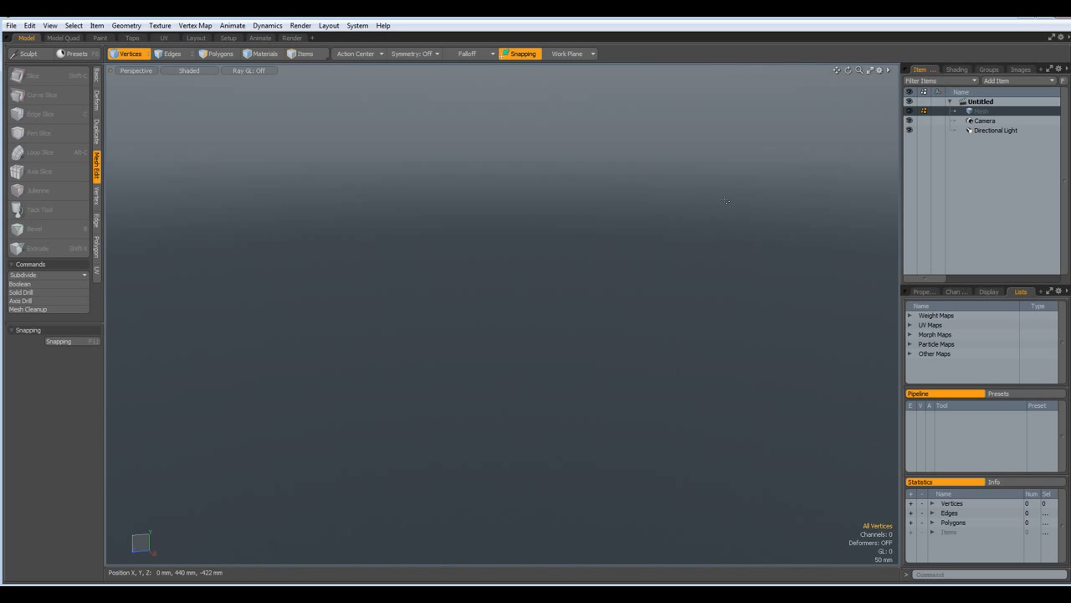
# Step: Add a Backdrop Item to the scene and switch the viewport to the Right view
pyautogui.click(1010, 80)
pyautogui.click(1011, 80)
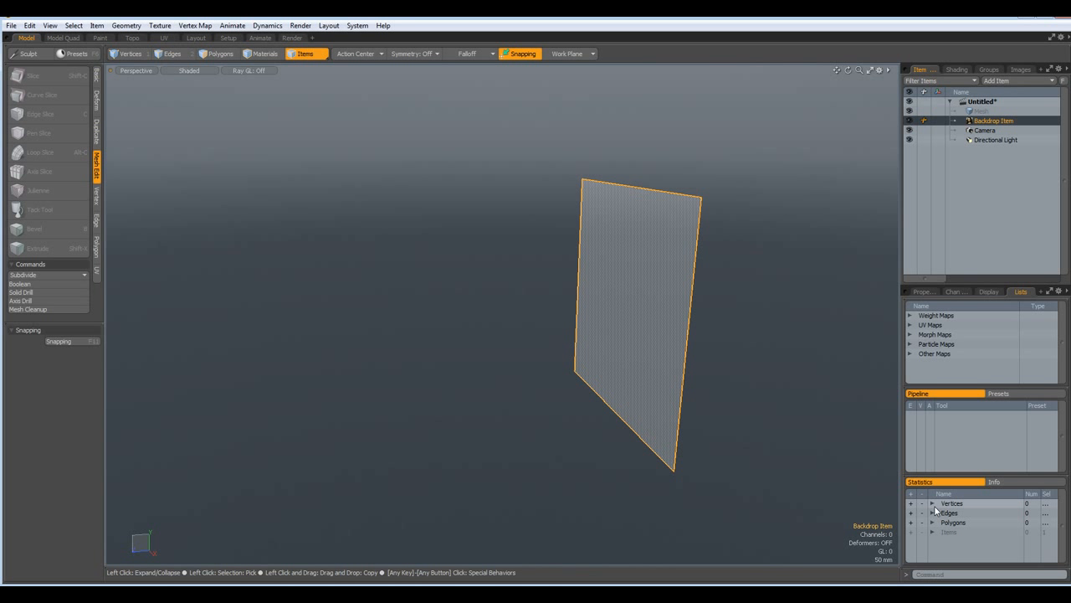
pyautogui.press('KP_3')
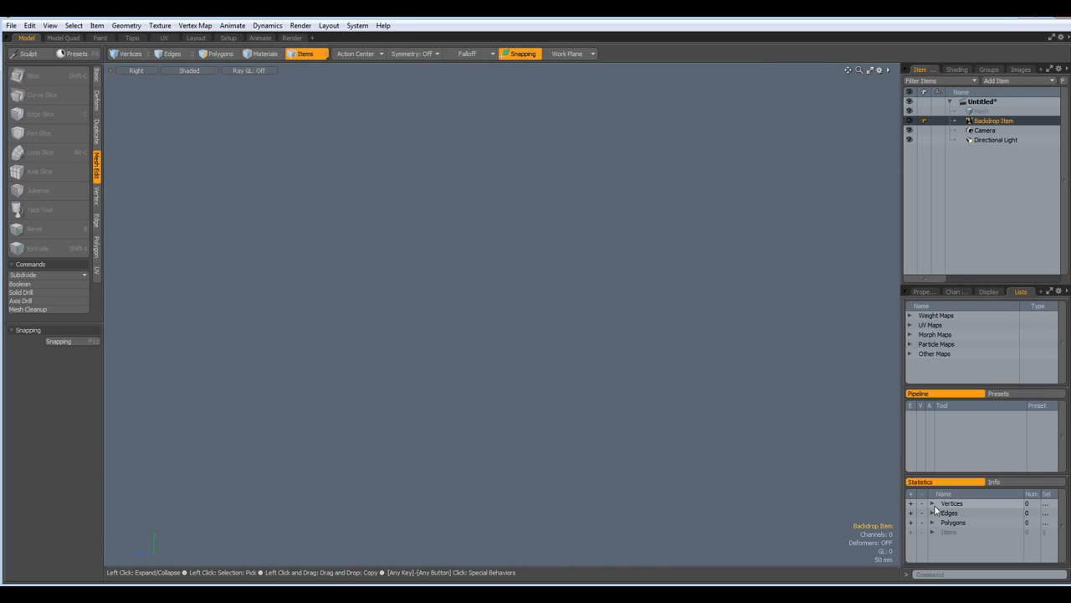
# Step: Load the 6590950-auflistung-von-schachfiguren image from the Chess reference folder as the backdrop's image
pyautogui.click(923, 293)
pyautogui.click(1019, 453)
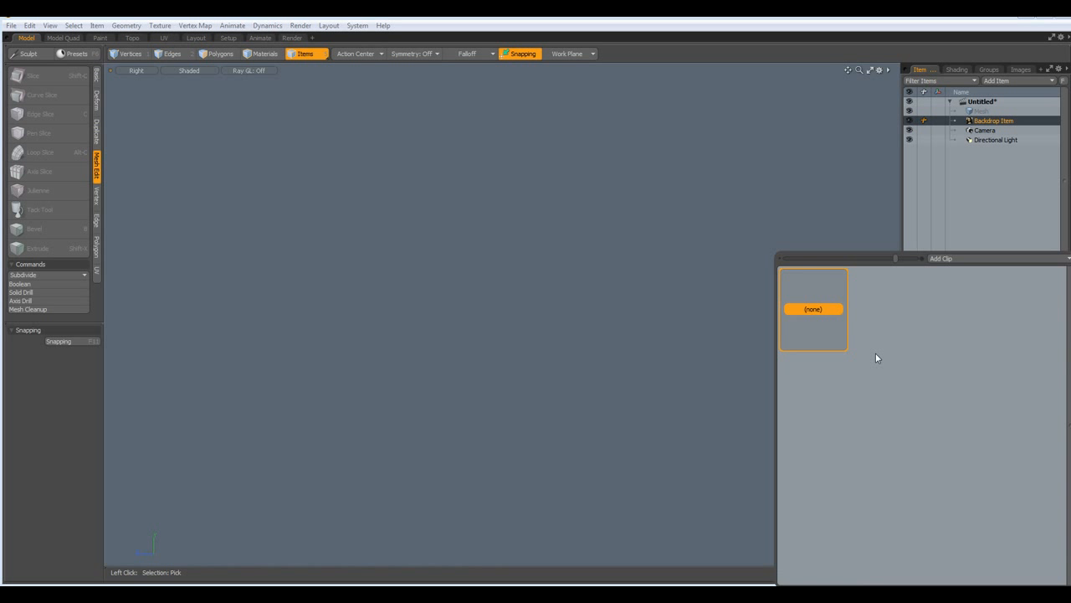
pyautogui.click(948, 260)
pyautogui.click(945, 261)
pyautogui.click(767, 328)
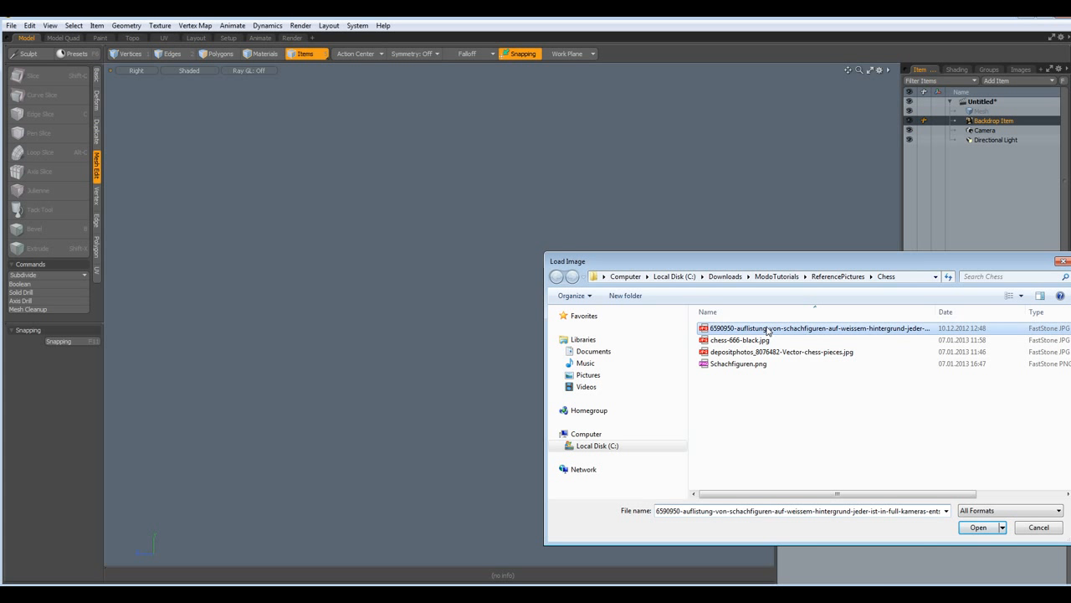
pyautogui.doubleClick(767, 328)
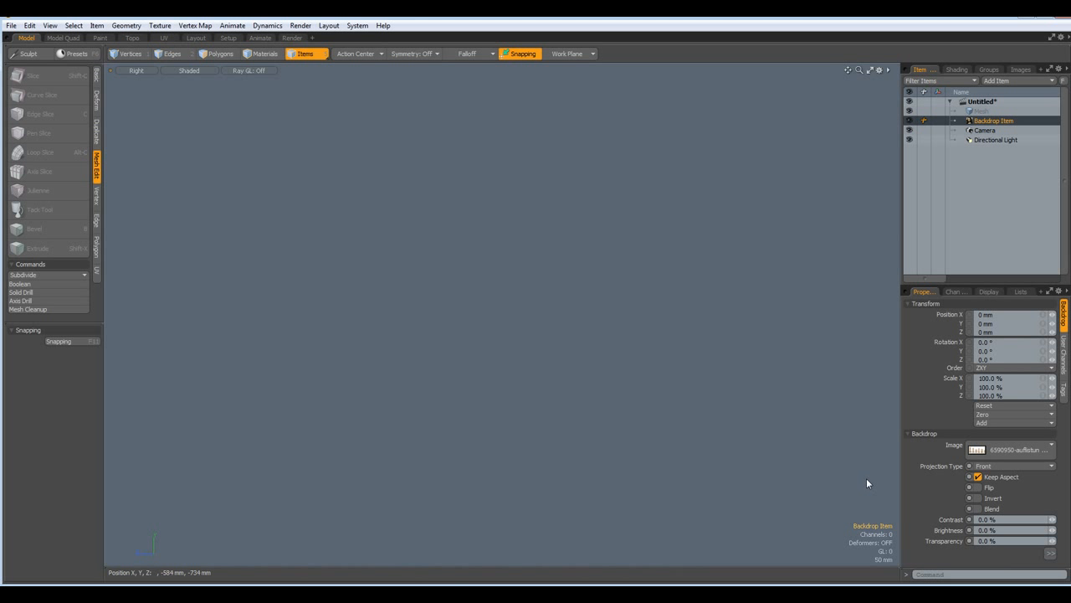
# Step: Set the backdrop's projection type to Right and its X, Y and Z scale to 1 %
pyautogui.click(1005, 462)
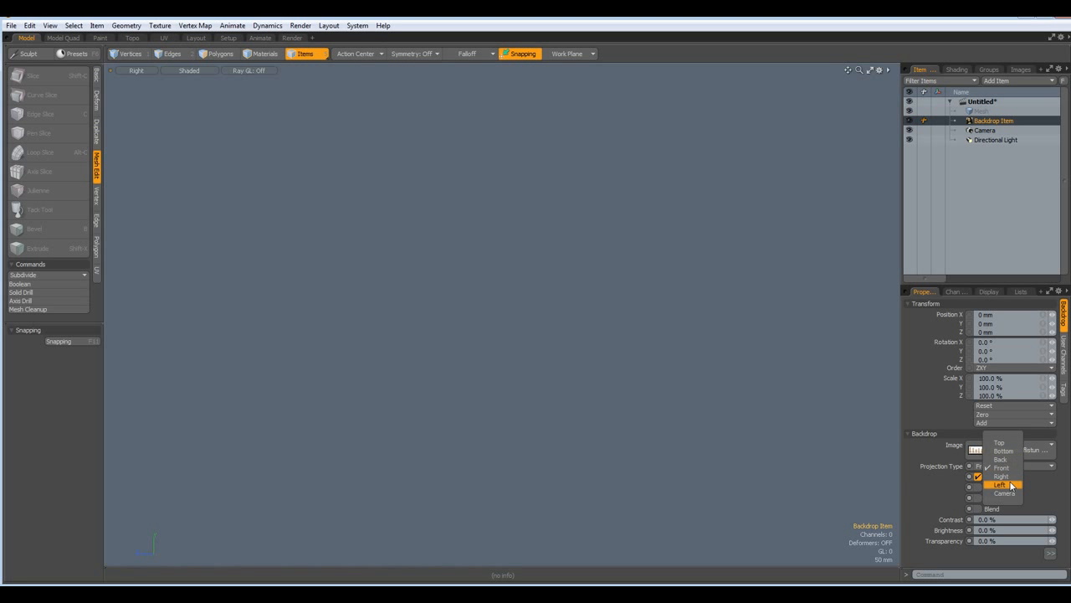
pyautogui.click(1001, 475)
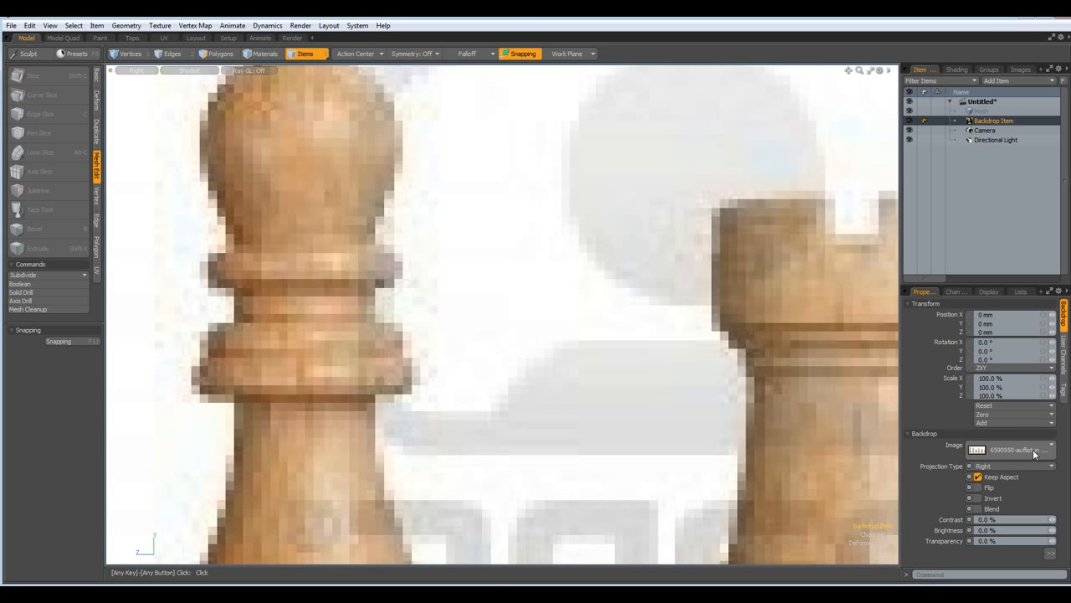
pyautogui.click(1044, 379)
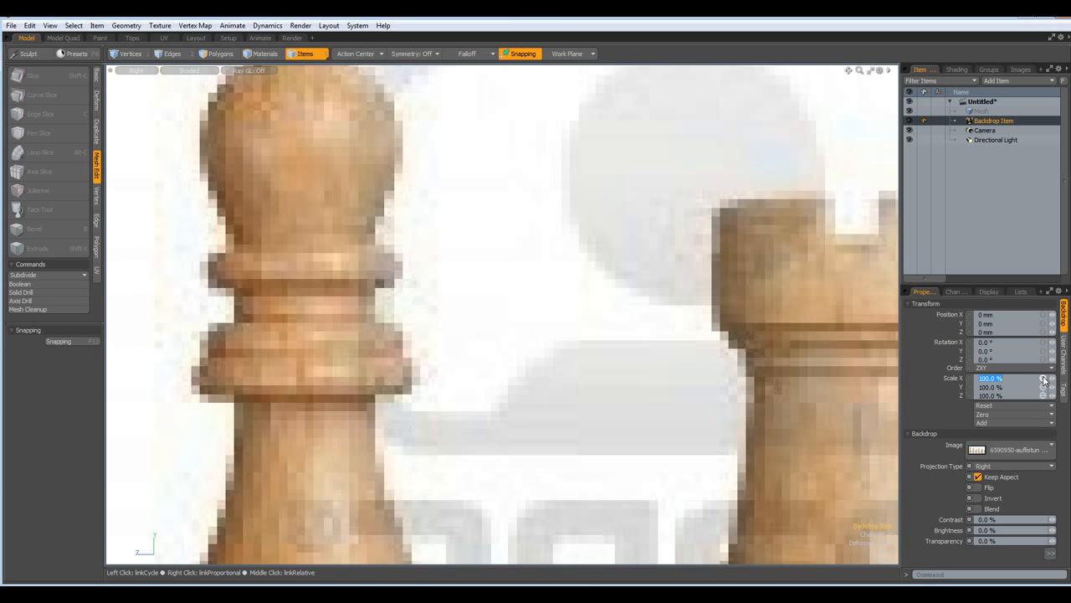
pyautogui.write('1')
pyautogui.press('Return')
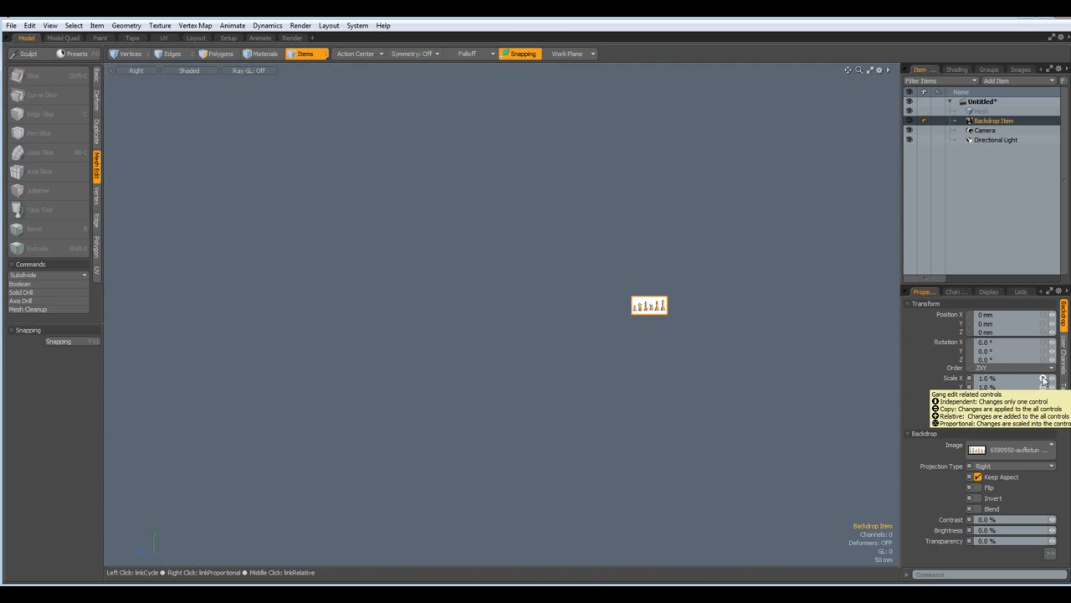
# Step: Set the backdrop's transparency to 80 % and flip the image
pyautogui.click(998, 541)
pyautogui.write('8')
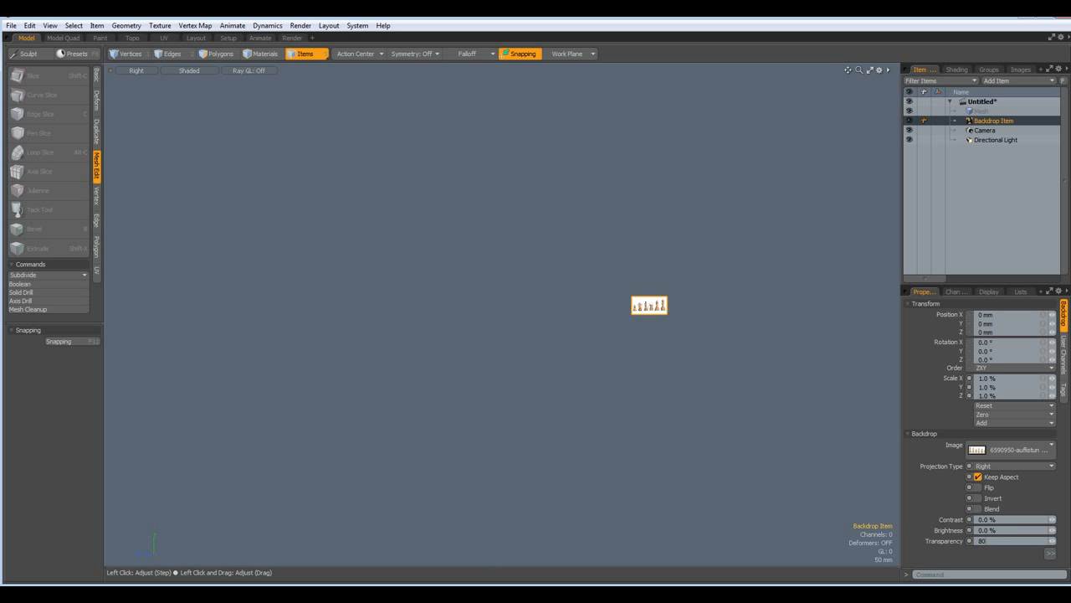
pyautogui.write('0')
pyautogui.press('Return')
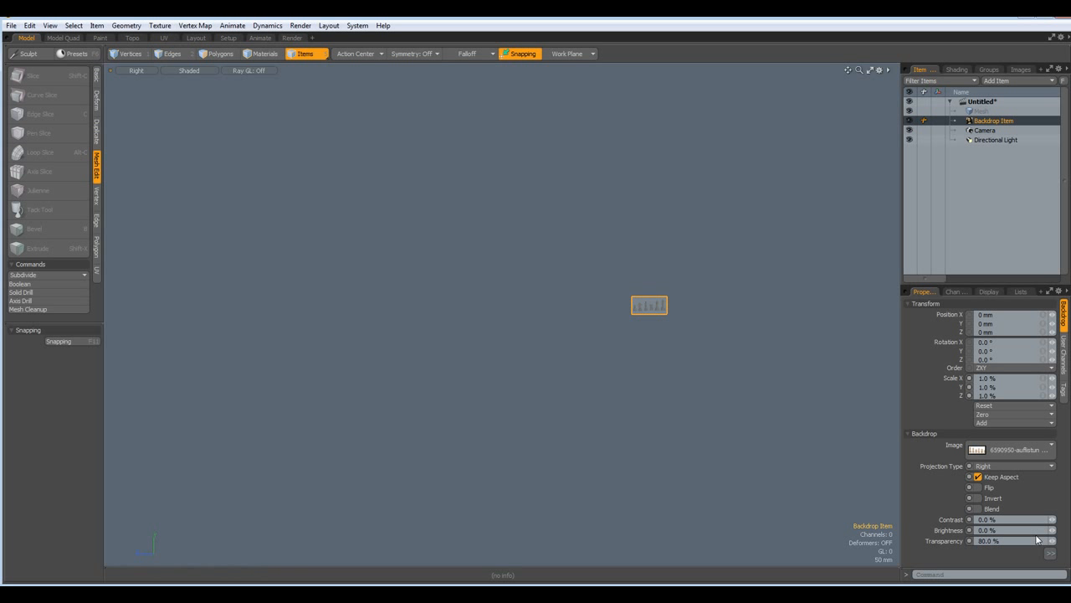
pyautogui.press('a')
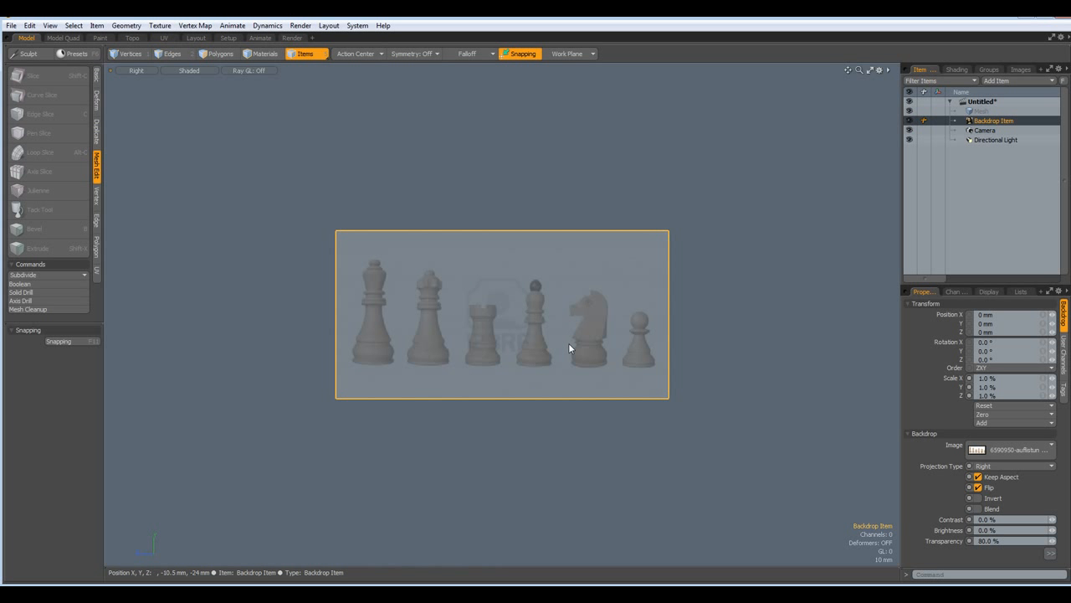
pyautogui.scroll(2, 568, 342)
pyautogui.scroll(3, 569, 344)
pyautogui.scroll(-3, 569, 344)
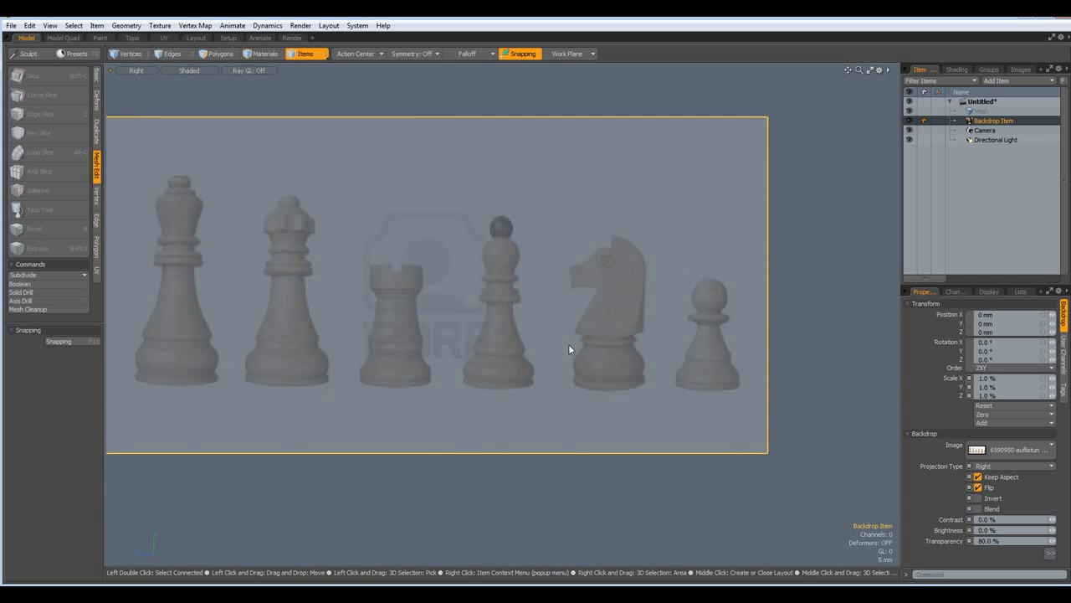
# Step: Trace the left outline of the reference pawn's head from its tip down to the neck with the Pen tool in Lines mode
pyautogui.click(171, 54)
pyautogui.keyDown('alt'); pyautogui.moveTo(709, 355); pyautogui.dragTo(545, 339); pyautogui.keyUp('alt')
pyautogui.scroll(3, 552, 366)
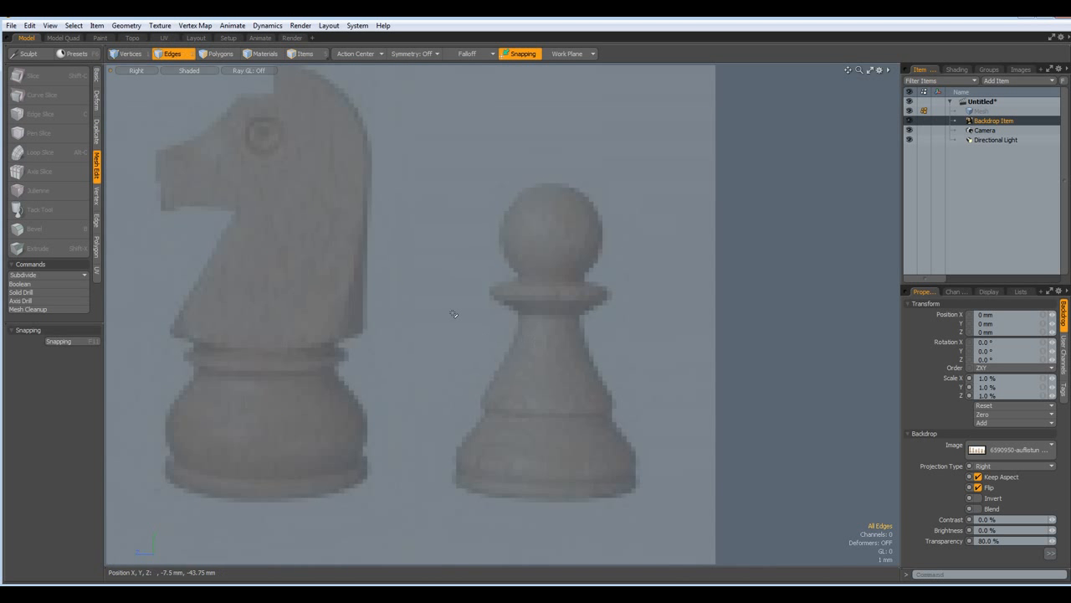
pyautogui.click(96, 75)
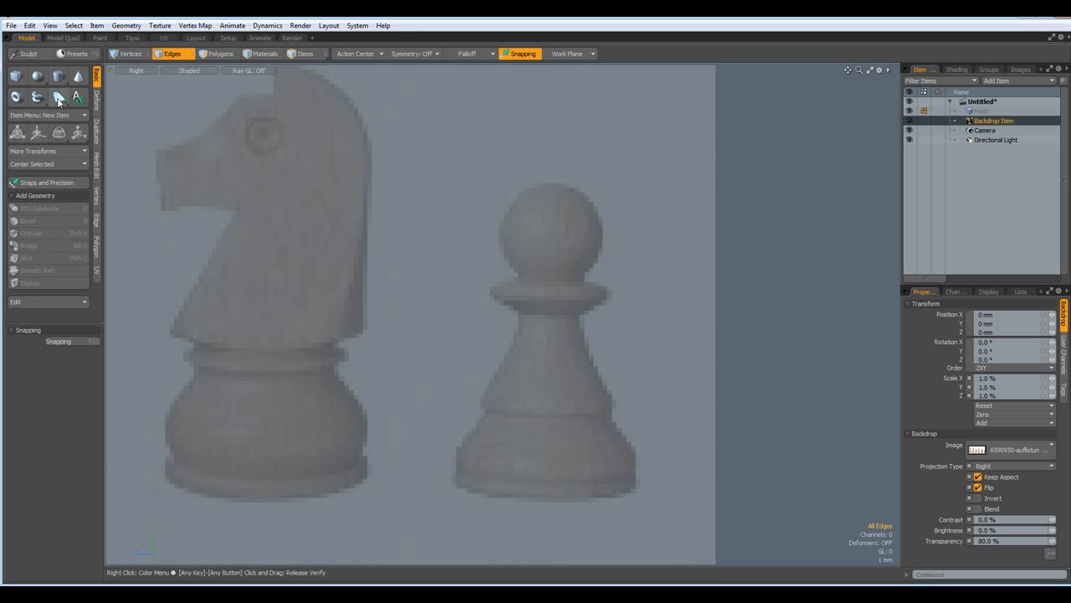
pyautogui.click(59, 97)
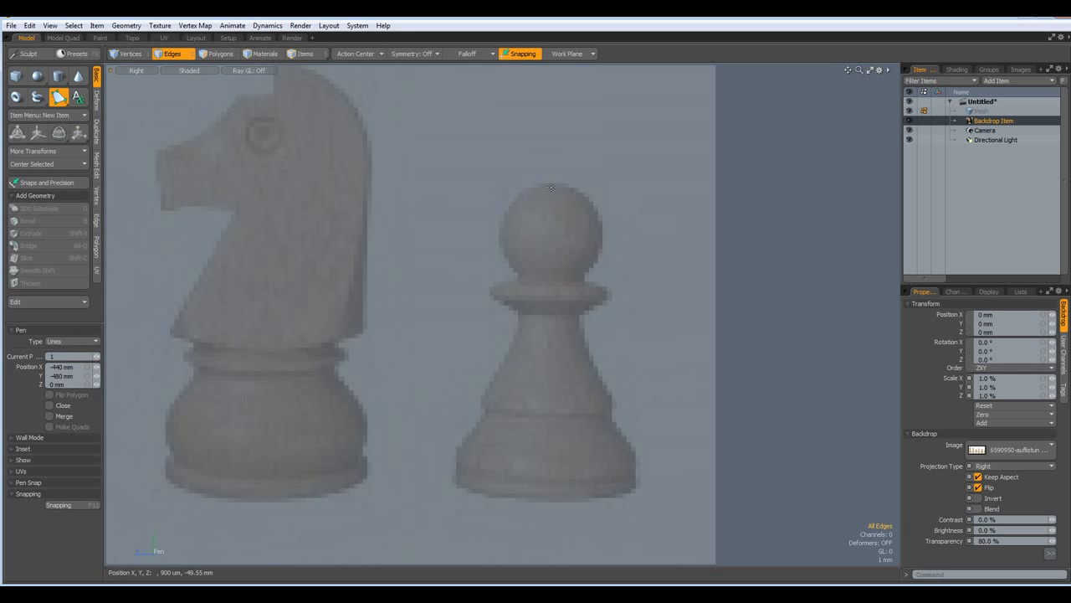
pyautogui.click(551, 183)
pyautogui.click(509, 208)
pyautogui.click(503, 249)
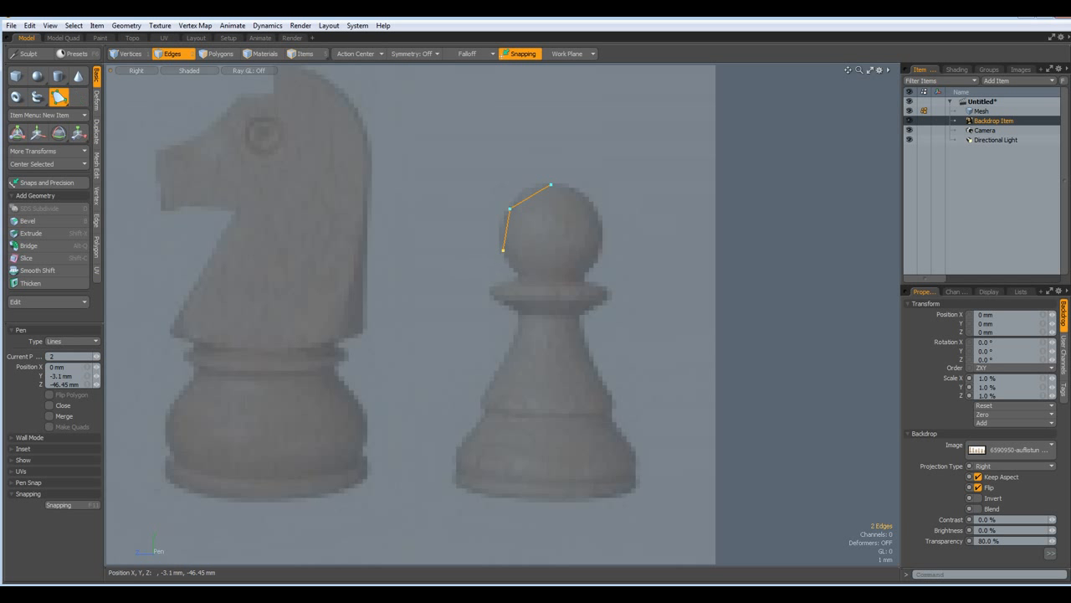
pyautogui.click(523, 274)
# Step: Continue the pen outline down the left side of the pawn's collar, body and base, and finish the profile at the base's lower edge
pyautogui.click(518, 280)
pyautogui.click(493, 286)
pyautogui.click(517, 315)
pyautogui.click(504, 362)
pyautogui.click(481, 404)
pyautogui.click(501, 417)
pyautogui.click(479, 420)
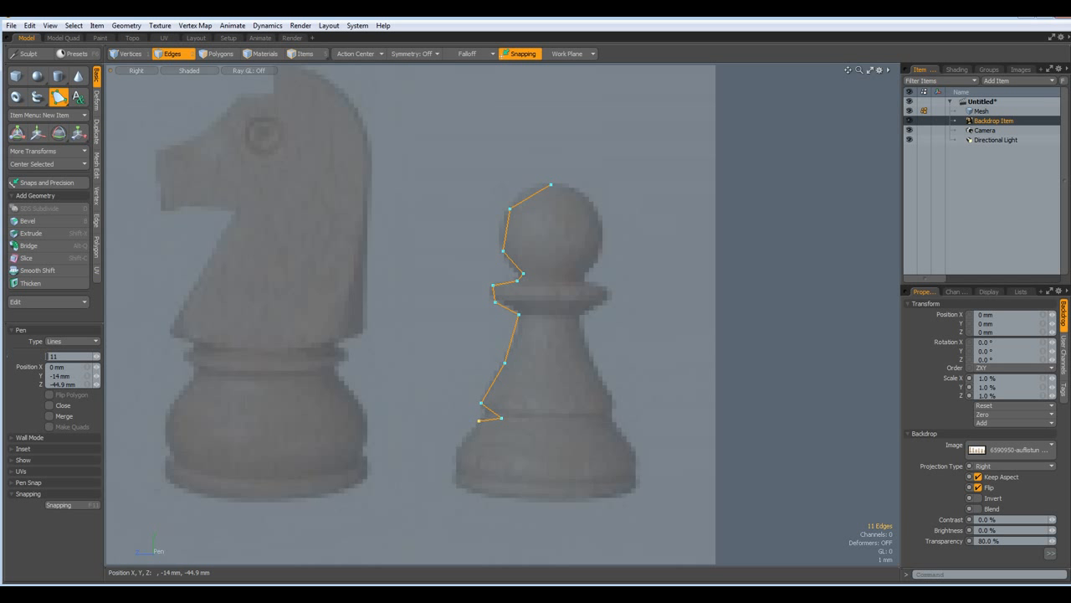
pyautogui.click(458, 452)
pyautogui.click(457, 467)
pyautogui.click(452, 500)
pyautogui.press('space')
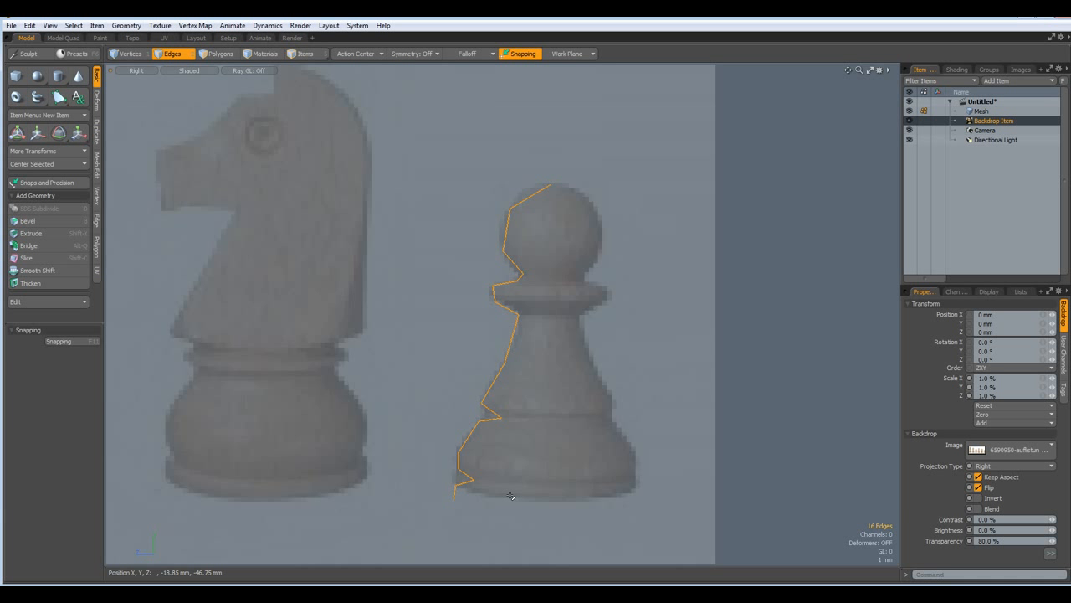
# Step: Radial Sweep the profile with count 16 around the Y axis through the pawn's tip, using the Screen action center
pyautogui.click(96, 134)
pyautogui.click(48, 78)
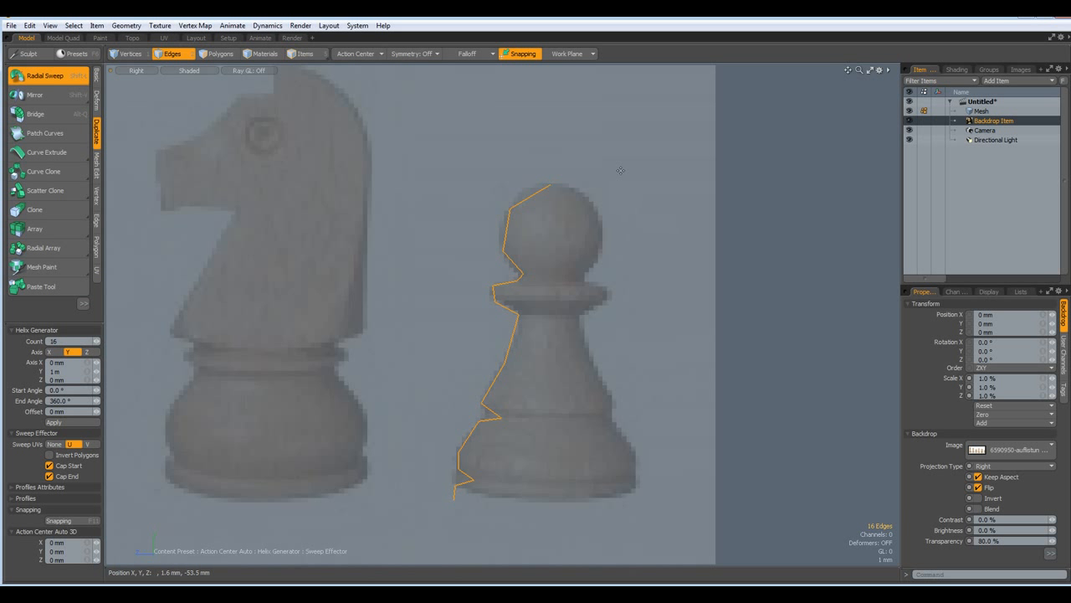
pyautogui.click(357, 54)
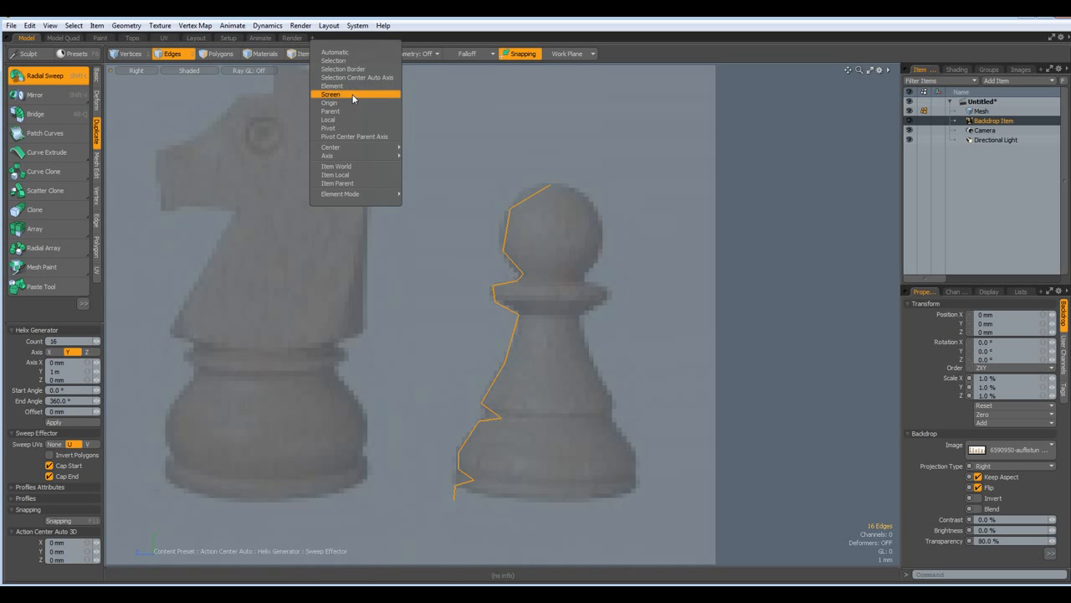
pyautogui.click(353, 98)
pyautogui.scroll(5, 509, 174)
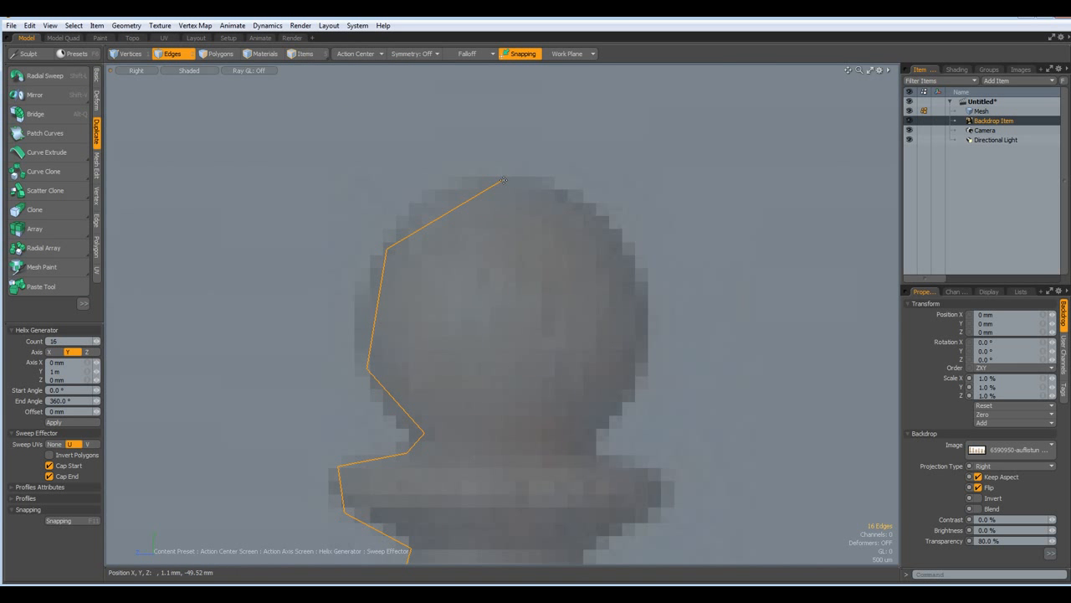
pyautogui.click(503, 178)
pyautogui.scroll(-5, 555, 174)
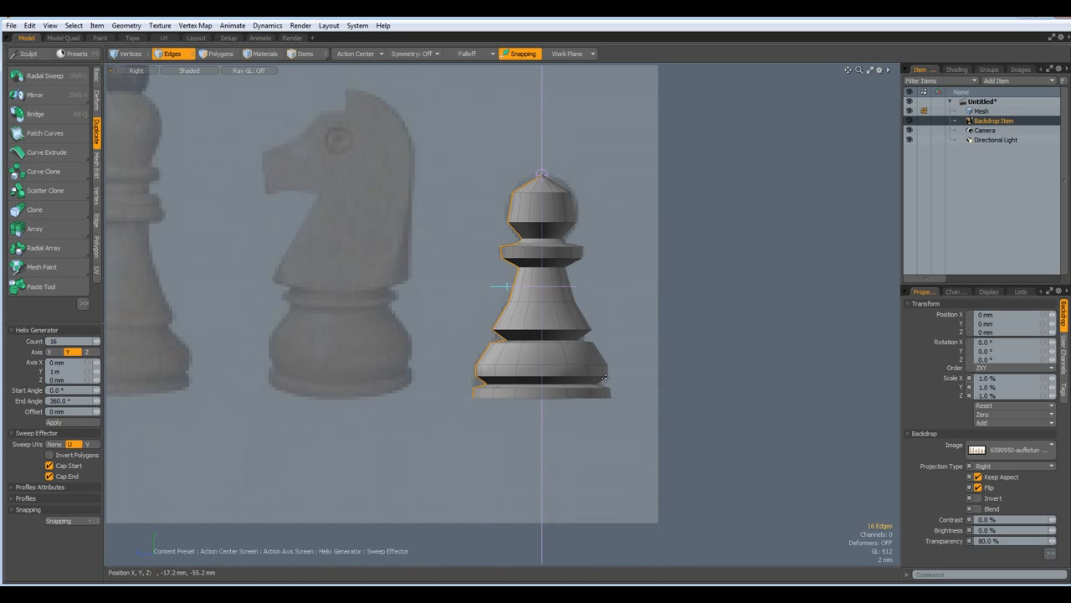
pyautogui.press('q')
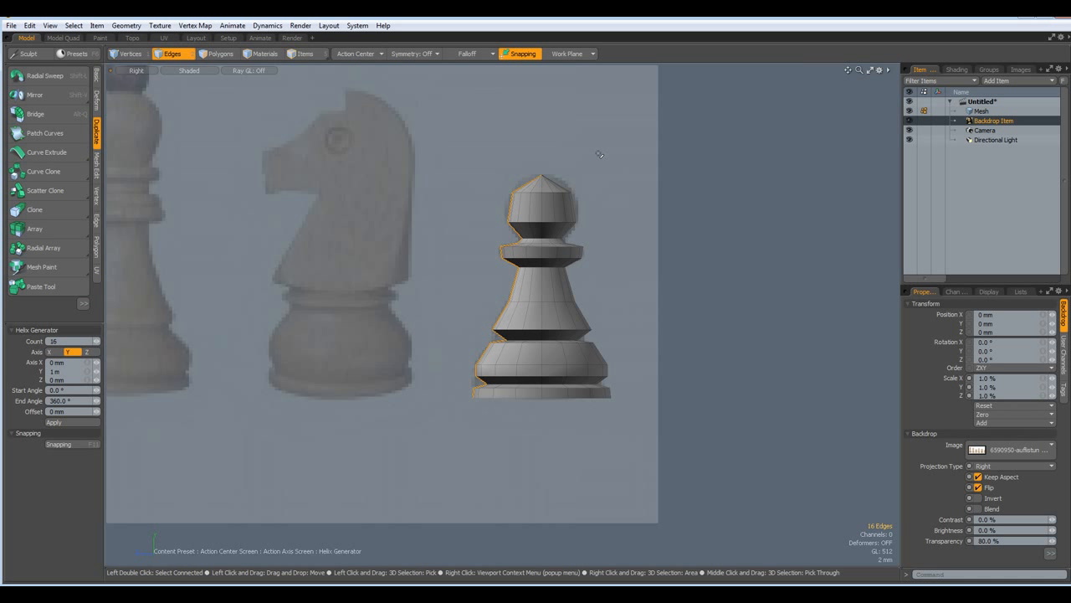
pyautogui.press('q')
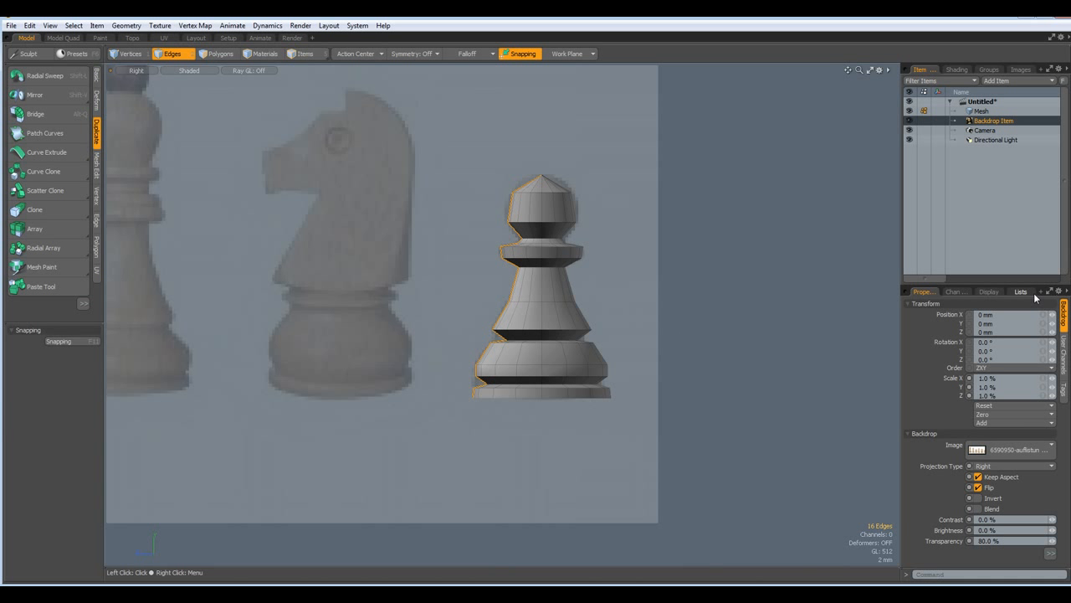
# Step: Try subdivision smoothing on the swept pawn and switch it back to plain polygons
pyautogui.click(1021, 291)
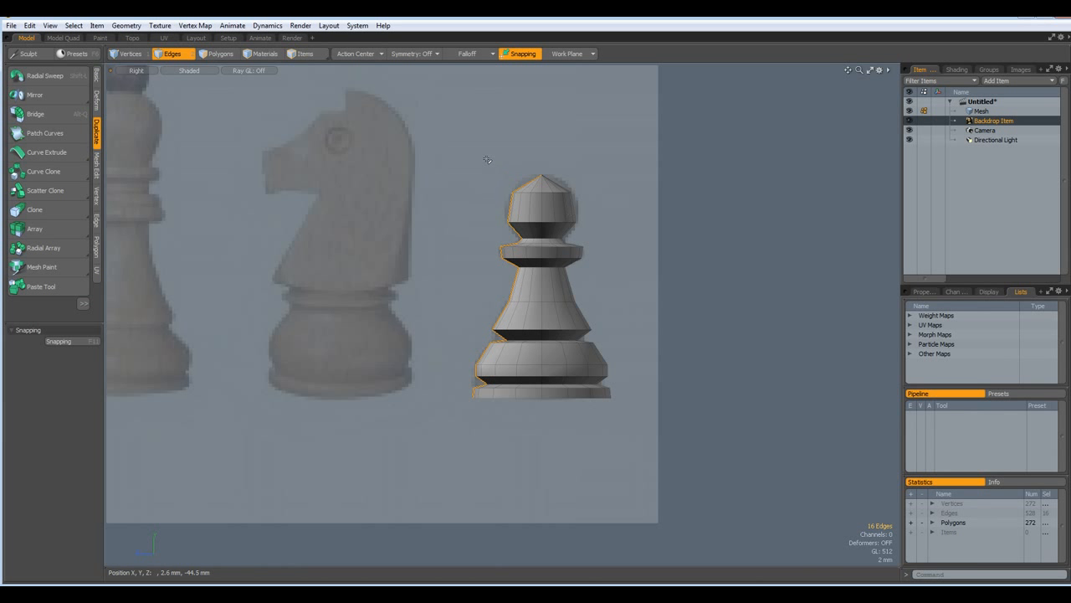
pyautogui.scroll(2, 528, 181)
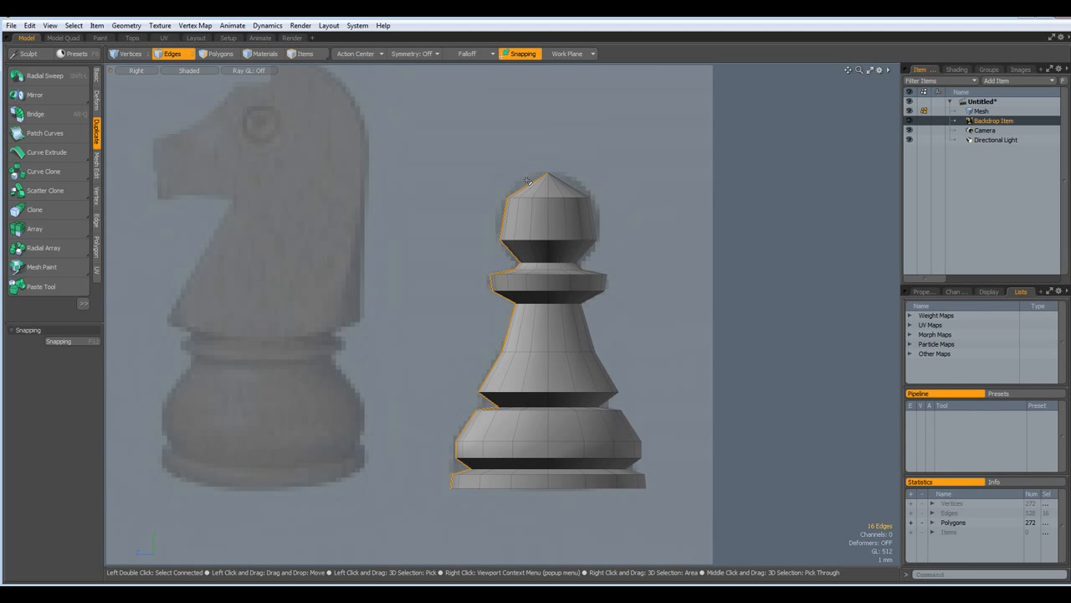
pyautogui.press('Tab')
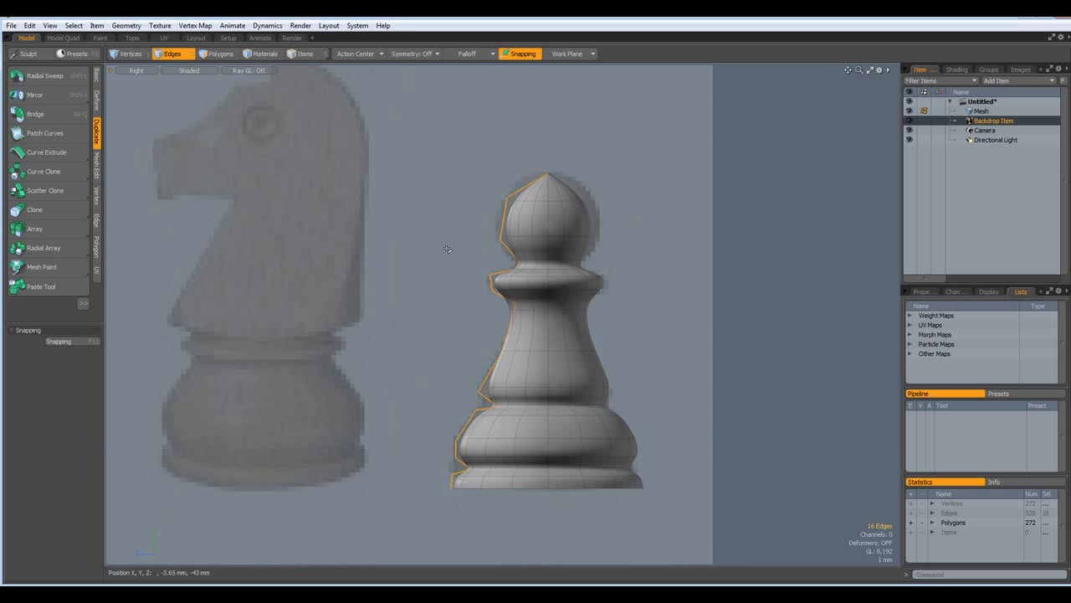
pyautogui.press('Tab')
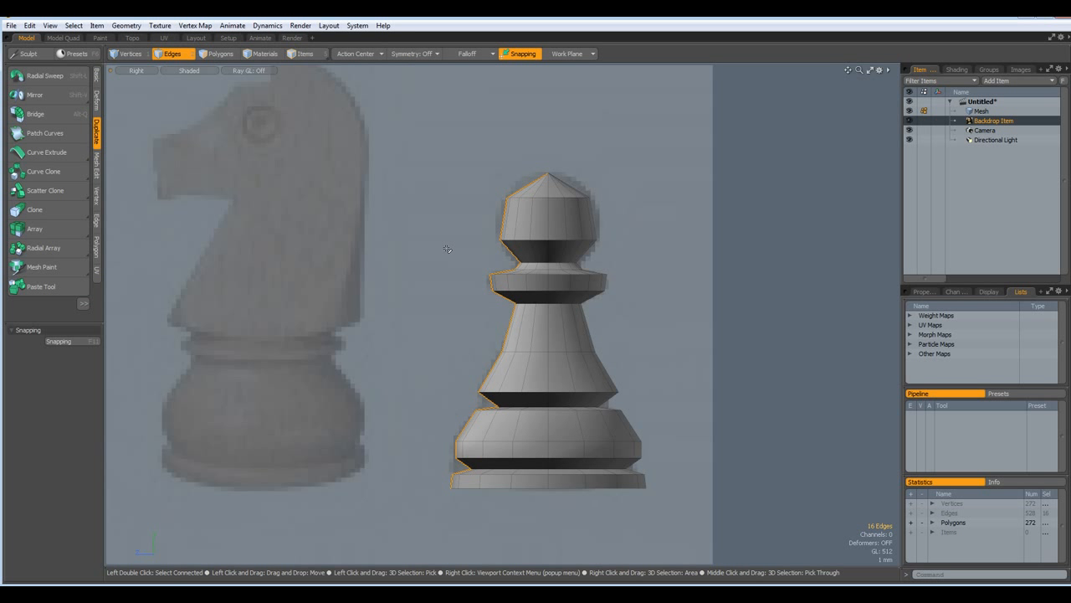
# Step: Switch the viewport to Perspective and hide the Backdrop Item
pyautogui.hotkey('ctrl', 'space')
pyautogui.click(481, 226)
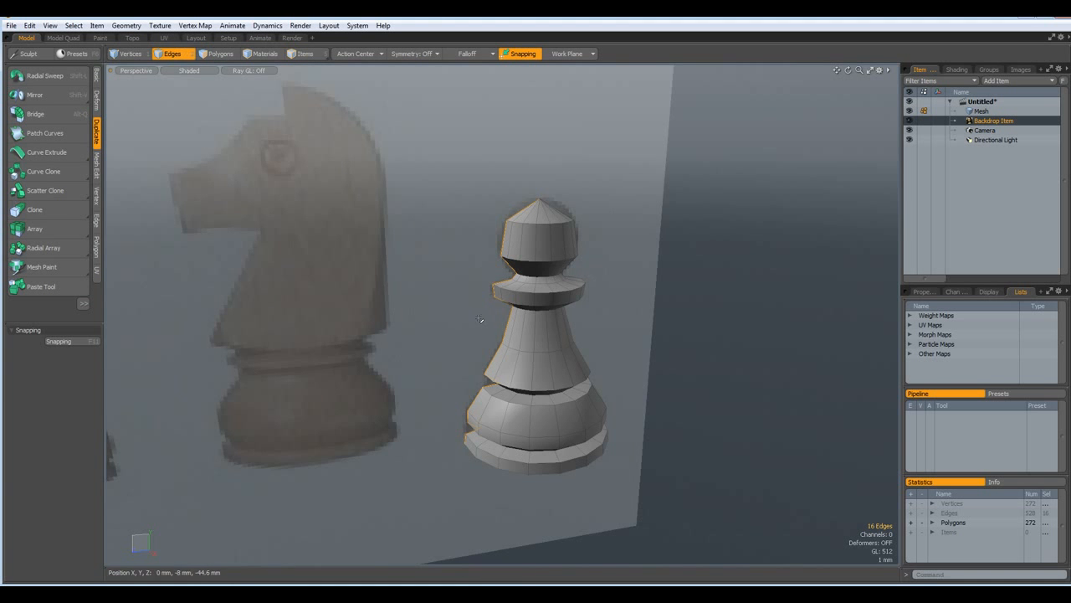
pyautogui.click(909, 120)
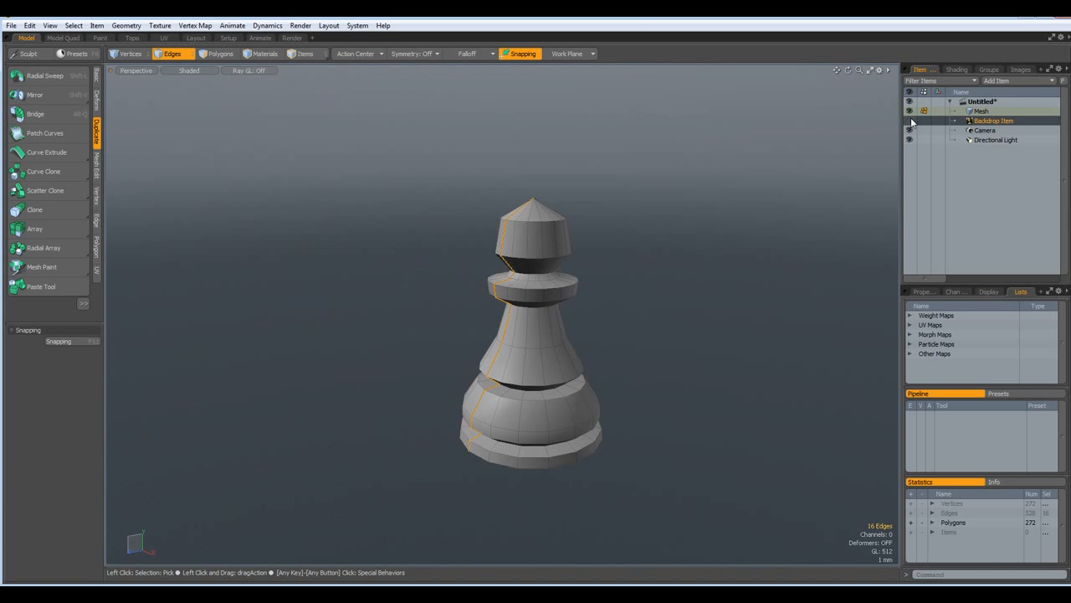
# Step: Try deleting the selected profile edges from the pawn, and undo the deletion
pyautogui.keyDown('alt'); pyautogui.moveTo(600, 354); pyautogui.dragTo(641, 343); pyautogui.keyUp('alt')
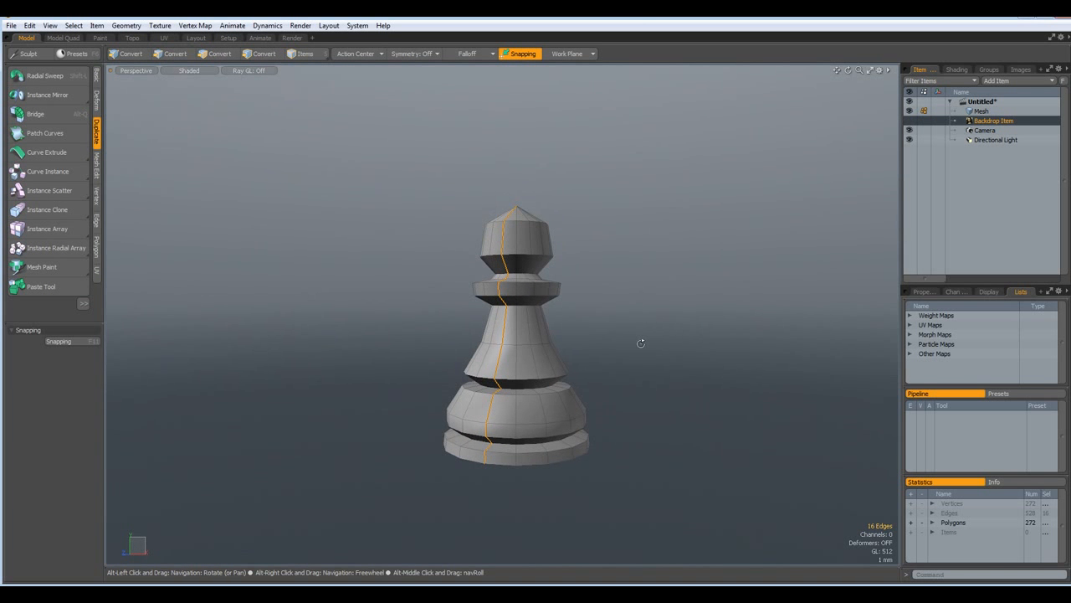
pyautogui.press('Delete')
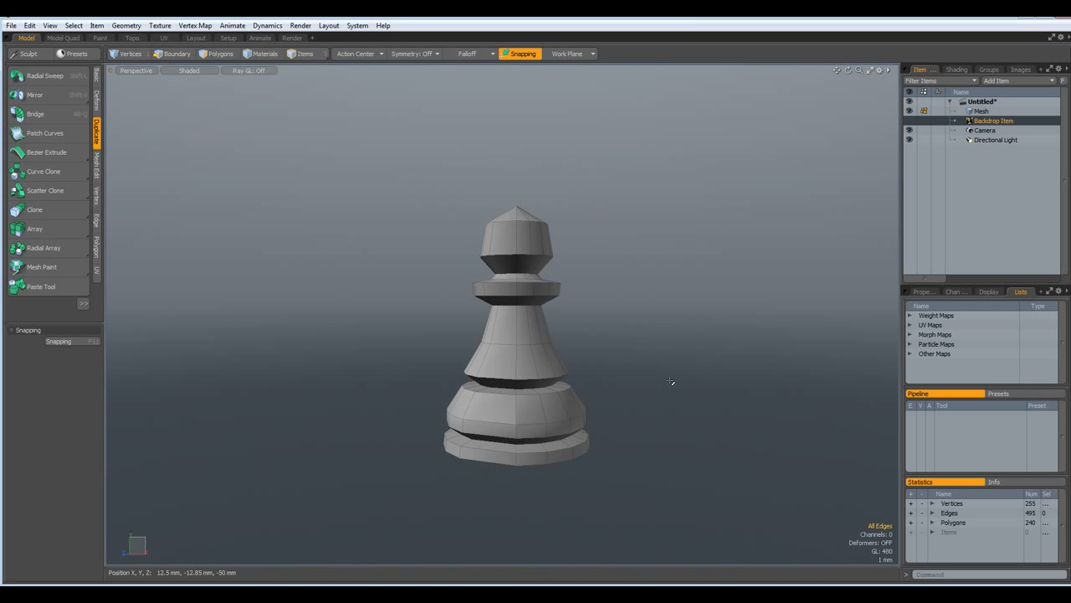
pyautogui.hotkey('ctrl', 'z')
pyautogui.keyDown('alt'); pyautogui.moveTo(671, 381); pyautogui.dragTo(615, 387); pyautogui.keyUp('alt')
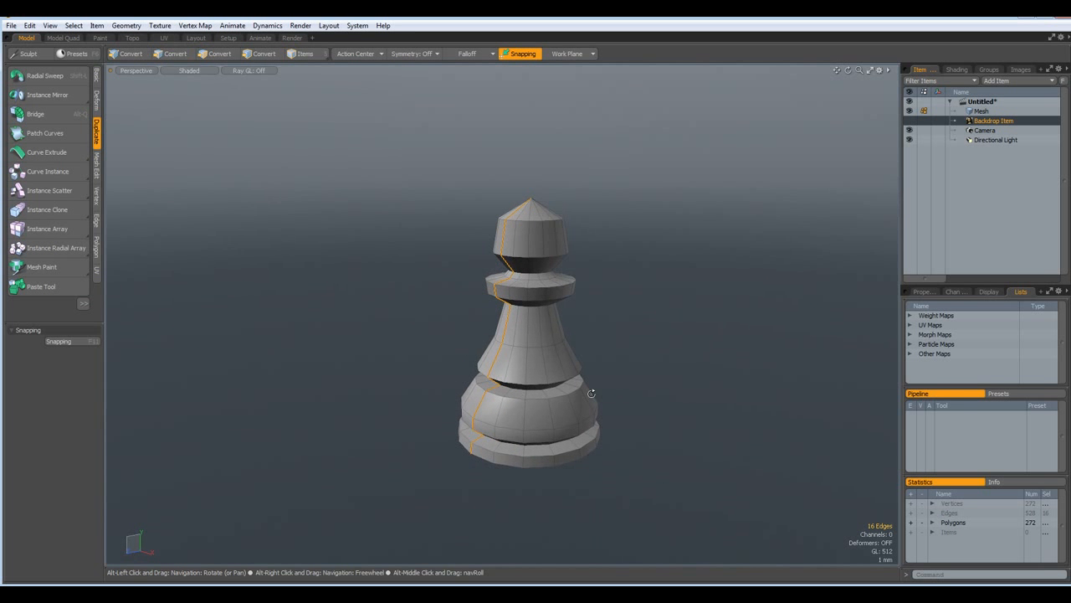
pyautogui.scroll(5, 513, 381)
pyautogui.scroll(-5, 510, 385)
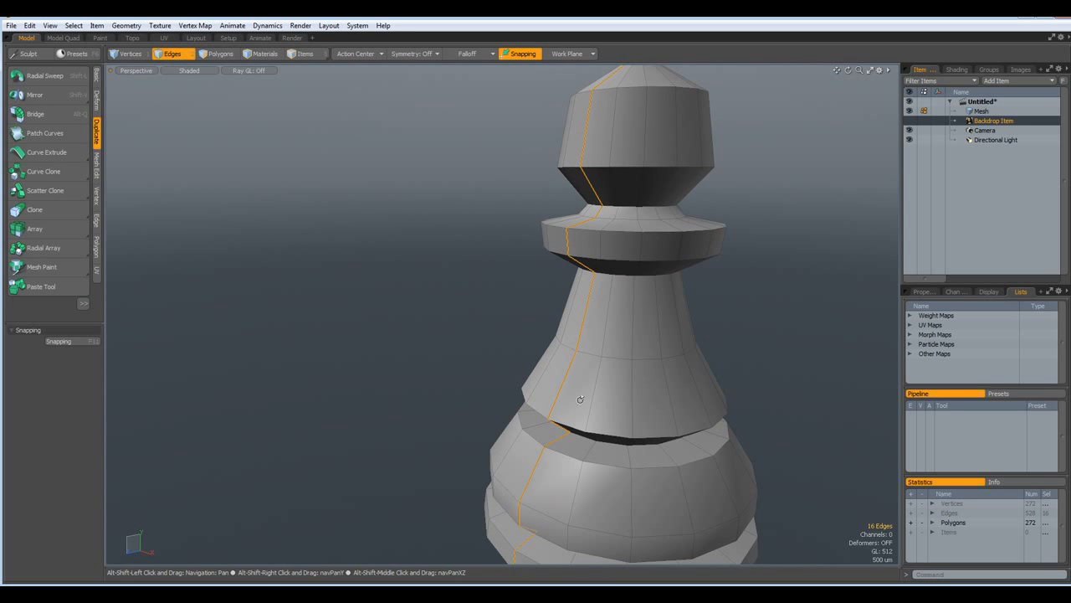
# Step: Convert the selected profile edges to a polygon selection and delete the leftover profile polygons from the pawn
pyautogui.keyDown('alt'); pyautogui.moveTo(586, 402); pyautogui.dragTo(611, 407); pyautogui.keyUp('alt')
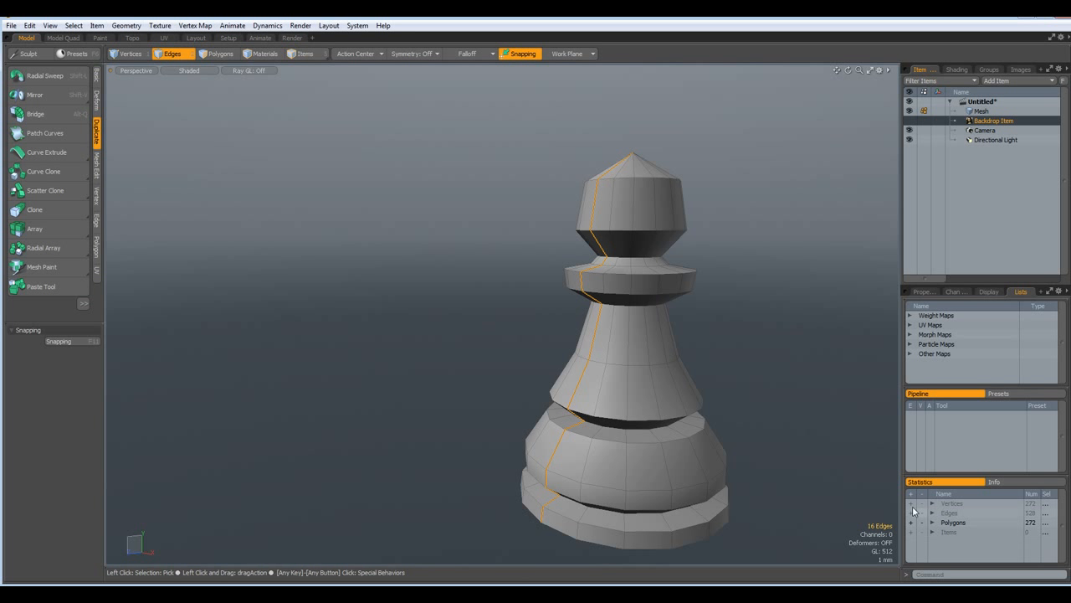
pyautogui.click(813, 437)
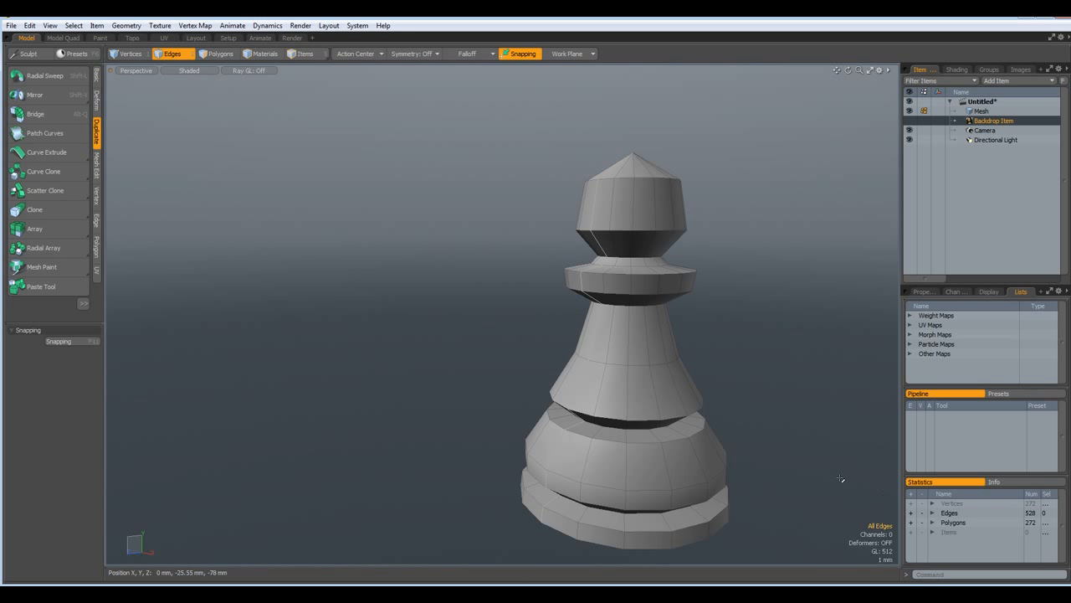
pyautogui.hotkey('ctrl', 'z')
pyautogui.press('alt')
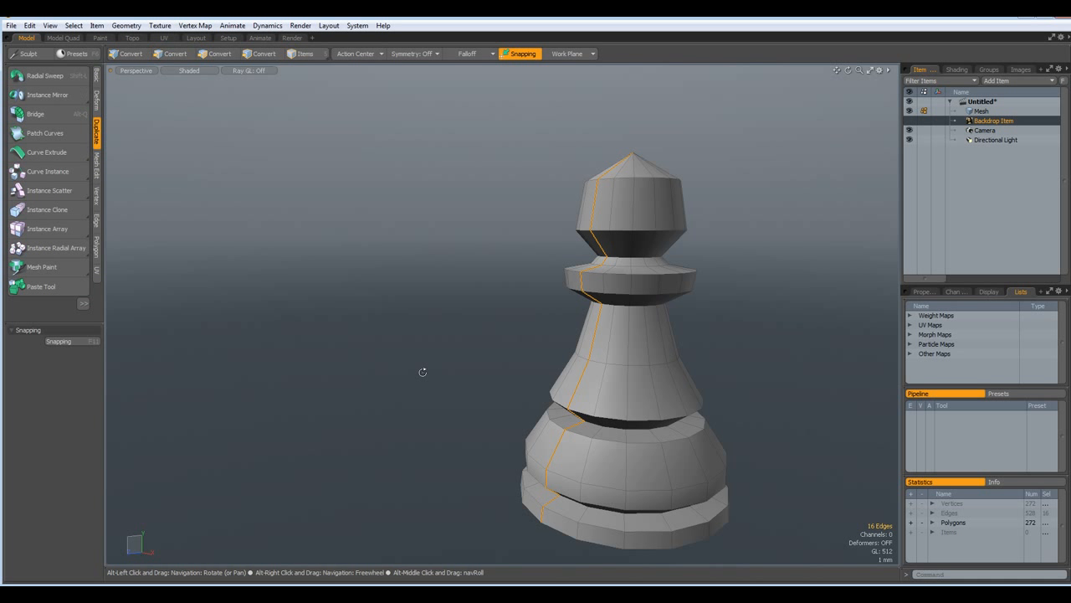
pyautogui.hotkey('alt', '3')
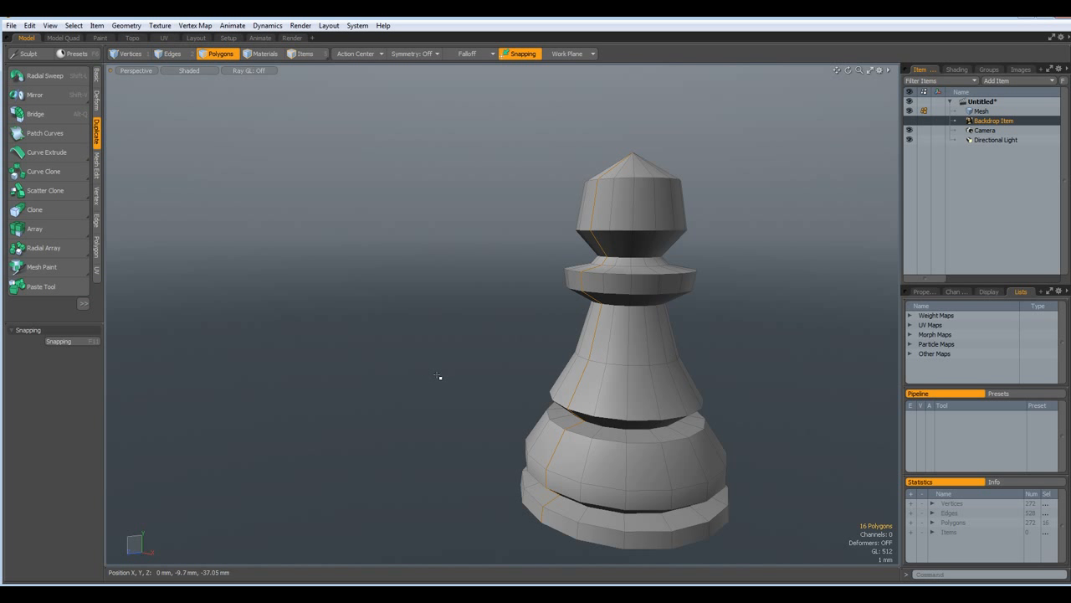
pyautogui.click(818, 424)
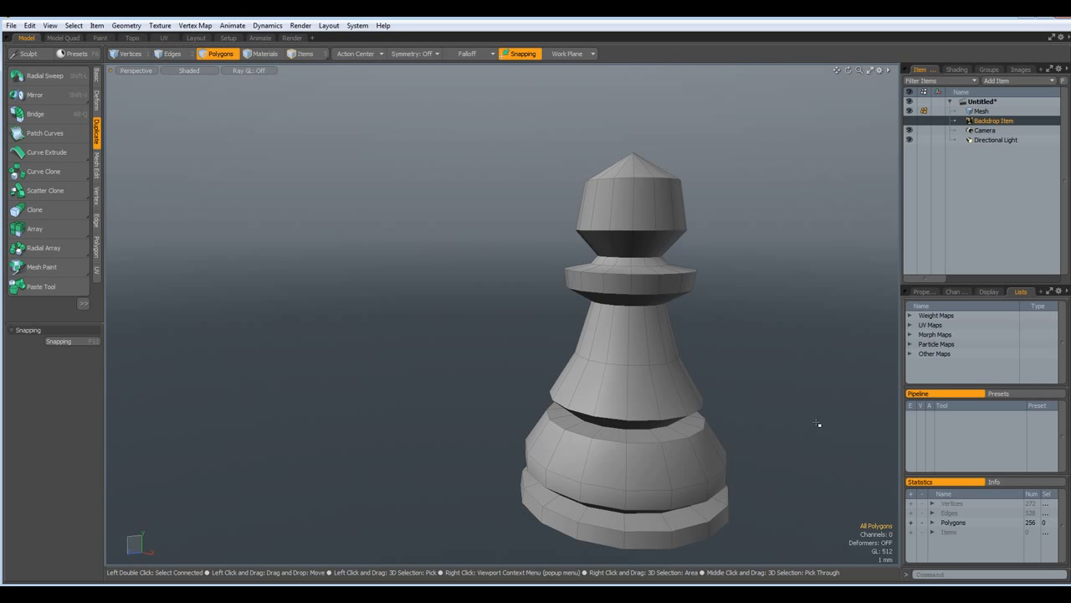
pyautogui.press('Tab')
pyautogui.press('Tab')
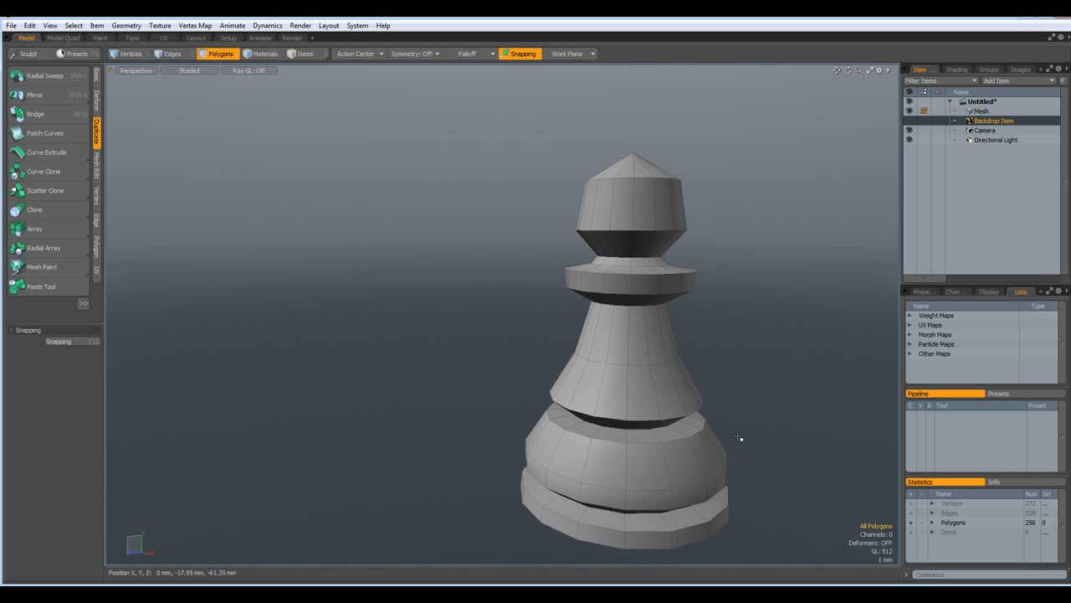
# Step: Select one vertical edge on each of the collar's top slope, outer rim and underside
pyautogui.keyDown('alt'); pyautogui.moveTo(728, 425); pyautogui.dragTo(725, 470); pyautogui.keyUp('alt')
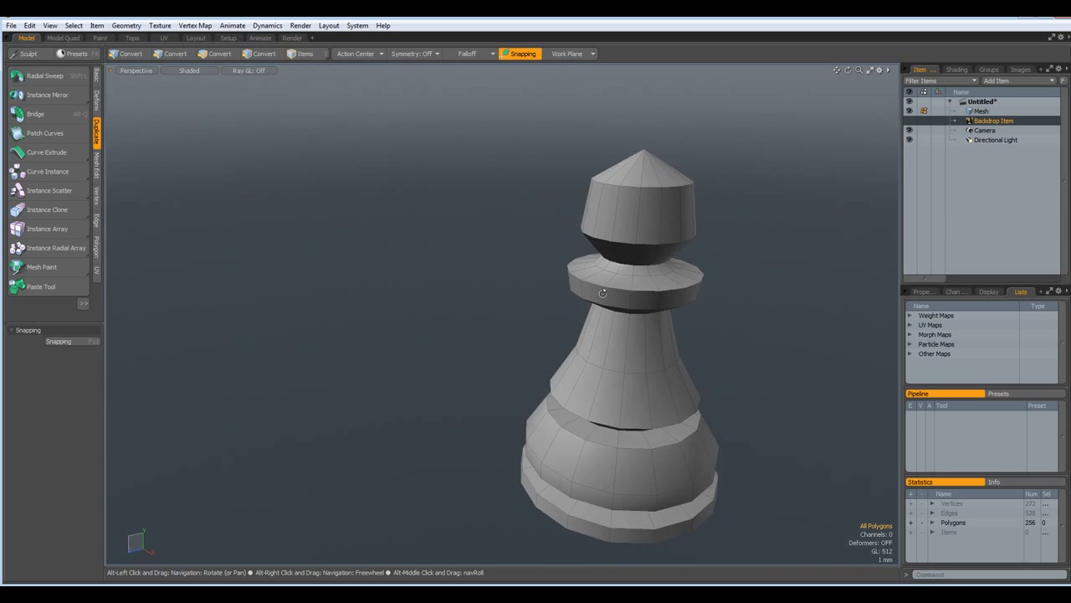
pyautogui.scroll(3, 624, 280)
pyautogui.click(646, 287)
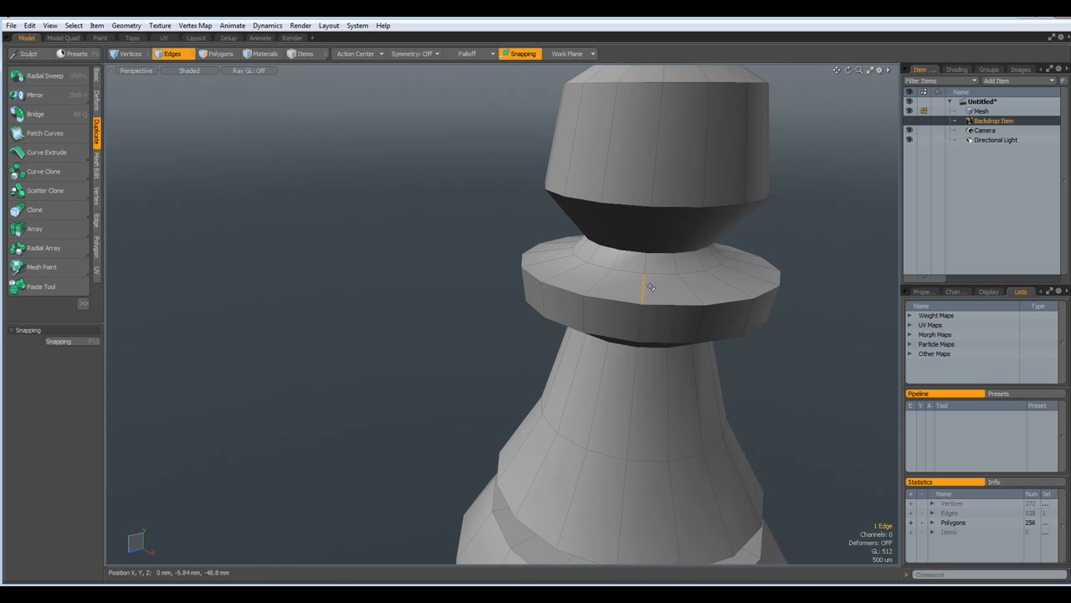
pyautogui.keyDown('shift'); pyautogui.click(641, 322); pyautogui.keyUp('shift')
pyautogui.keyDown('alt'); pyautogui.moveTo(642, 368); pyautogui.dragTo(648, 310); pyautogui.keyUp('alt')
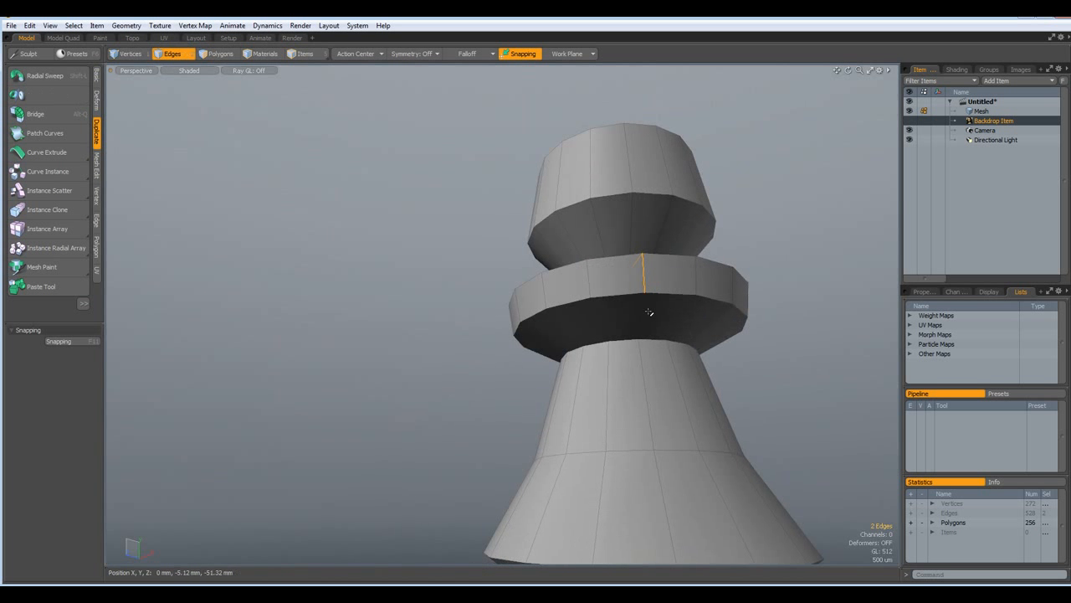
pyautogui.keyDown('shift'); pyautogui.click(643, 326); pyautogui.keyUp('shift')
# Step: Add to the selection one edge on each face of the two body grooves and one on the base's outer rim
pyautogui.scroll(-3, 648, 345)
pyautogui.keyDown('alt'); pyautogui.moveTo(664, 462); pyautogui.dragTo(659, 496); pyautogui.keyUp('alt')
pyautogui.scroll(4, 657, 491)
pyautogui.keyDown('shift'); pyautogui.click(647, 463); pyautogui.keyUp('shift')
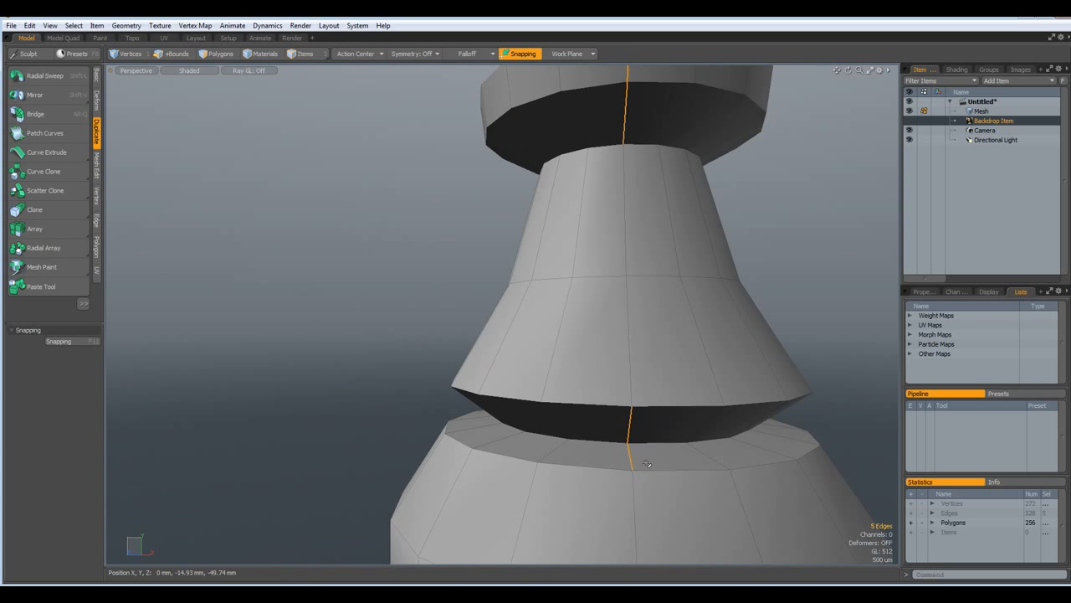
pyautogui.scroll(-5, 647, 466)
pyautogui.keyDown('alt'); pyautogui.moveTo(602, 352); pyautogui.dragTo(603, 387); pyautogui.keyUp('alt')
pyautogui.scroll(4, 612, 365)
pyautogui.keyDown('shift'); pyautogui.click(603, 385); pyautogui.keyUp('shift')
pyautogui.keyDown('shift'); pyautogui.click(599, 413); pyautogui.keyUp('shift')
pyautogui.keyDown('shift'); pyautogui.click(605, 457); pyautogui.keyUp('shift')
# Step: Loop Slice the selected edge rings with count 2 in Symmetry mode and preview the pawn with subdivision smoothing
pyautogui.hotkey('alt', 'c')
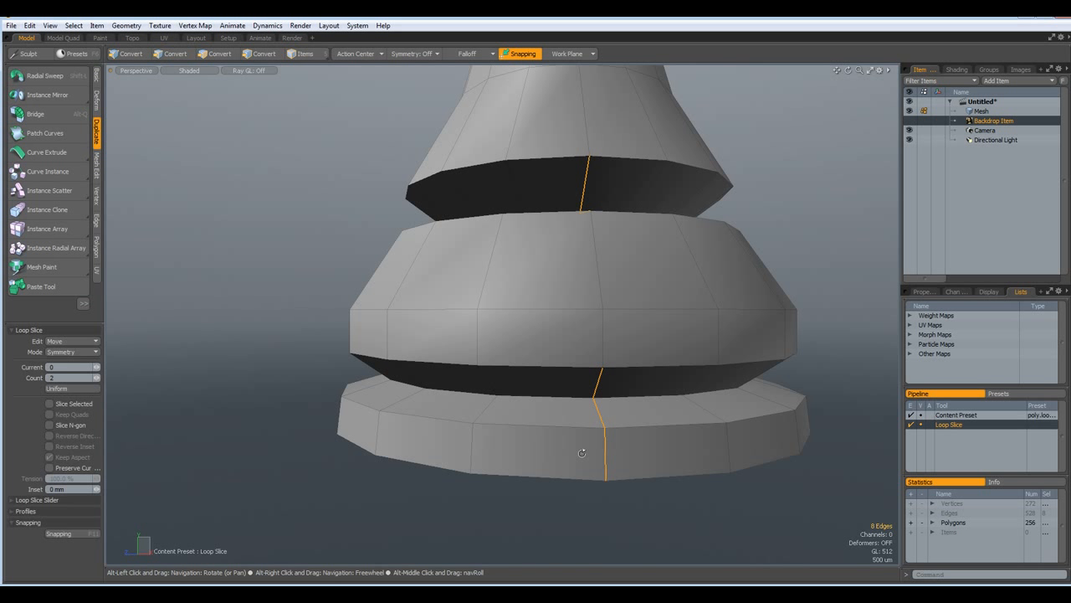
pyautogui.click(277, 281)
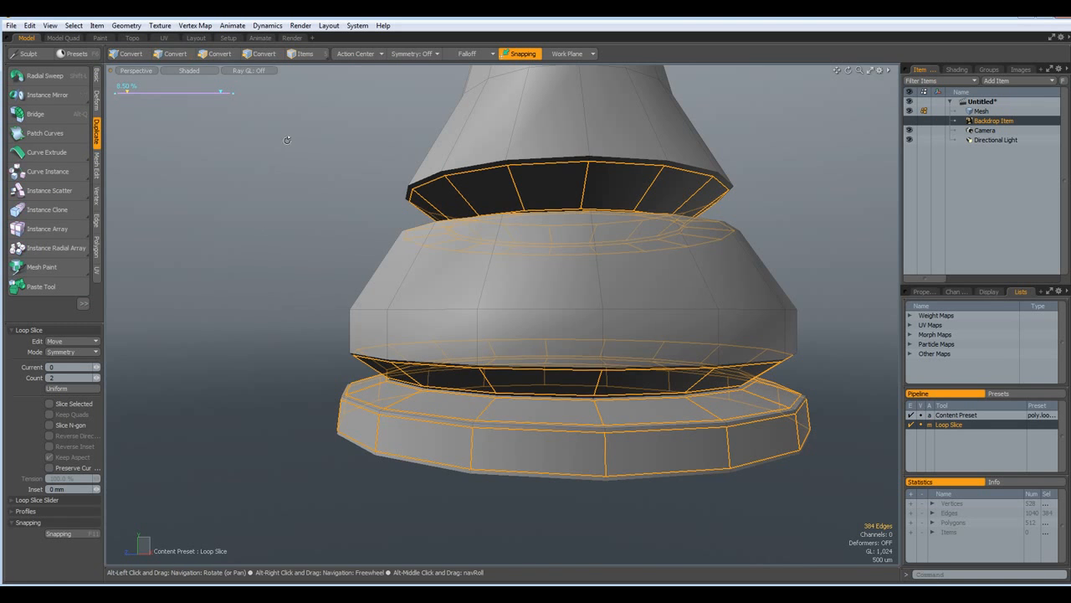
pyautogui.scroll(-6, 383, 211)
pyautogui.keyDown('alt'); pyautogui.keyDown('shift'); pyautogui.moveTo(630, 195); pyautogui.dragTo(731, 429); pyautogui.keyUp('shift'); pyautogui.keyUp('alt')
pyautogui.press('Tab')
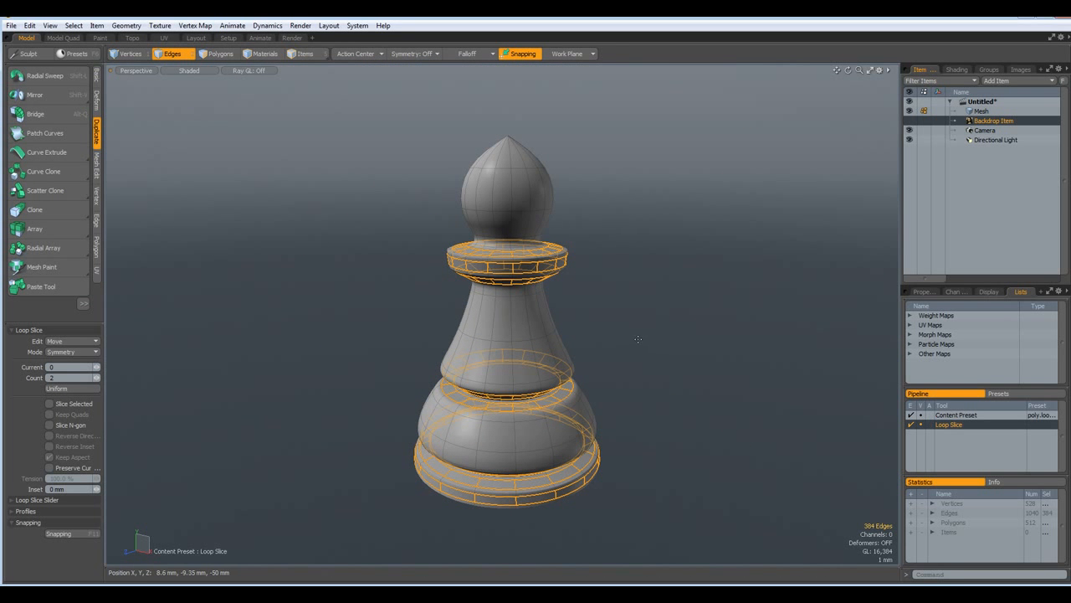
pyautogui.click(618, 332)
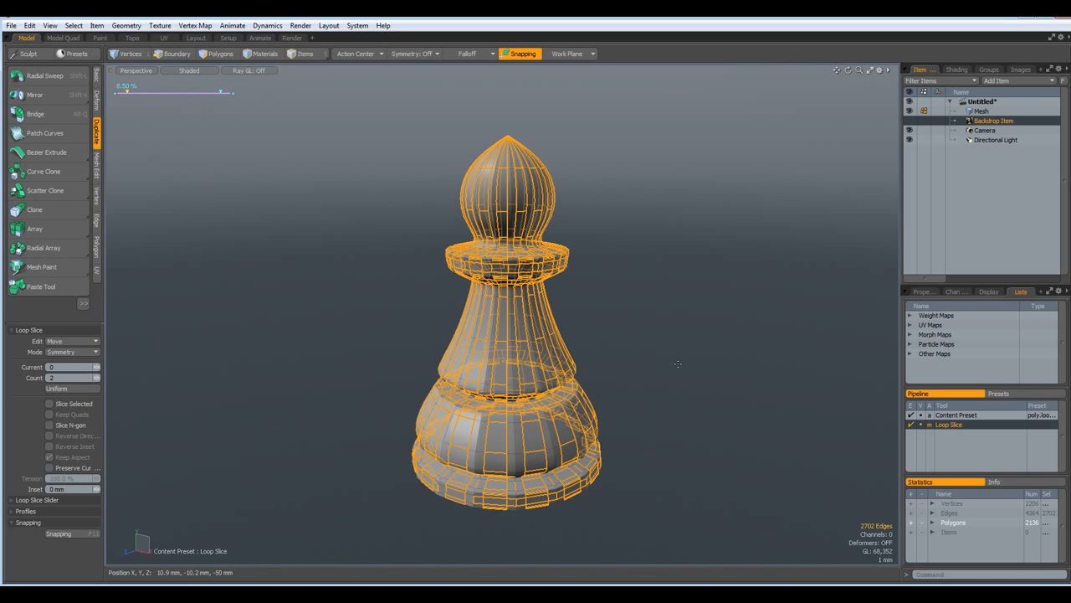
pyautogui.hotkey('ctrl', 'z')
pyautogui.press('q')
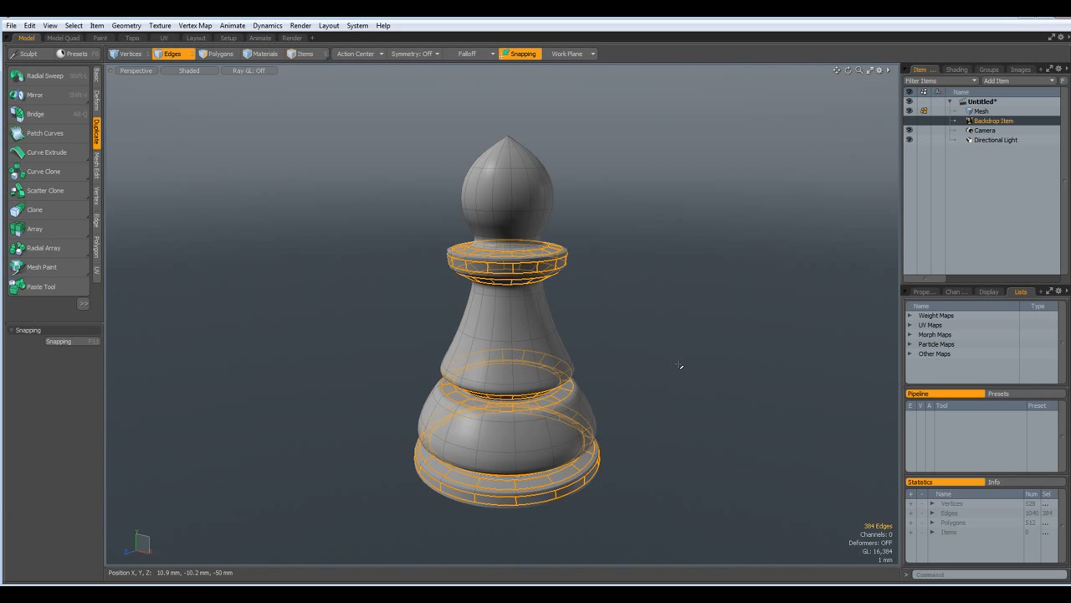
pyautogui.click(679, 365)
# Step: Return the pawn to plain polygons and delete the cone of triangles forming the tip of its head
pyautogui.keyDown('alt'); pyautogui.keyDown('shift'); pyautogui.moveTo(564, 198); pyautogui.dragTo(589, 187); pyautogui.keyUp('shift'); pyautogui.keyUp('alt')
pyautogui.press('Tab')
pyautogui.press('3')
pyautogui.keyDown('alt'); pyautogui.keyDown('shift'); pyautogui.moveTo(735, 242); pyautogui.dragTo(674, 244); pyautogui.keyUp('shift'); pyautogui.keyUp('alt')
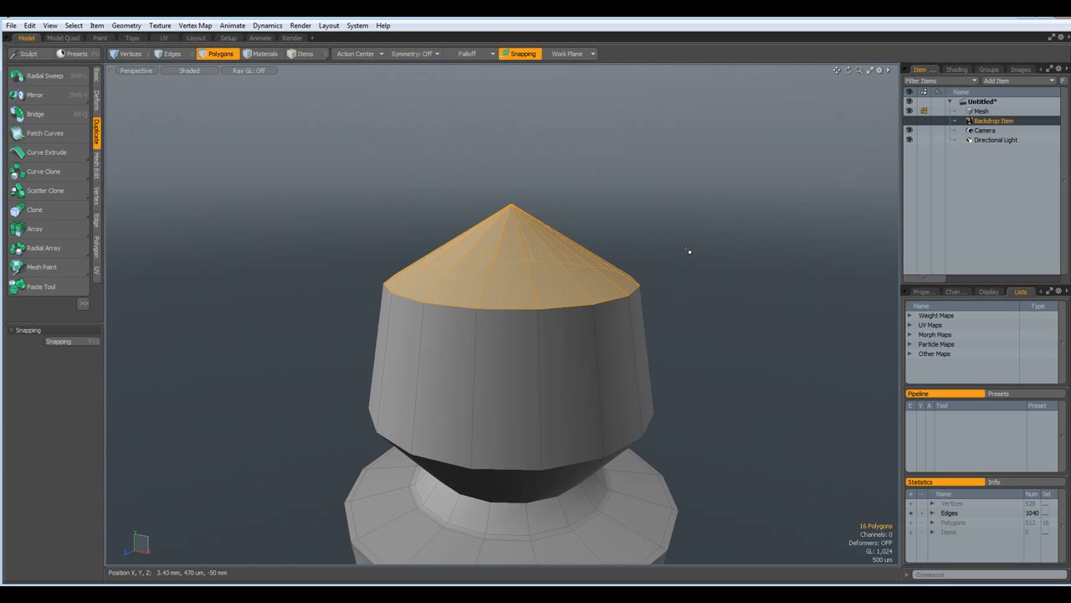
pyautogui.press('Delete')
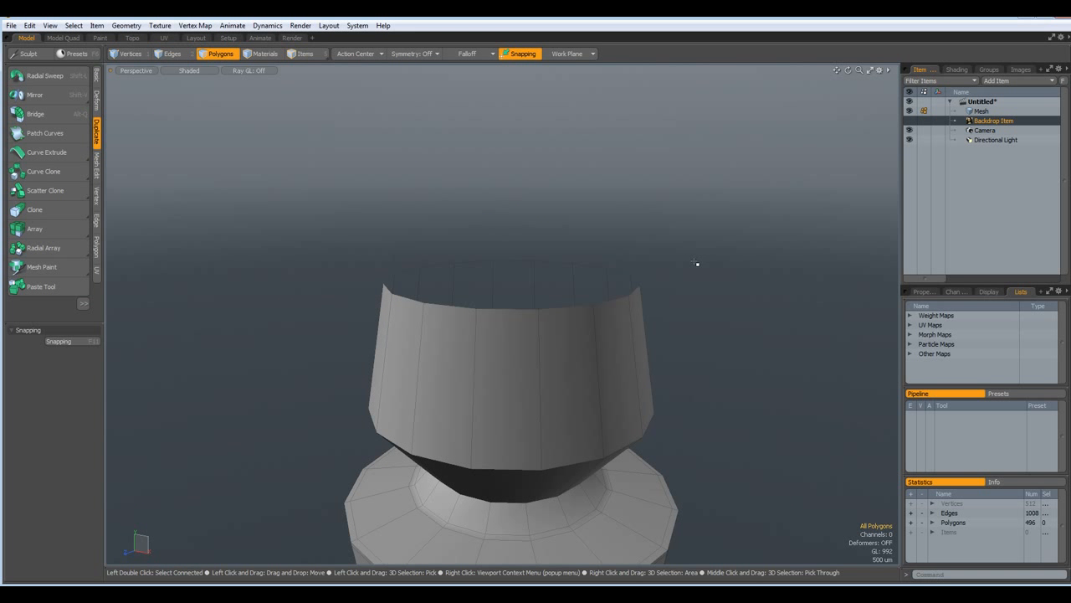
# Step: Select the whole band of side polygons below the head's open rim and hide all other geometry
pyautogui.moveTo(452, 351); pyautogui.dragTo(500, 367)
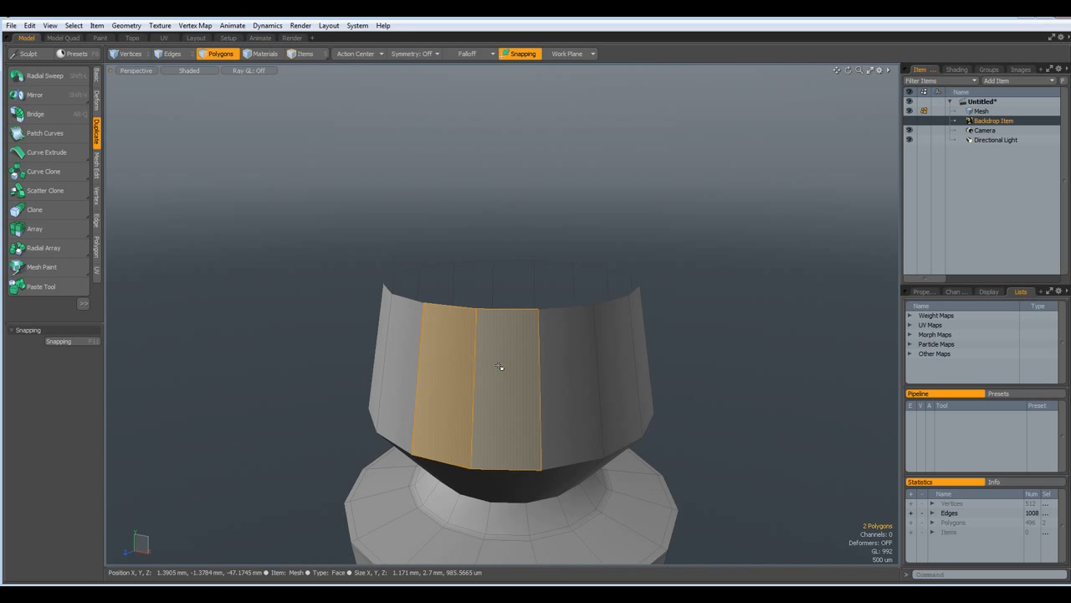
pyautogui.press('l')
pyautogui.hotkey('shift', 'h')
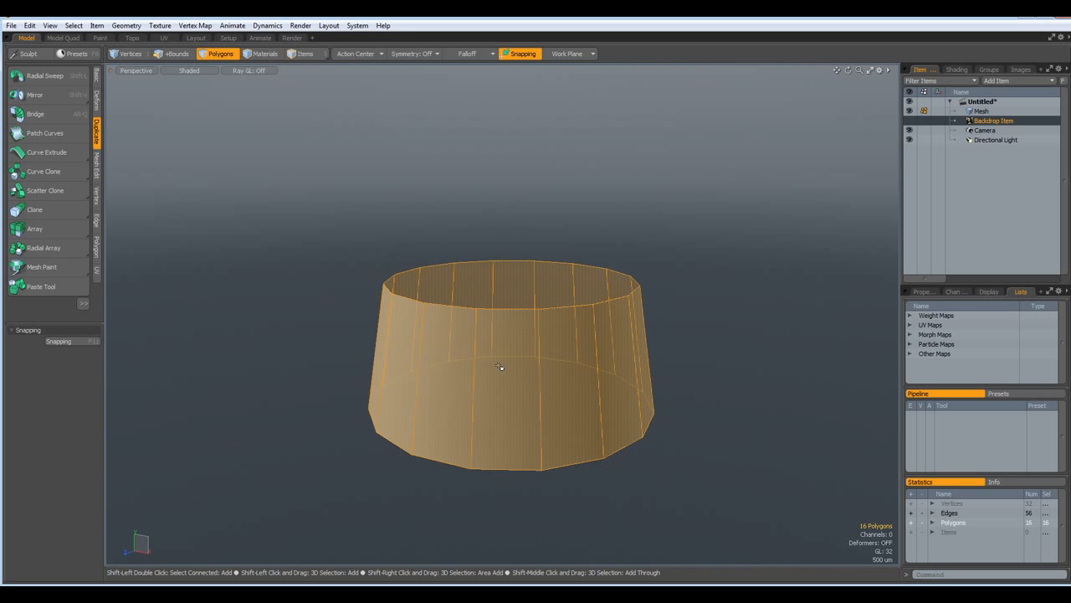
pyautogui.scroll(-1, 549, 370)
pyautogui.scroll(1, 549, 370)
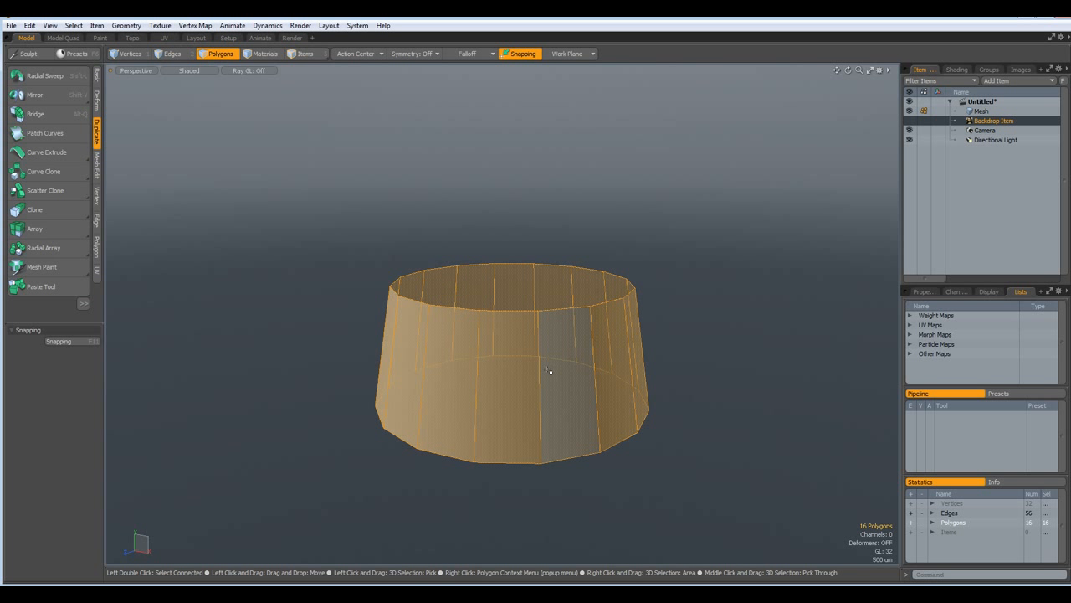
# Step: In the Top view, Bridge the two inner rim edges at the back of the opening to the two opposite edges at the front
pyautogui.press('KP_1')
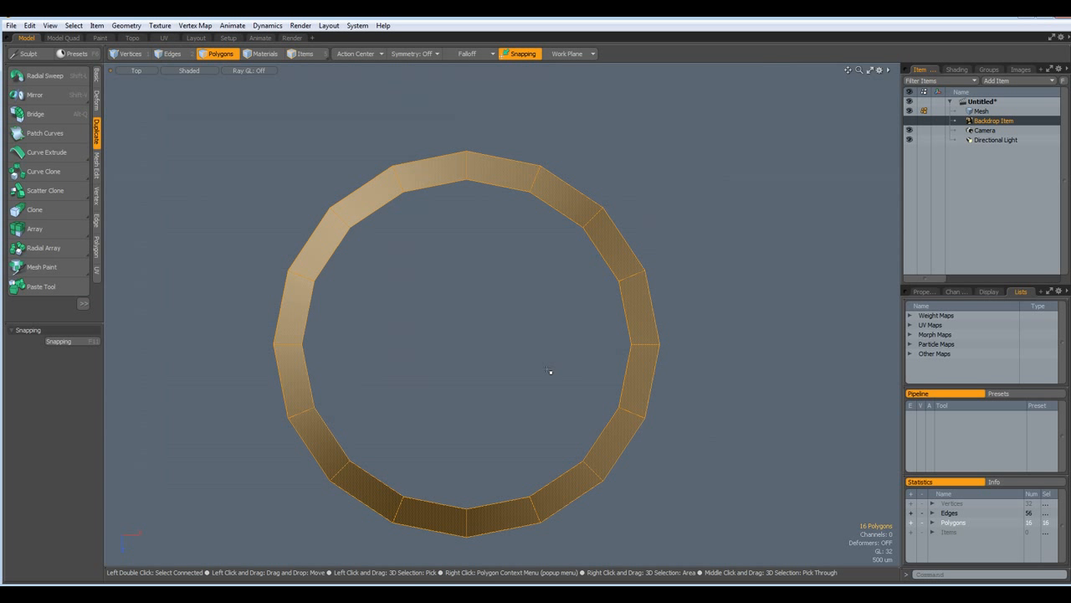
pyautogui.click(519, 354)
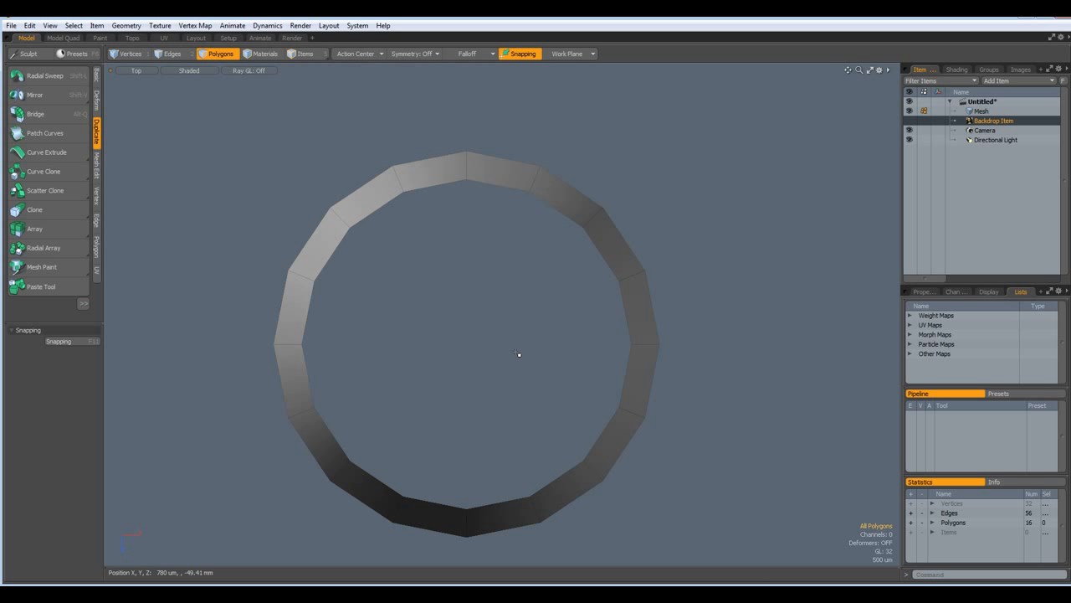
pyautogui.press('2')
pyautogui.click(448, 181)
pyautogui.keyDown('shift'); pyautogui.click(502, 186); pyautogui.keyUp('shift')
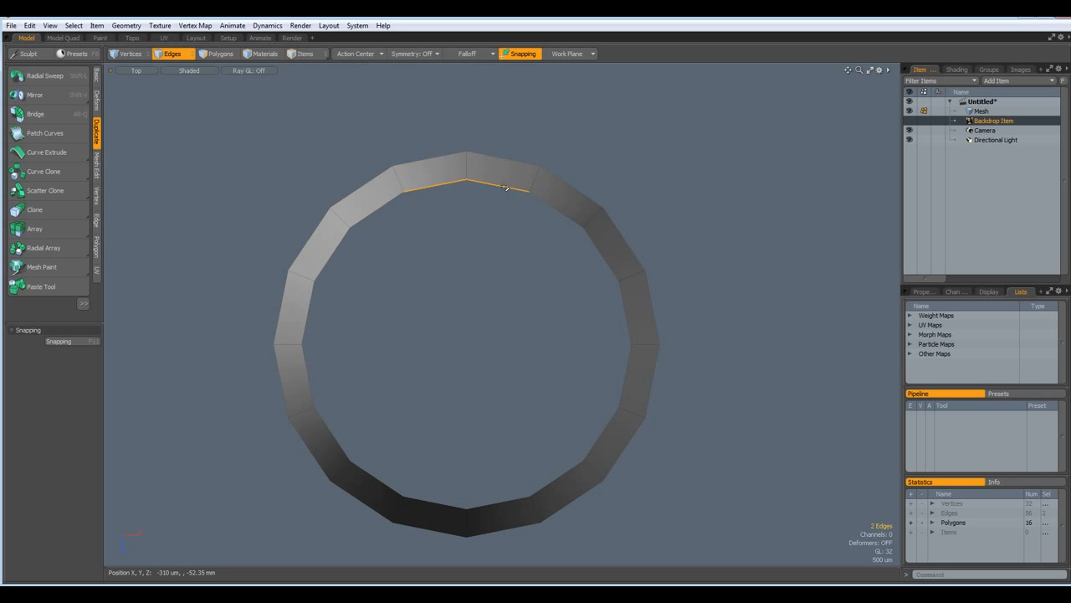
pyautogui.keyDown('shift'); pyautogui.click(426, 503); pyautogui.keyUp('shift')
pyautogui.keyDown('shift'); pyautogui.click(507, 503); pyautogui.keyUp('shift')
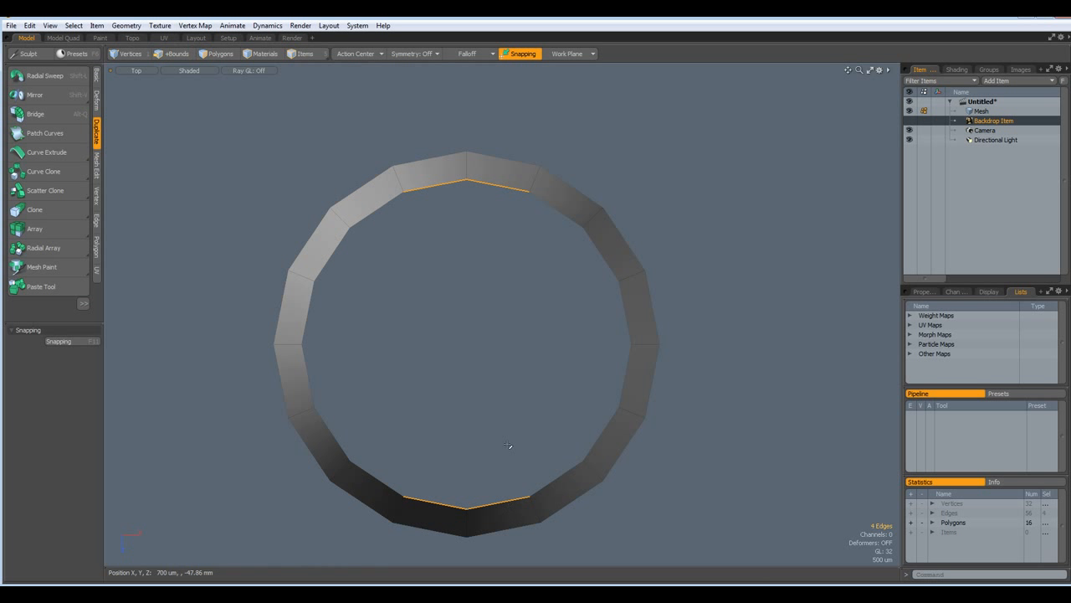
pyautogui.click(20, 115)
pyautogui.press('space')
pyautogui.click(405, 339)
# Step: Loop Slice the bridged strip with count 3 in Symmetry mode, placing the outer slices at 29.00 %
pyautogui.hotkey('alt', 'c')
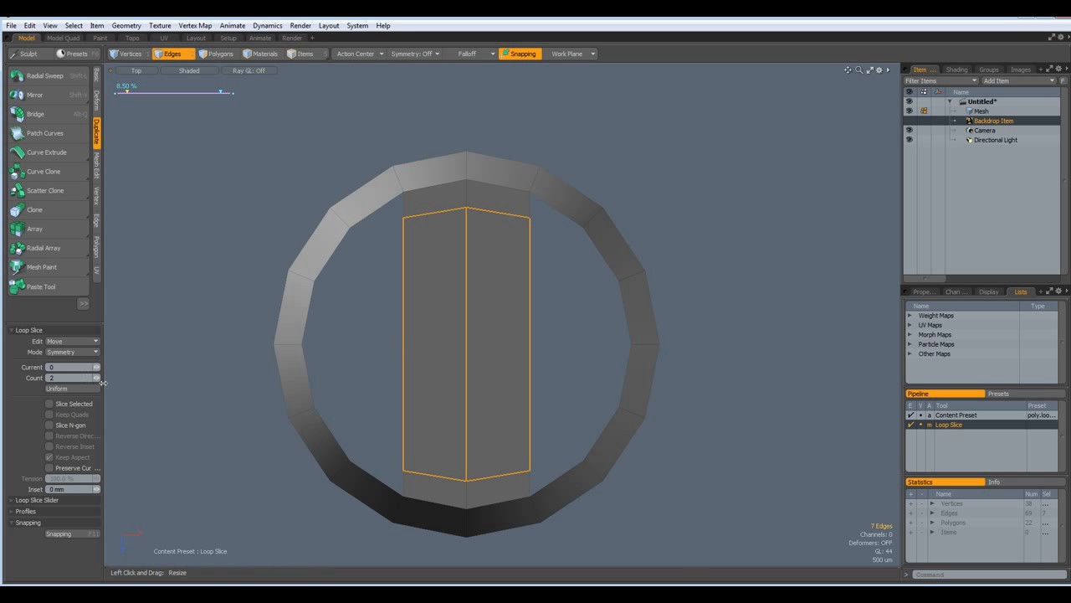
pyautogui.moveTo(100, 377); pyautogui.dragTo(278, 382)
pyautogui.moveTo(127, 92); pyautogui.dragTo(150, 91)
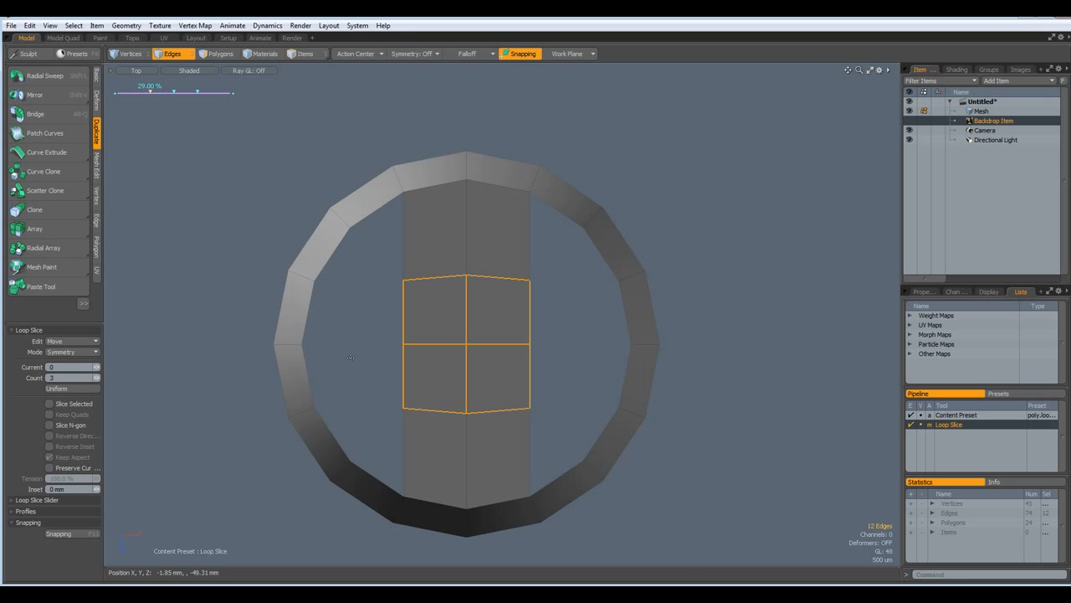
pyautogui.press('space')
# Step: Bridge the two rim edges on the opening's left side to the strip's two middle edges facing them
pyautogui.click(307, 311)
pyautogui.keyDown('shift'); pyautogui.click(398, 362); pyautogui.keyUp('shift')
pyautogui.keyDown('shift'); pyautogui.click(318, 372); pyautogui.keyUp('shift')
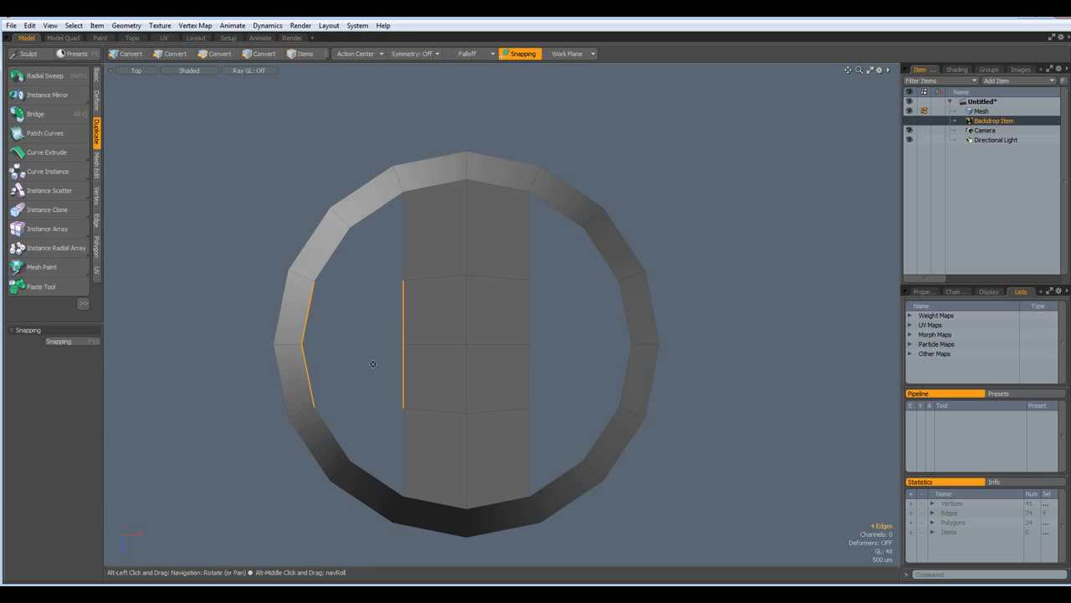
pyautogui.hotkey('alt', 'q')
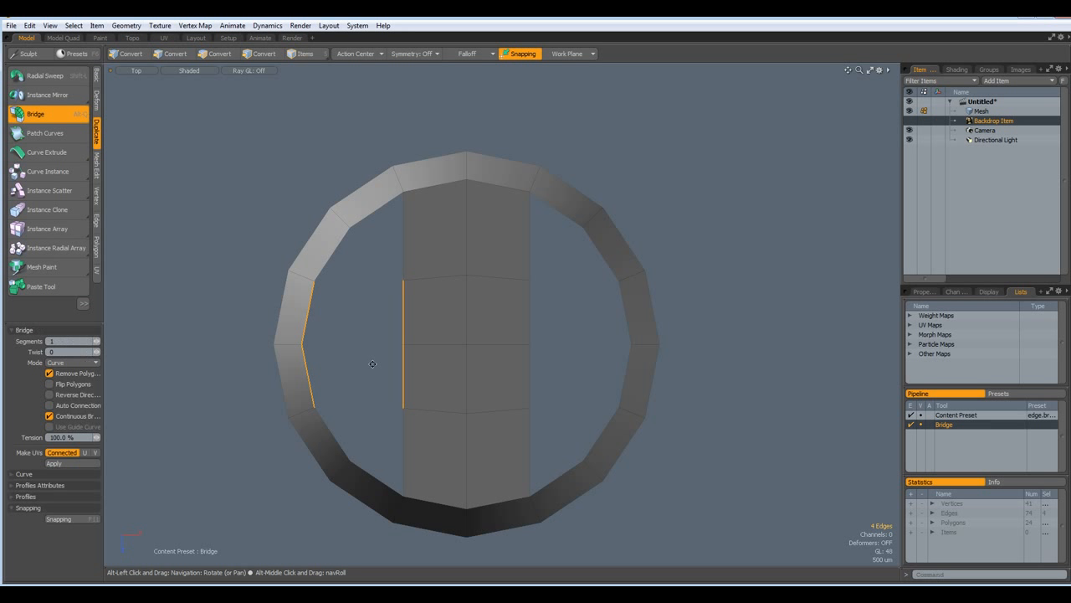
pyautogui.click(372, 364)
pyautogui.press('space')
# Step: Bridge the strip's two middle edges on its right side to the two rim edges facing them
pyautogui.click(576, 315)
pyautogui.click(629, 318)
pyautogui.keyDown('shift'); pyautogui.click(527, 315); pyautogui.keyUp('shift')
pyautogui.keyDown('shift'); pyautogui.click(533, 377); pyautogui.keyUp('shift')
pyautogui.keyDown('shift'); pyautogui.click(637, 365); pyautogui.keyUp('shift')
pyautogui.hotkey('alt', 'q')
pyautogui.click(584, 354)
pyautogui.press('space')
# Step: Select the edge loops of the four remaining corner holes and fill each with a polygon
pyautogui.doubleClick(404, 252)
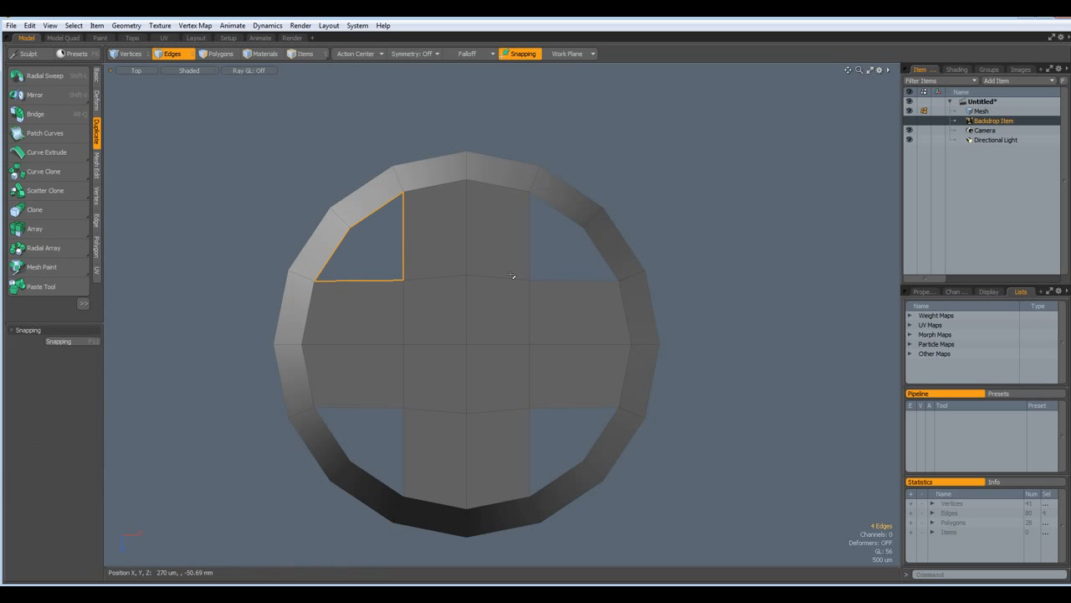
pyautogui.keyDown('shift'); pyautogui.doubleClick(530, 243); pyautogui.keyUp('shift')
pyautogui.keyDown('shift'); pyautogui.doubleClick(550, 407); pyautogui.keyUp('shift')
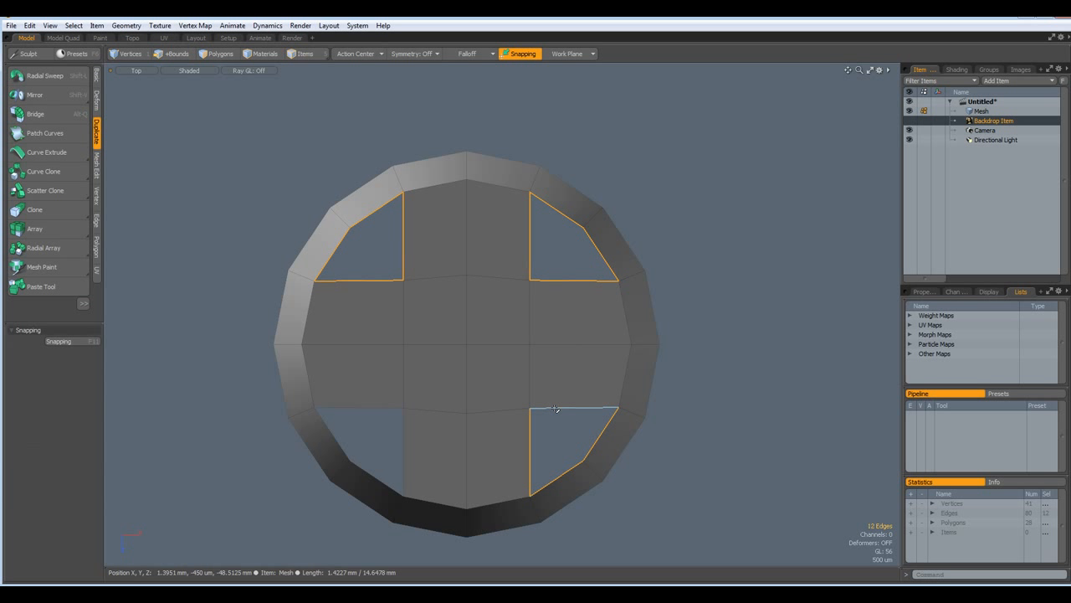
pyautogui.keyDown('shift'); pyautogui.doubleClick(404, 438); pyautogui.keyUp('shift')
pyautogui.press('p')
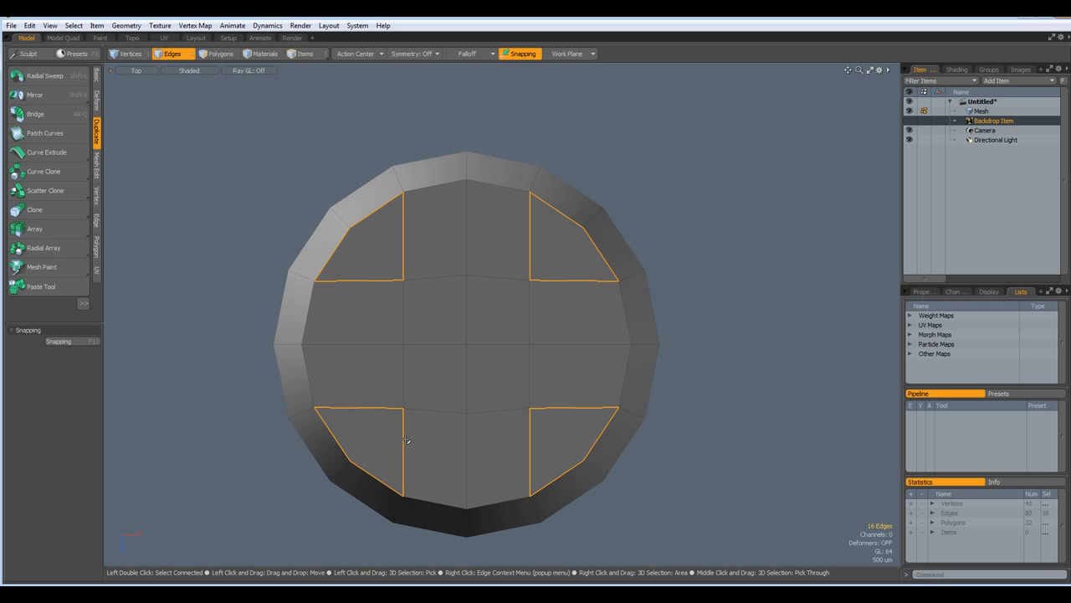
# Step: Select the cap's four central polygons and, in Perspective, raise them 700 um along Y
pyautogui.press('3')
pyautogui.moveTo(444, 320); pyautogui.dragTo(500, 338)
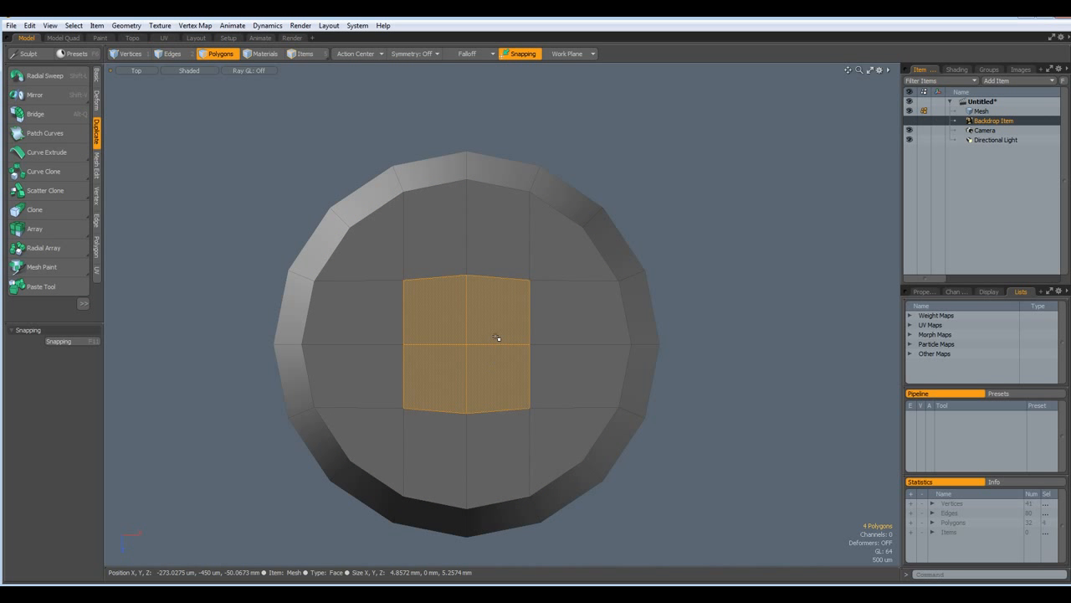
pyautogui.hotkey('ctrl', 'space')
pyautogui.click(529, 303)
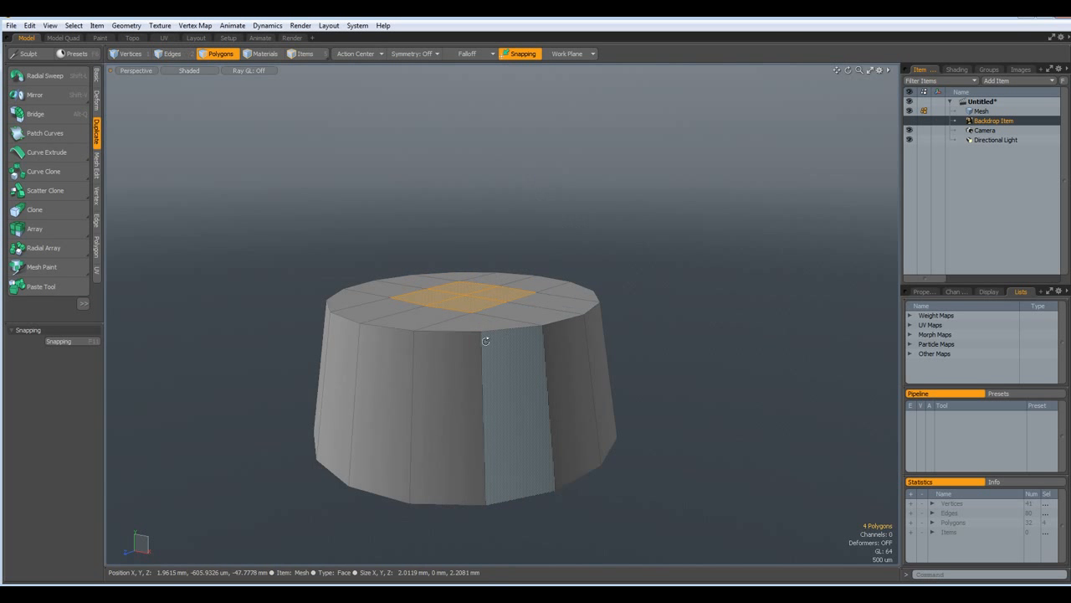
pyautogui.press('y')
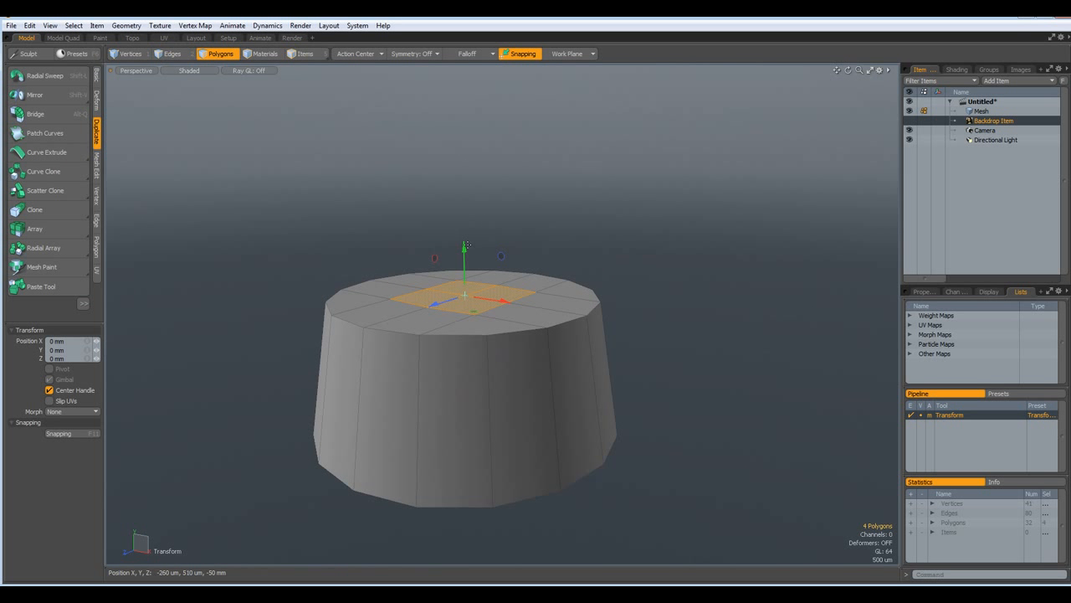
pyautogui.moveTo(464, 288)
pyautogui.mouseDown()
pyautogui.moveTo(465, 252)
pyautogui.moveTo(461, 278)
pyautogui.mouseUp()
pyautogui.scroll(5, 461, 278)
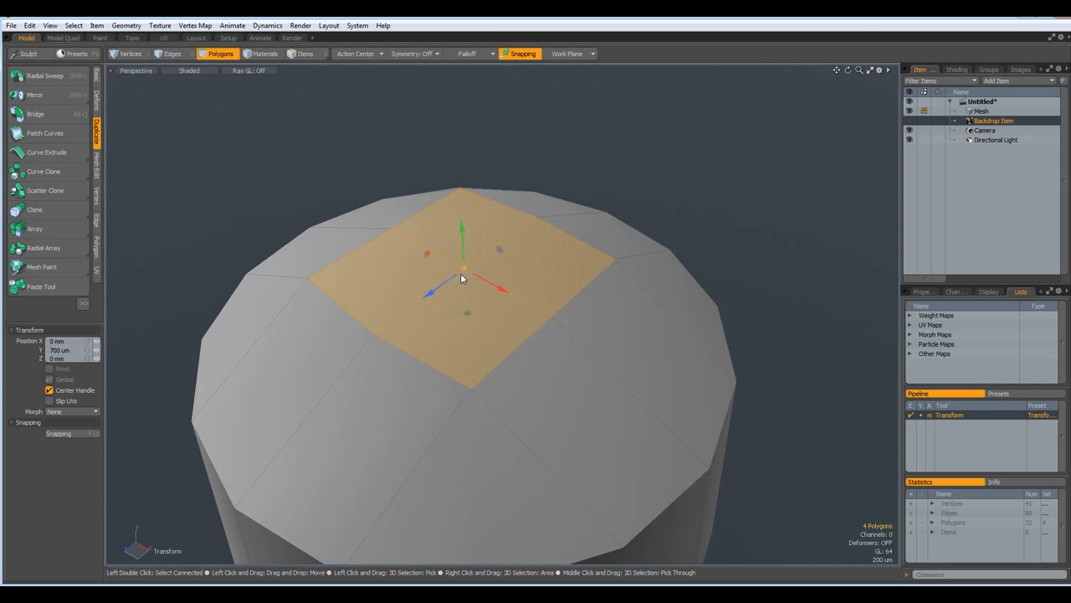
# Step: Raise the cap's centre vertex slightly to round the head's top, and preview the cap with subdivision smoothing
pyautogui.press('1')
pyautogui.click(464, 268)
pyautogui.keyDown('alt'); pyautogui.moveTo(464, 268); pyautogui.dragTo(464, 191); pyautogui.keyUp('alt')
pyautogui.press('w')
pyautogui.press('q')
pyautogui.click(757, 206)
pyautogui.press('Tab')
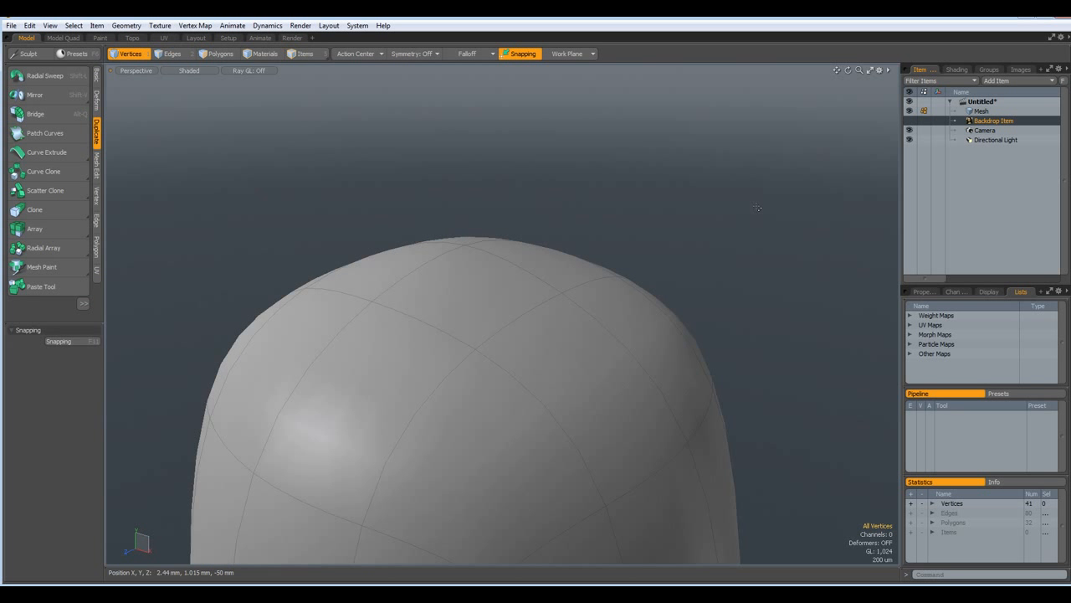
# Step: Unhide the rest of the pawn, check the whole piece with subdivision smoothing, and switch the smoothing off again
pyautogui.scroll(-3, 771, 276)
pyautogui.press('Tab')
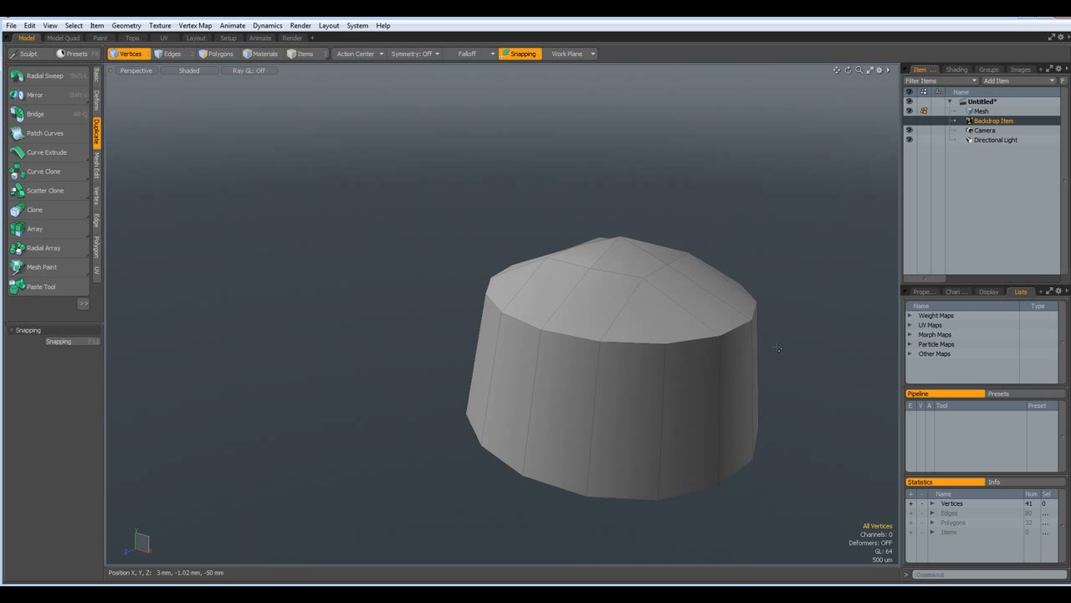
pyautogui.press('u')
pyautogui.scroll(-3, 693, 381)
pyautogui.press('Tab')
pyautogui.keyDown('alt'); pyautogui.keyDown('shift'); pyautogui.moveTo(721, 462); pyautogui.dragTo(565, 289); pyautogui.keyUp('shift'); pyautogui.keyUp('alt')
pyautogui.keyDown('alt'); pyautogui.moveTo(548, 418); pyautogui.dragTo(553, 367); pyautogui.keyUp('alt')
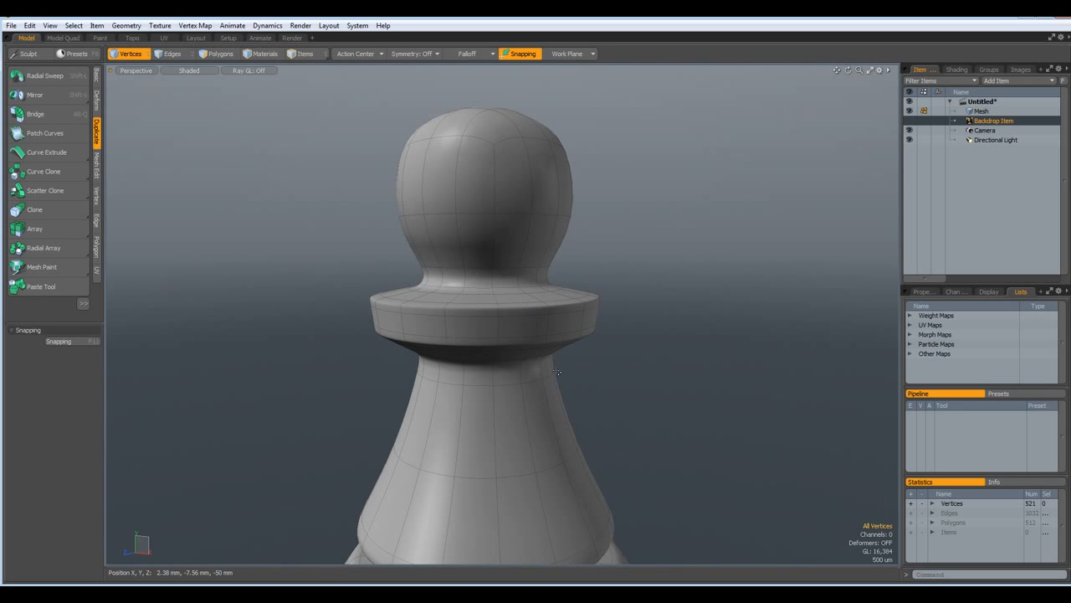
pyautogui.scroll(-7, 558, 372)
pyautogui.scroll(2, 555, 373)
pyautogui.keyDown('alt'); pyautogui.keyDown('shift'); pyautogui.moveTo(562, 459); pyautogui.dragTo(528, 369); pyautogui.keyUp('shift'); pyautogui.keyUp('alt')
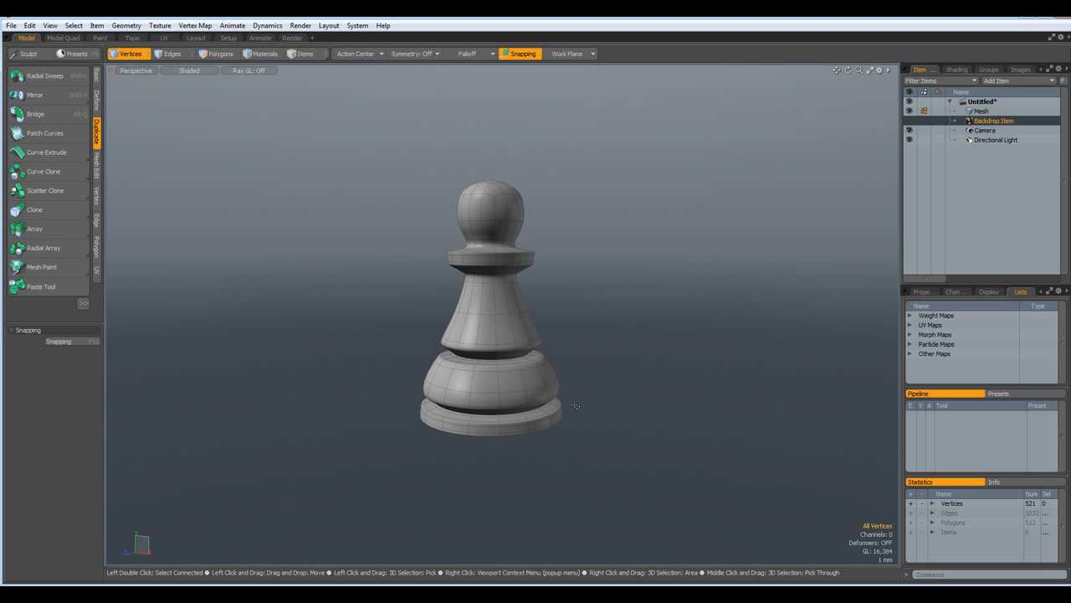
pyautogui.press('Tab')
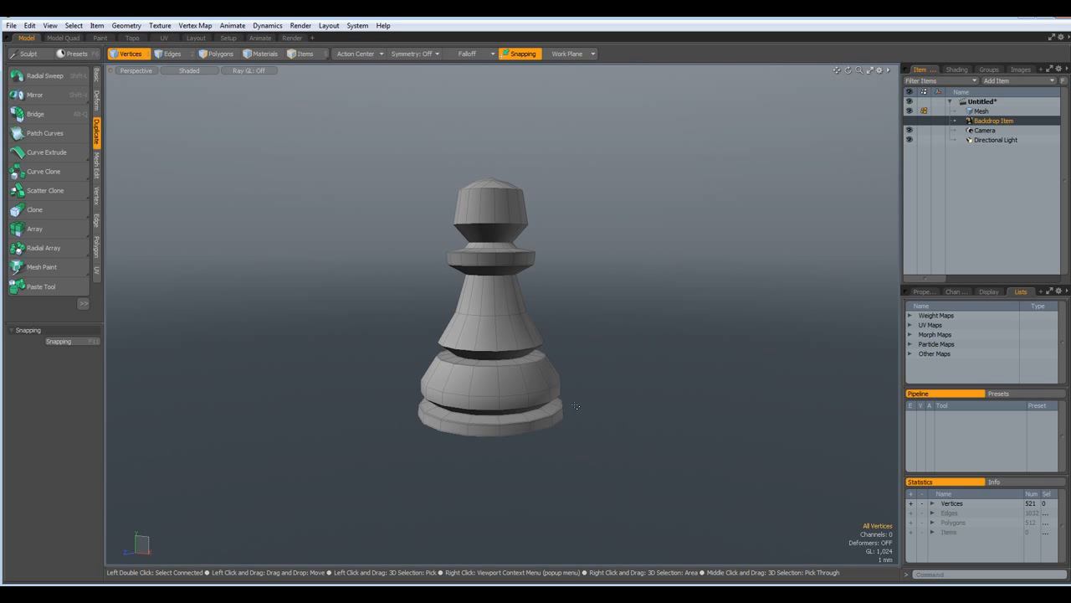
# Step: Cut all of the pawn's geometry and paste it into a new mesh item
pyautogui.press('ctrl')
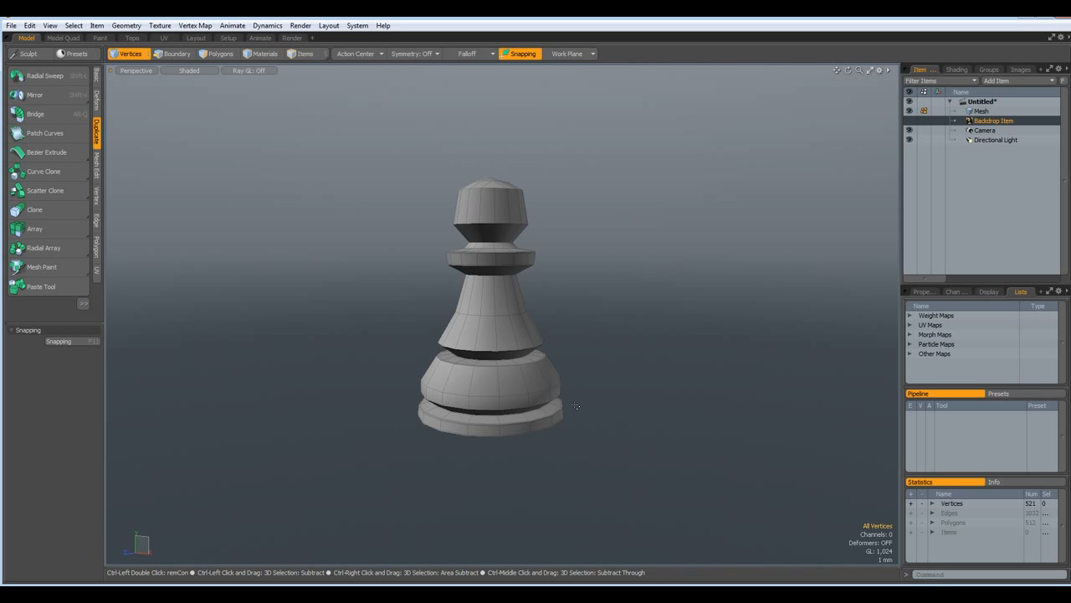
pyautogui.hotkey('ctrl', 'x')
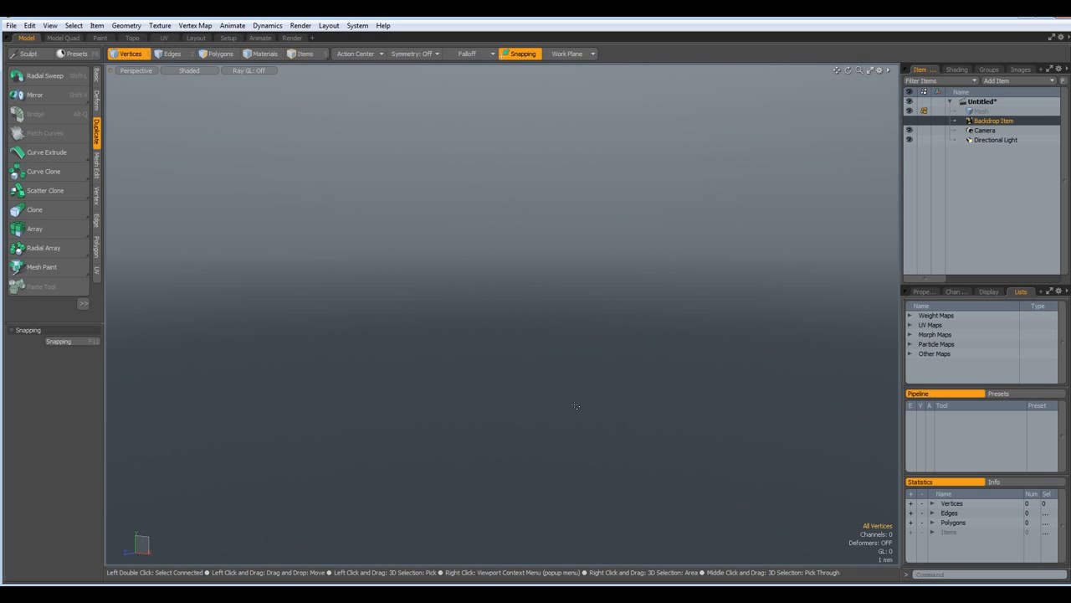
pyautogui.press('n')
pyautogui.hotkey('ctrl', 'v')
# Step: Rename the new mesh item holding the pawn as Chess
pyautogui.rightClick(983, 132)
pyautogui.click(985, 133)
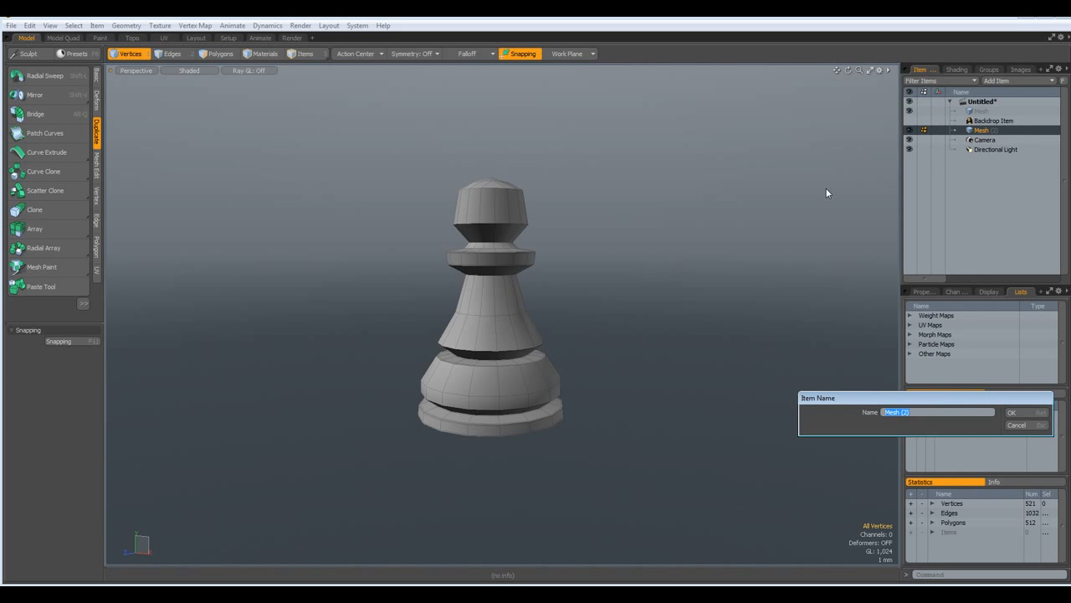
pyautogui.write('Ch')
pyautogui.press('Return')
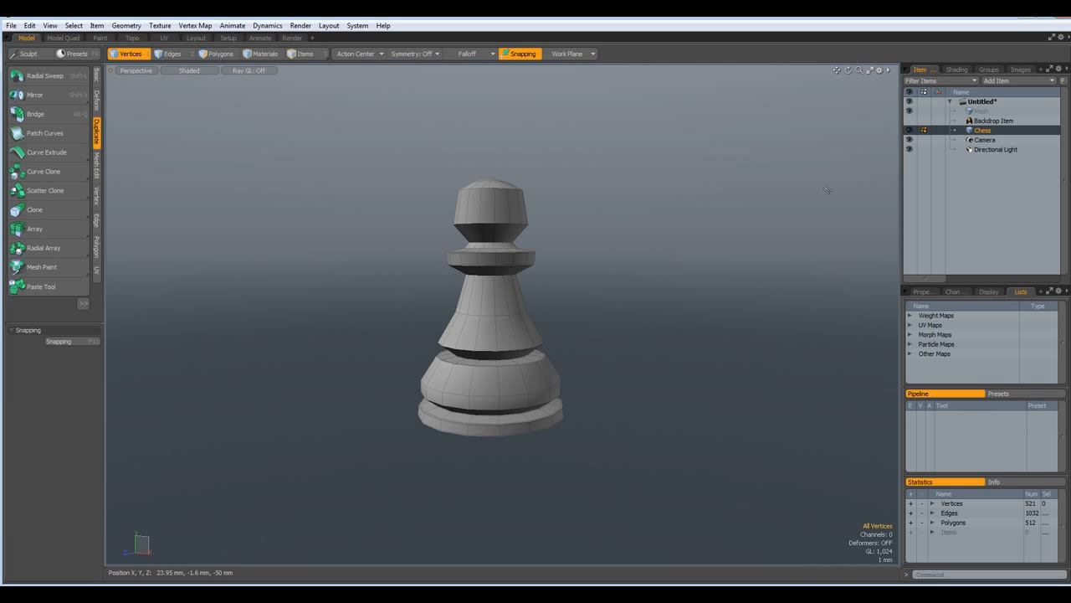
# Step: Make the empty Mesh item active and show the reference backdrop, framing the queen's head in the Right view
pyautogui.click(973, 111)
pyautogui.click(910, 121)
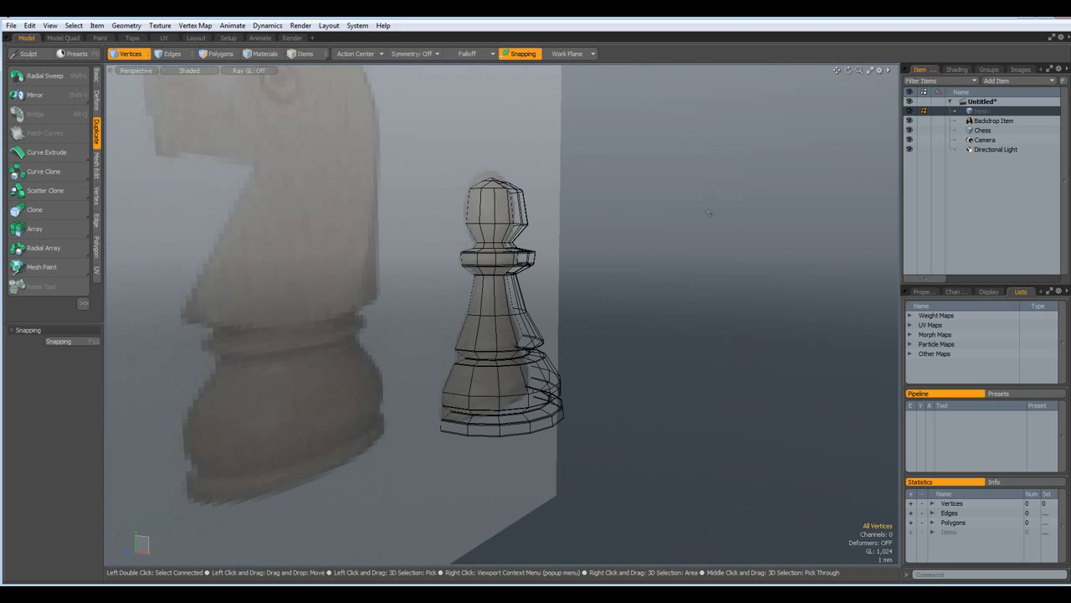
pyautogui.press('KP_3')
pyautogui.scroll(-5, 400, 281)
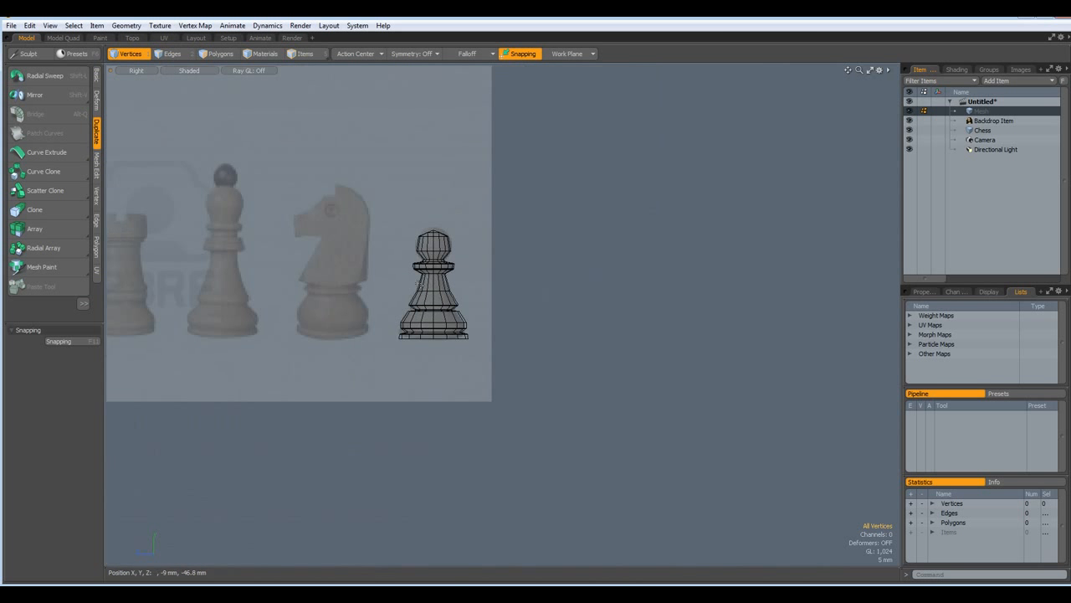
pyautogui.keyDown('alt'); pyautogui.moveTo(243, 277); pyautogui.dragTo(697, 346); pyautogui.keyUp('alt')
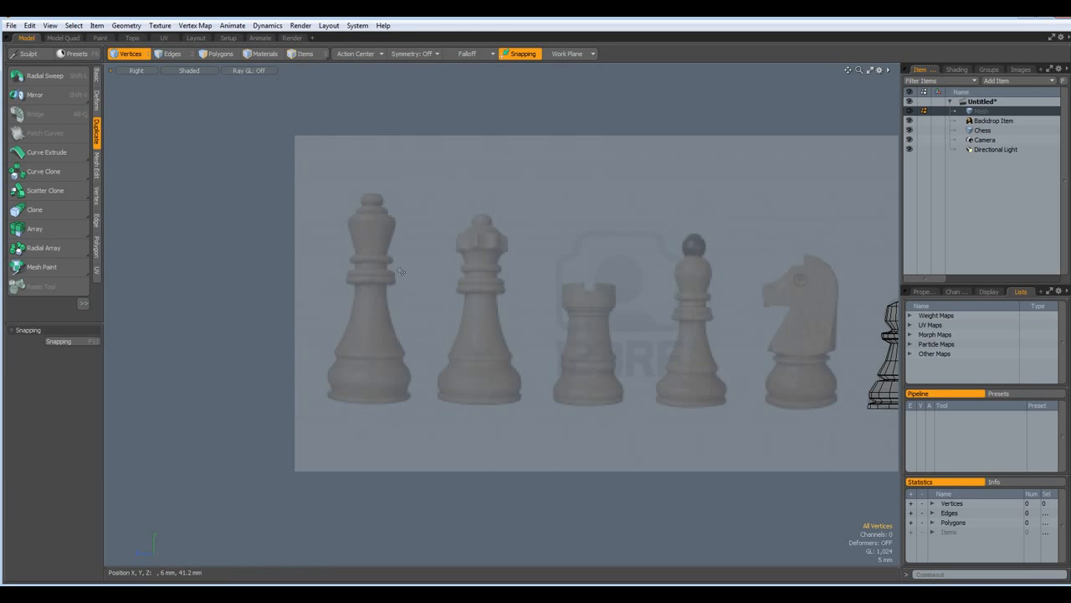
pyautogui.scroll(-3, 390, 230)
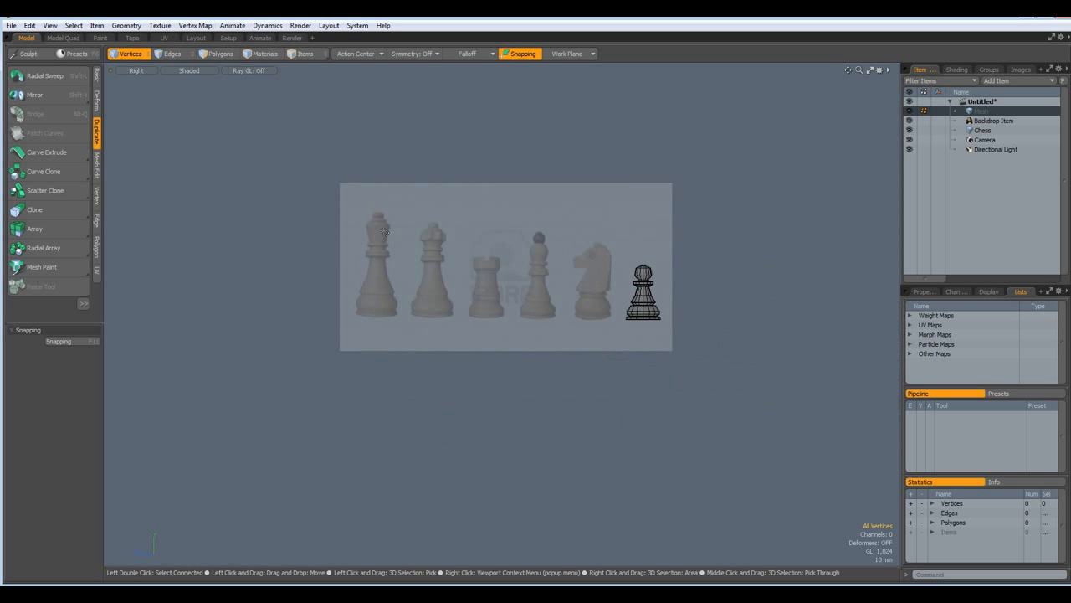
pyautogui.scroll(2, 385, 247)
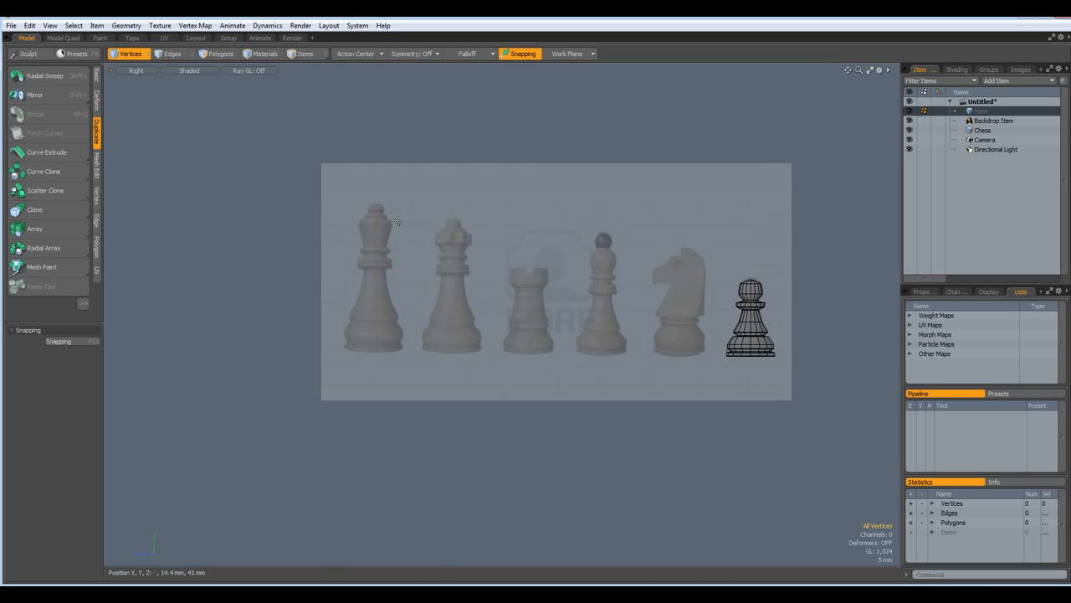
pyautogui.scroll(4, 460, 273)
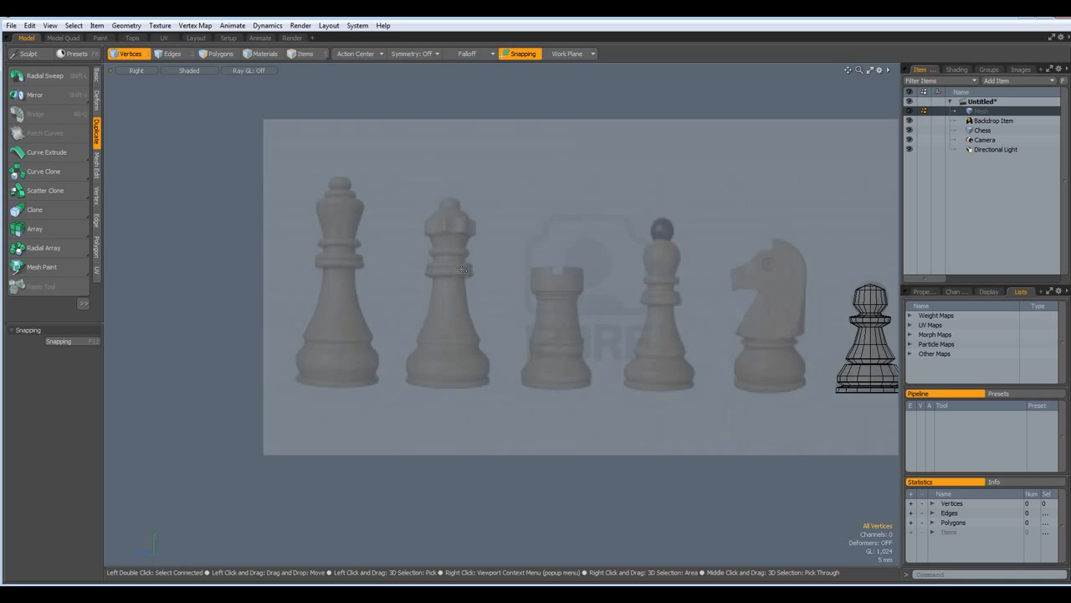
pyautogui.keyDown('alt'); pyautogui.moveTo(448, 256); pyautogui.dragTo(394, 281); pyautogui.keyUp('alt')
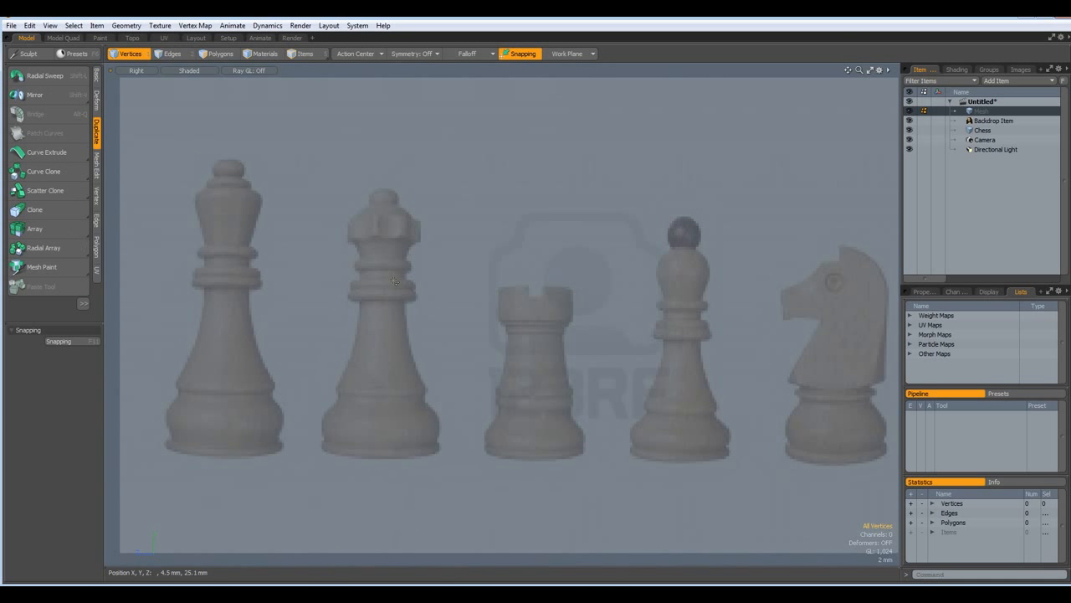
pyautogui.scroll(5, 366, 203)
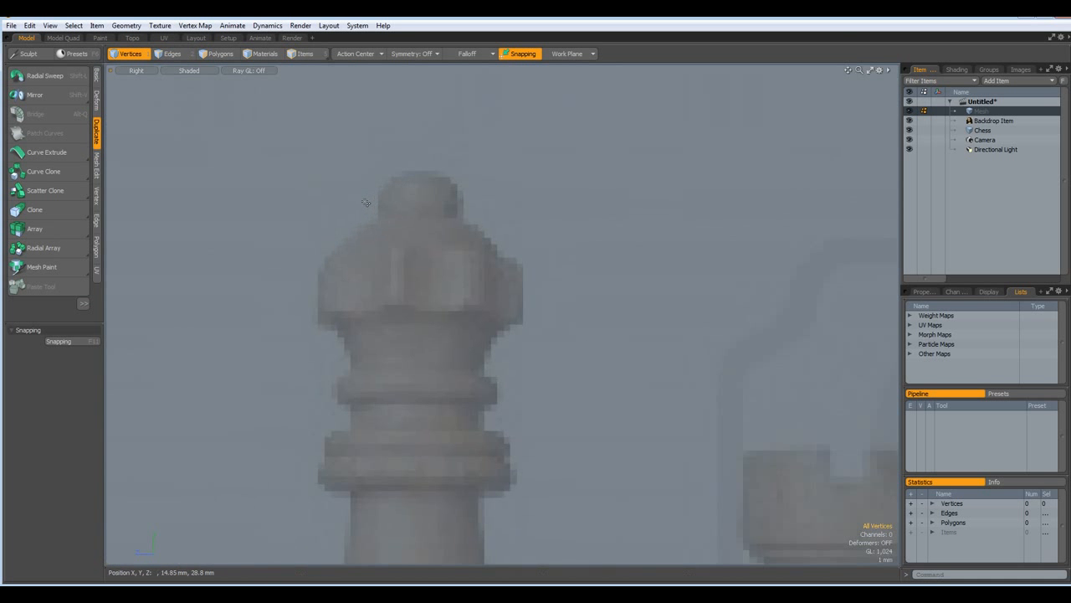
# Step: With the Pen tool set to Lines, trace the queen's left outline from the top knob around the crown to the upper ring
pyautogui.click(97, 75)
pyautogui.click(59, 97)
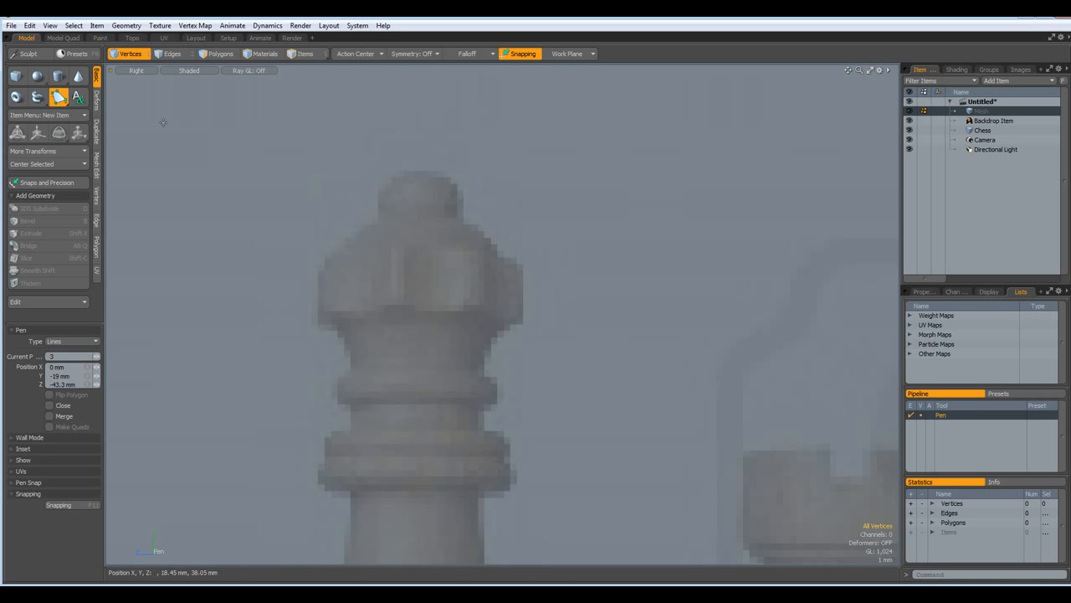
pyautogui.click(416, 172)
pyautogui.click(386, 183)
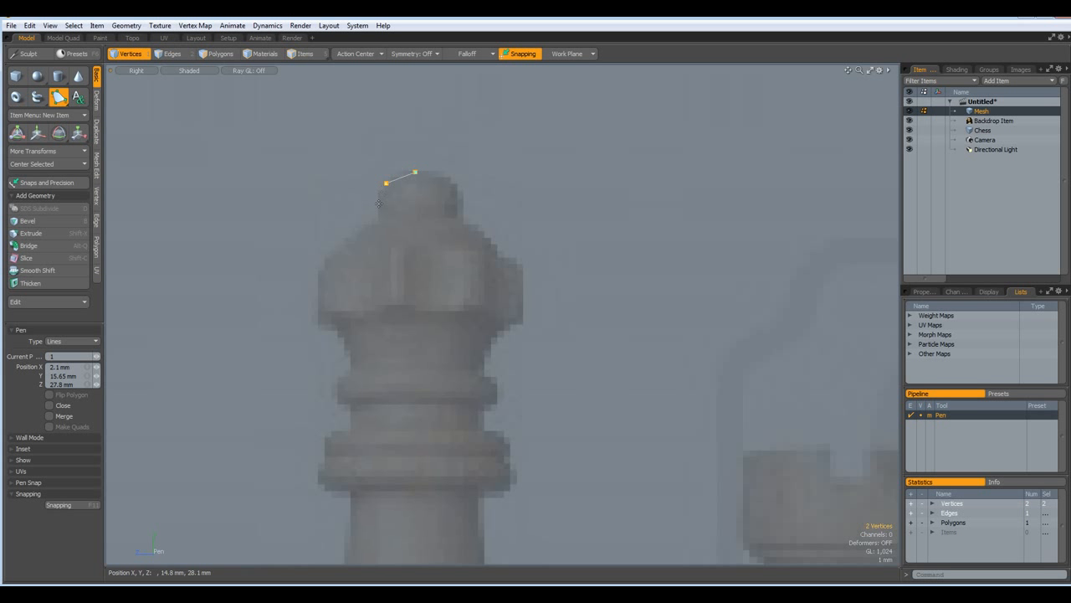
pyautogui.click(333, 254)
pyautogui.click(320, 286)
pyautogui.click(321, 318)
pyautogui.click(353, 370)
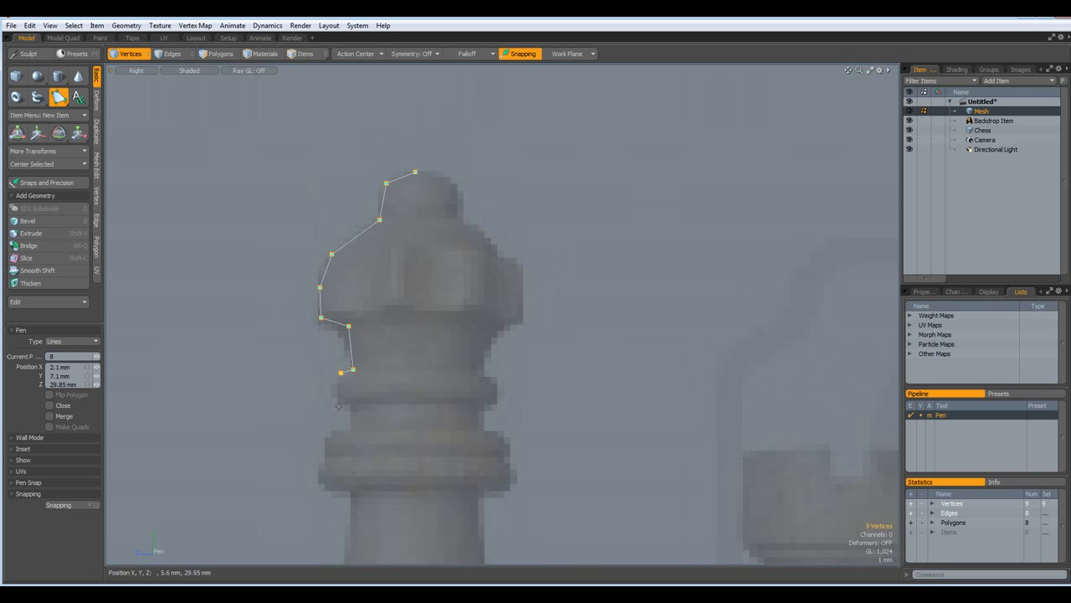
# Step: Continue the queen's profile around the upper ring and the grooved collar to the top of the shaft
pyautogui.click(340, 402)
pyautogui.click(354, 405)
pyautogui.click(328, 433)
pyautogui.moveTo(354, 458); pyautogui.dragTo(402, 295, button='middle')
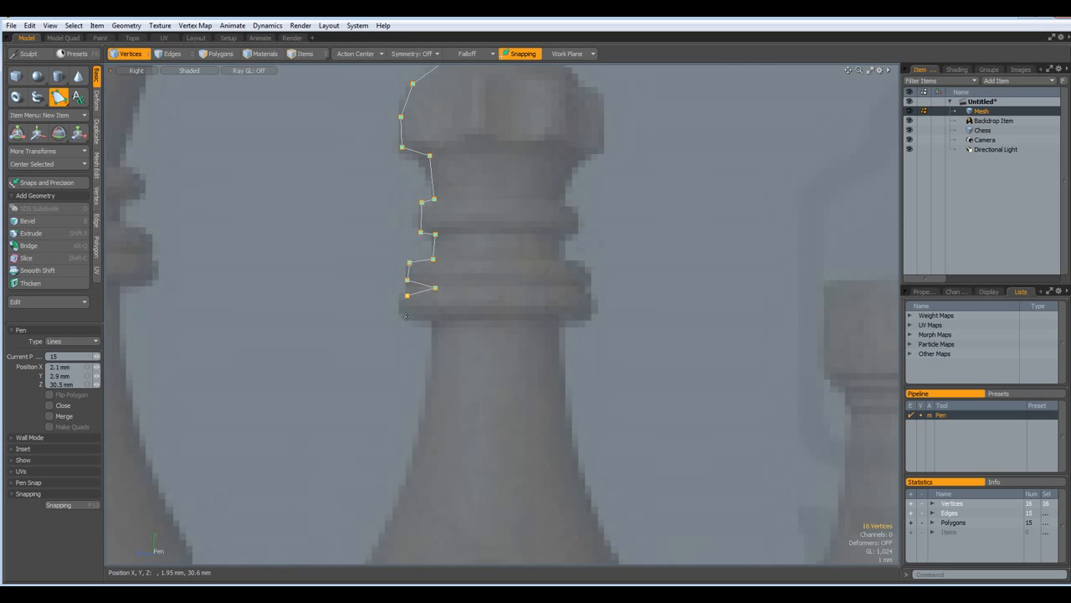
pyautogui.click(435, 322)
# Step: Extend the queen's profile down the shaft and around the groove above the base
pyautogui.moveTo(488, 430); pyautogui.dragTo(526, 235, button='middle')
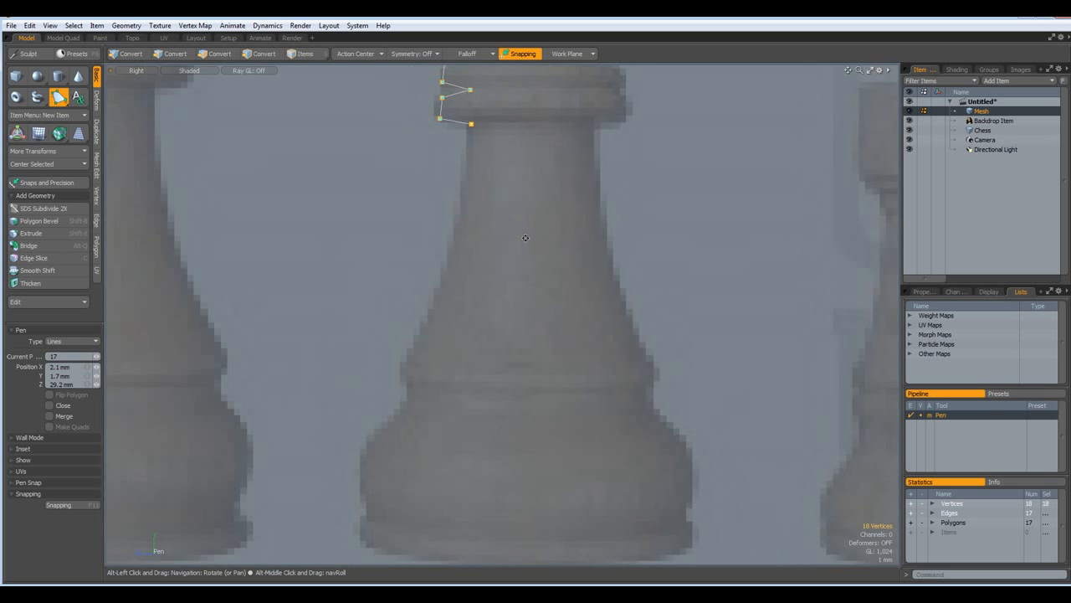
pyautogui.click(451, 255)
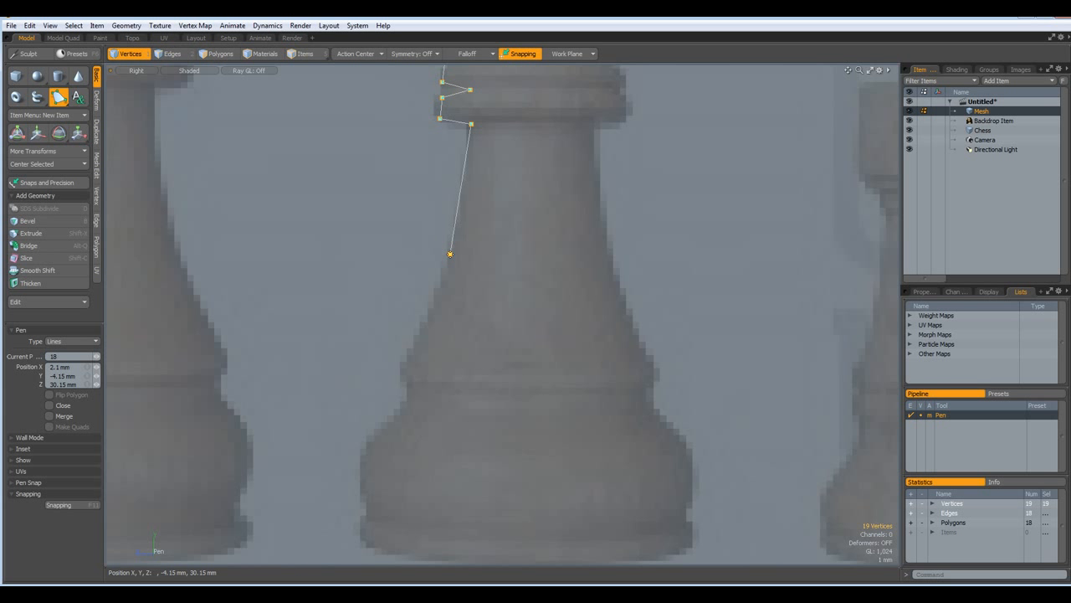
pyautogui.click(403, 365)
pyautogui.click(421, 385)
pyautogui.click(407, 401)
# Step: Trace the base's bulge and foot down to the queen's bottom edge and finish the profile line
pyautogui.moveTo(407, 401); pyautogui.dragTo(477, 268, button='middle')
pyautogui.click(435, 315)
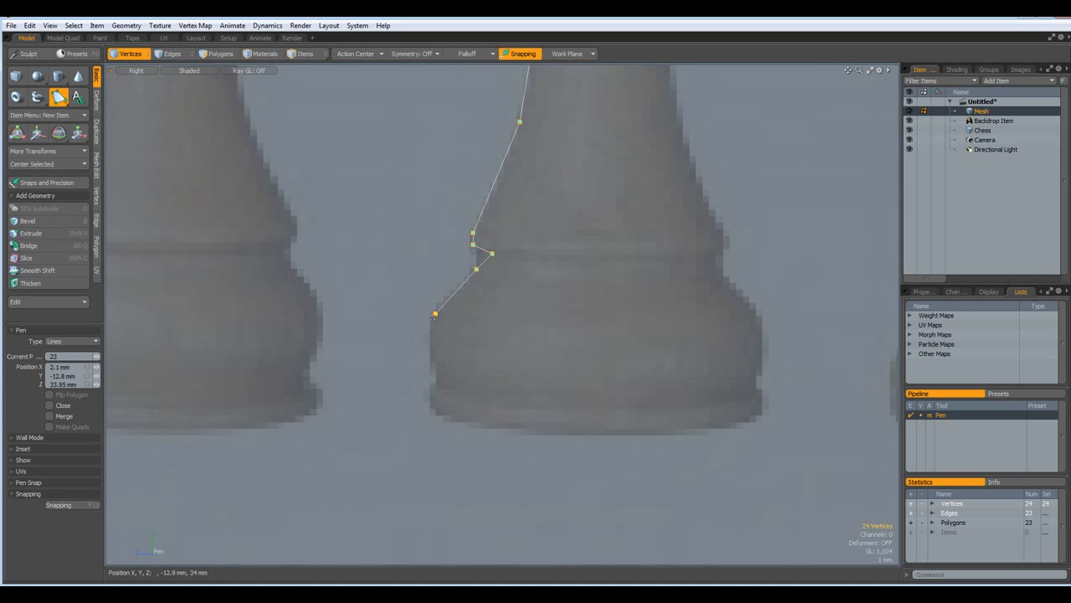
pyautogui.click(432, 357)
pyautogui.click(435, 372)
pyautogui.click(431, 433)
pyautogui.press('space')
pyautogui.scroll(-3, 600, 301)
# Step: Switch to polygon selection, ready a Radial Sweep of 16 around Y, and check the queen profile's alignment in Perspective
pyautogui.press('2')
pyautogui.keyDown('alt'); pyautogui.moveTo(607, 243); pyautogui.dragTo(538, 361); pyautogui.keyUp('alt')
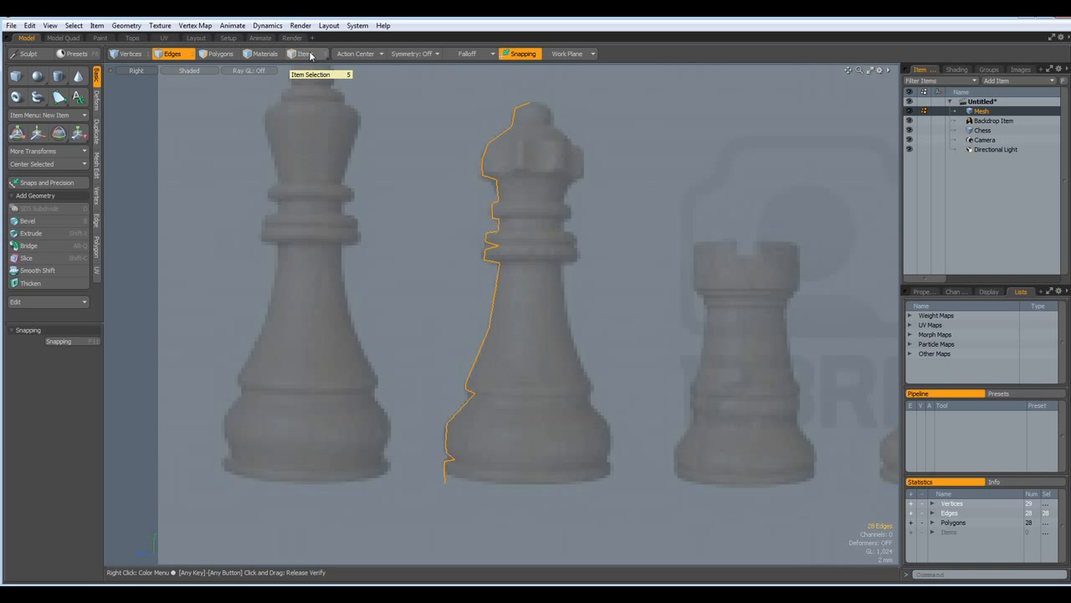
pyautogui.click(219, 55)
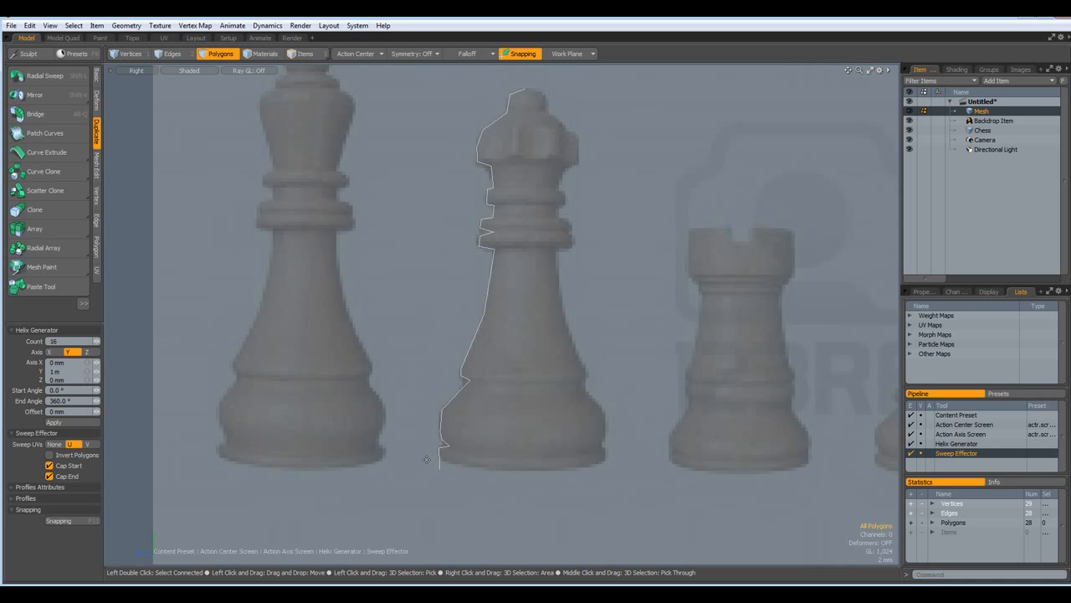
pyautogui.hotkey('ctrl', 'space')
pyautogui.click(456, 442)
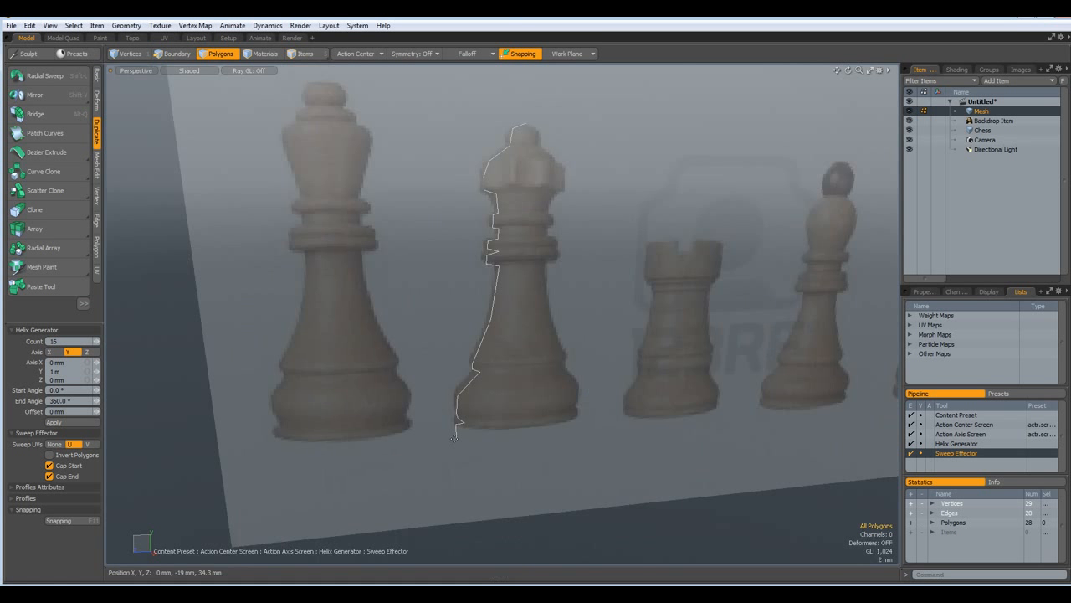
pyautogui.keyDown('alt'); pyautogui.moveTo(456, 444); pyautogui.dragTo(491, 448); pyautogui.keyUp('alt')
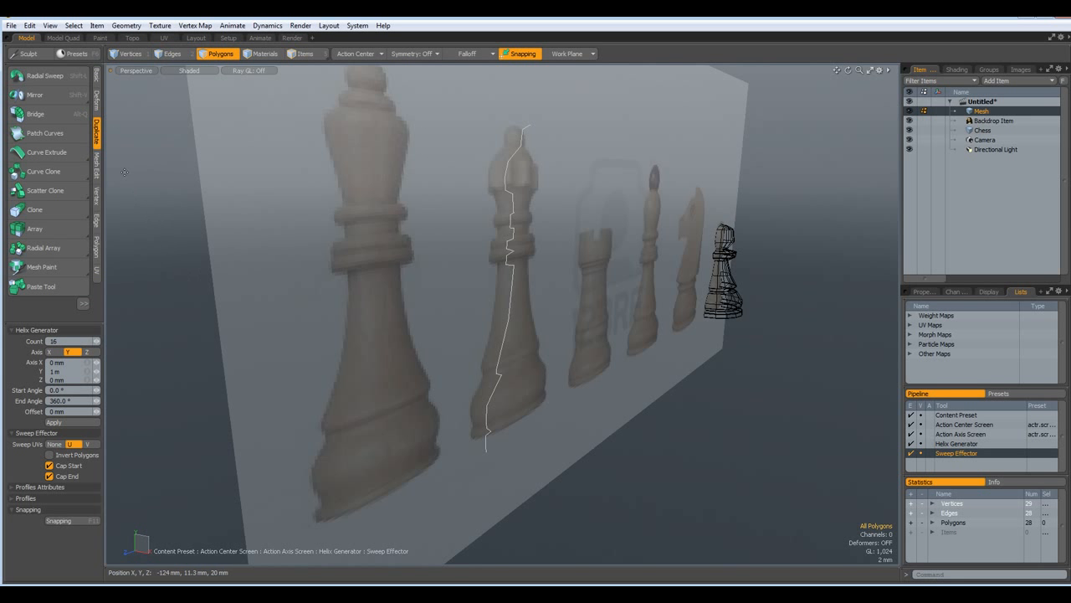
# Step: Center the queen's profile on the X axis, check it against the backdrop, and return to the Right view
pyautogui.click(97, 77)
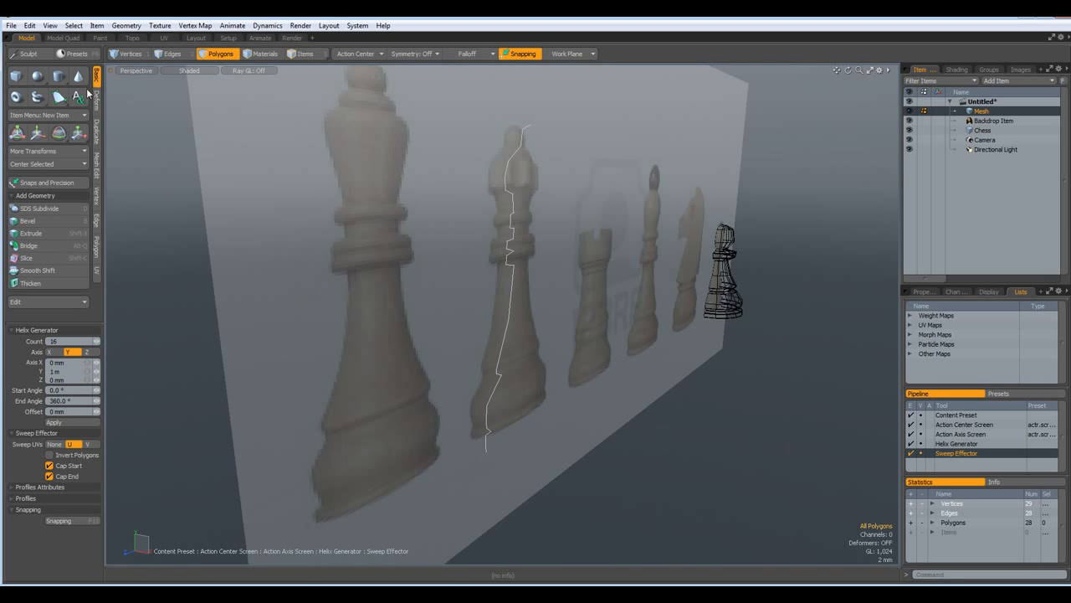
pyautogui.click(46, 165)
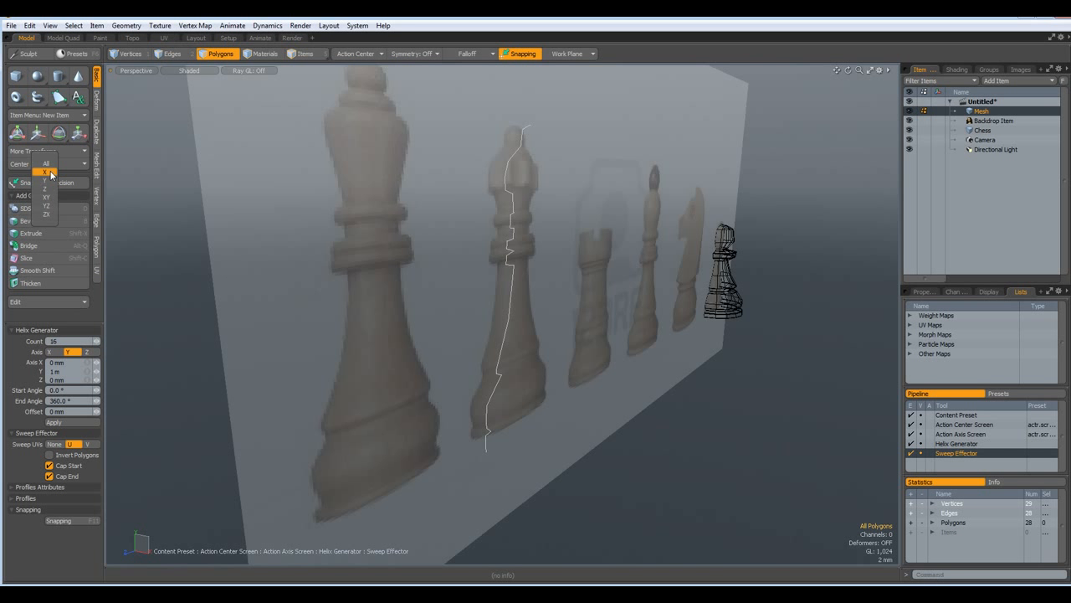
pyautogui.click(47, 172)
pyautogui.keyDown('alt'); pyautogui.moveTo(553, 429); pyautogui.dragTo(499, 414); pyautogui.keyUp('alt')
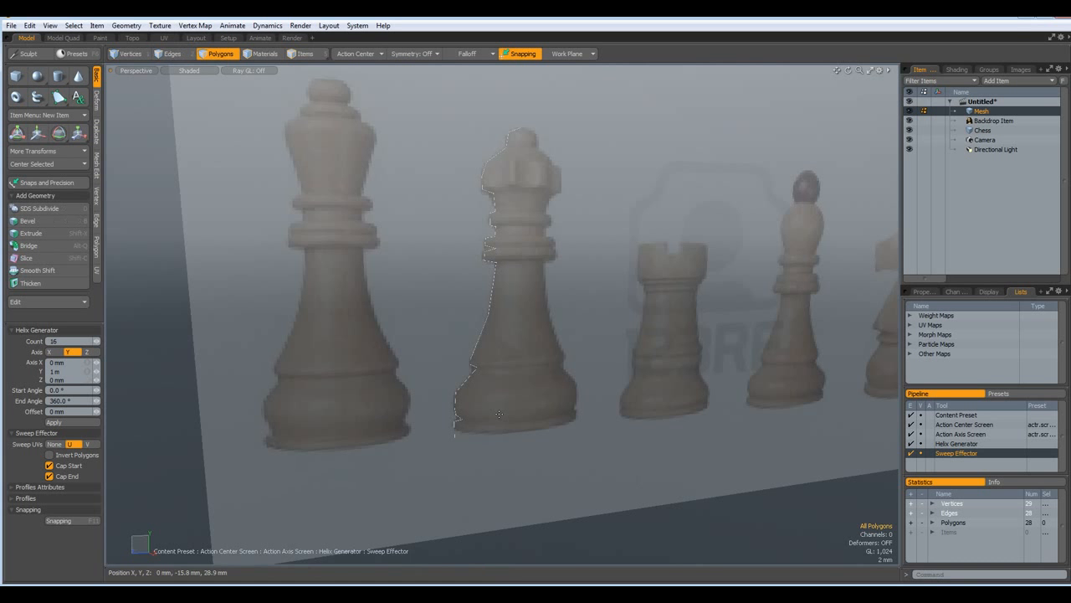
pyautogui.press('KP_3')
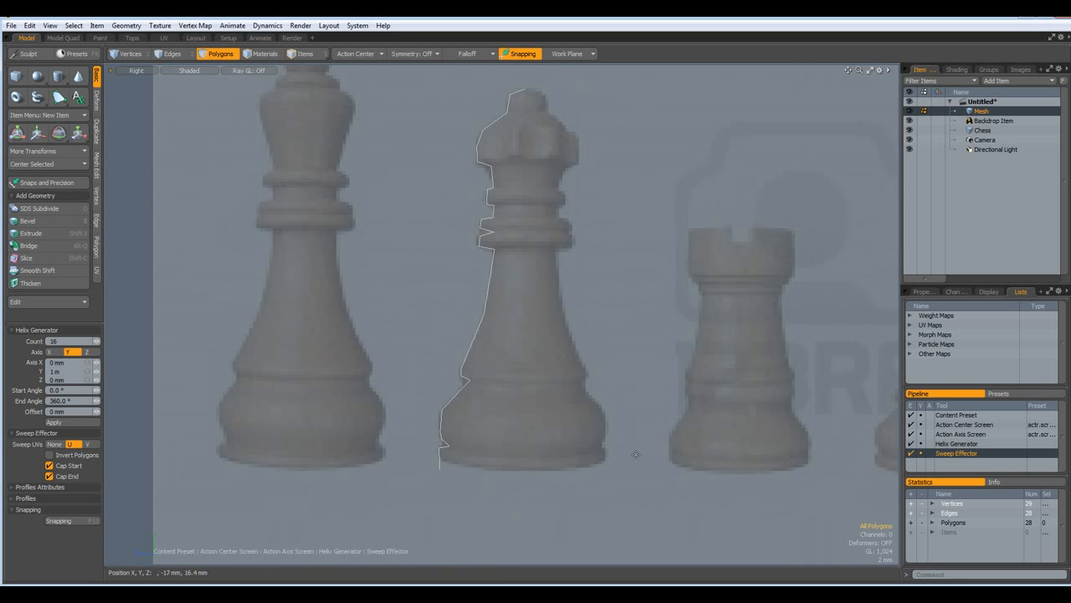
pyautogui.press('alt')
pyautogui.keyDown('alt'); pyautogui.moveTo(689, 469); pyautogui.dragTo(647, 518); pyautogui.keyUp('alt')
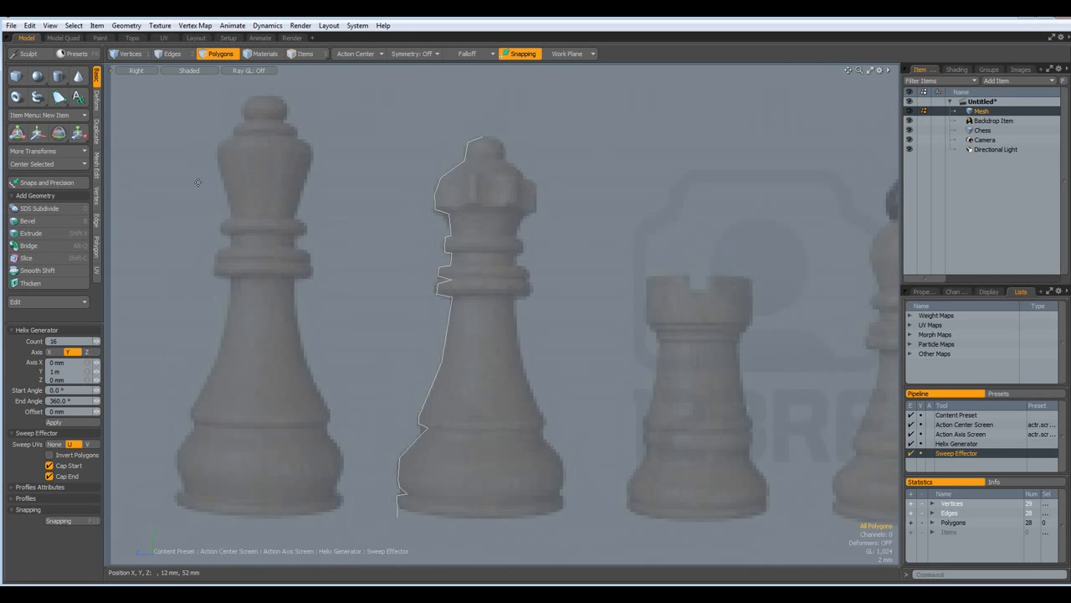
# Step: Radially sweep the queen's profile around Y with a count of 16, using the Screen action center and the profile's top point as center
pyautogui.click(97, 134)
pyautogui.click(55, 75)
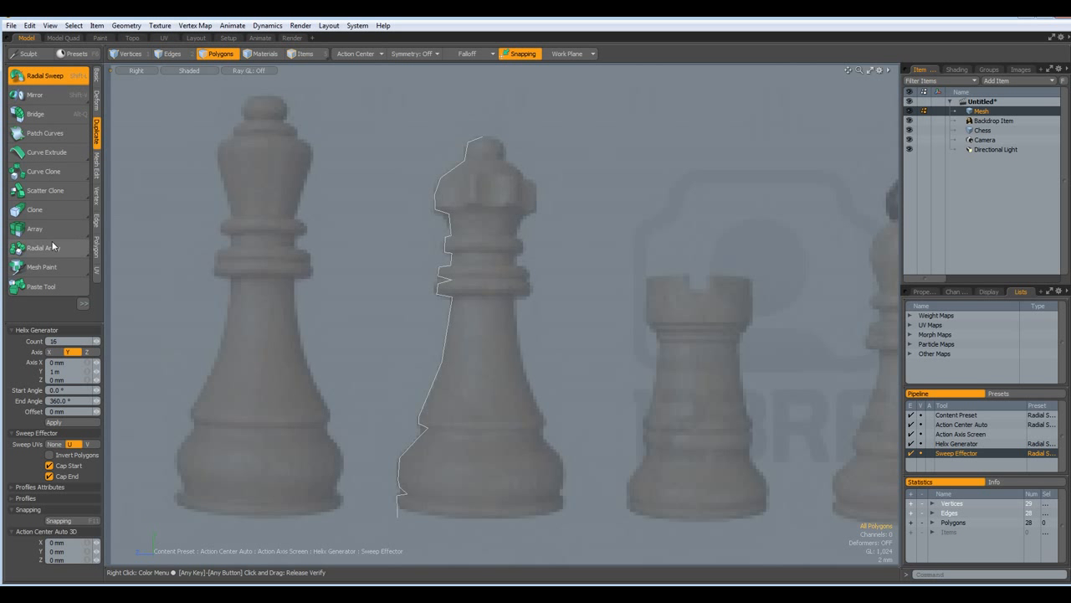
pyautogui.click(338, 55)
pyautogui.click(335, 56)
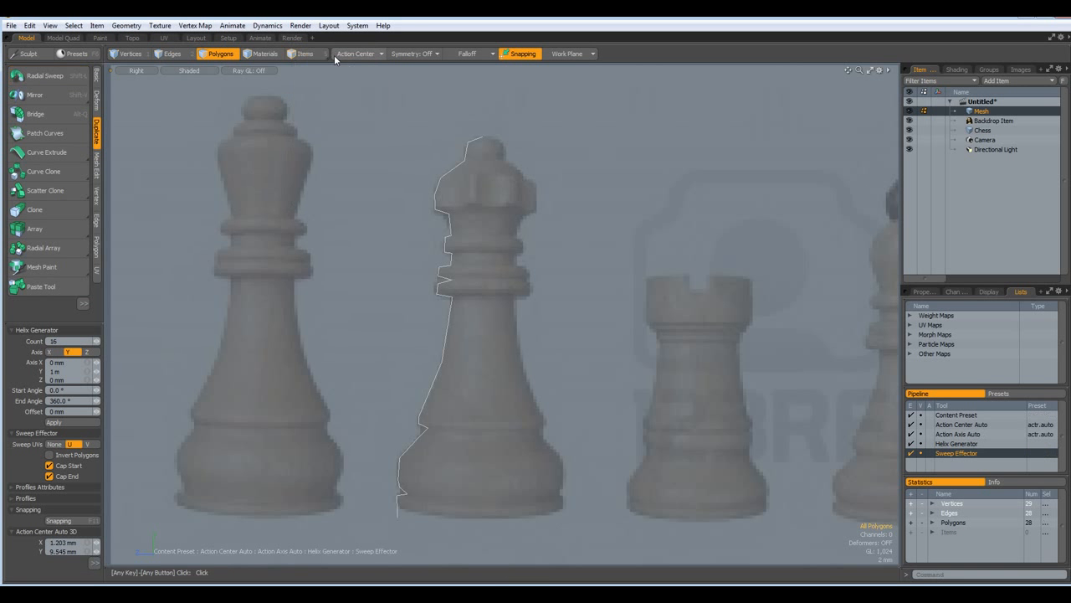
pyautogui.click(347, 52)
pyautogui.click(335, 97)
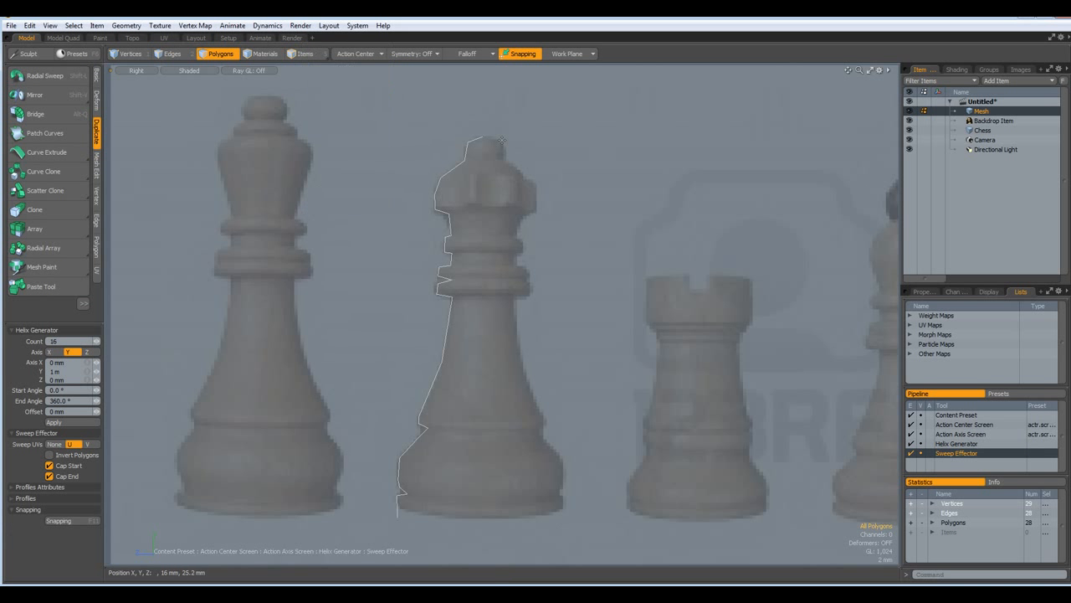
pyautogui.scroll(5, 490, 130)
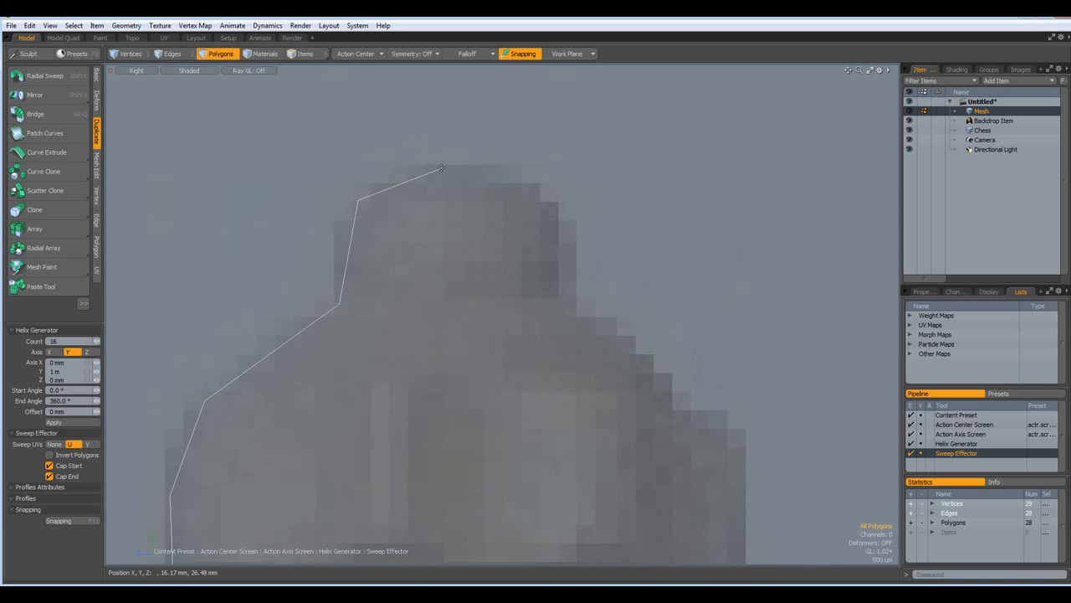
pyautogui.click(441, 169)
pyautogui.scroll(-5, 463, 152)
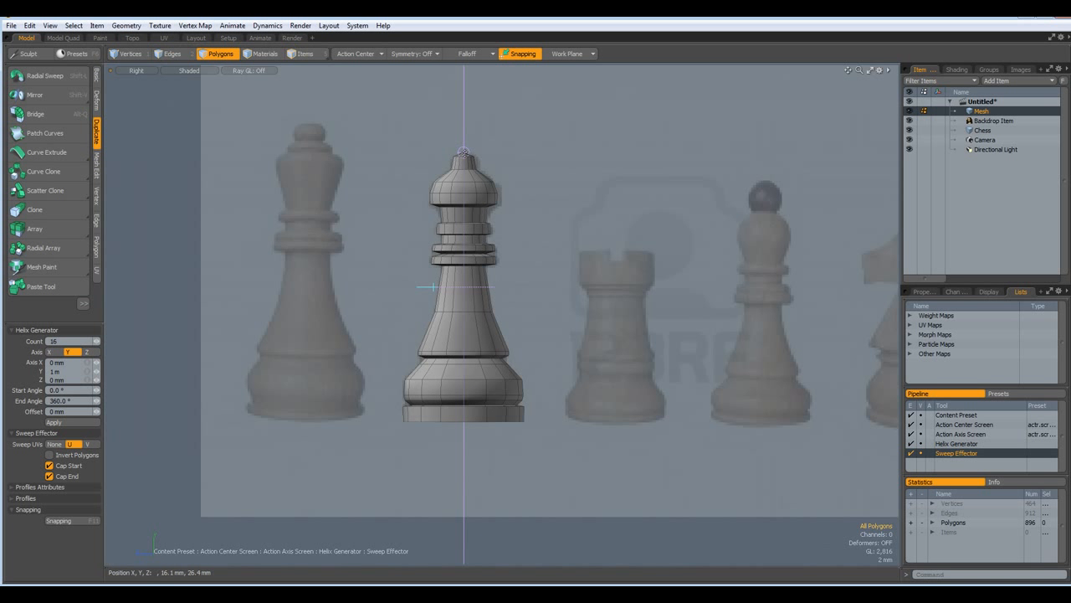
pyautogui.press('space')
pyautogui.press('space')
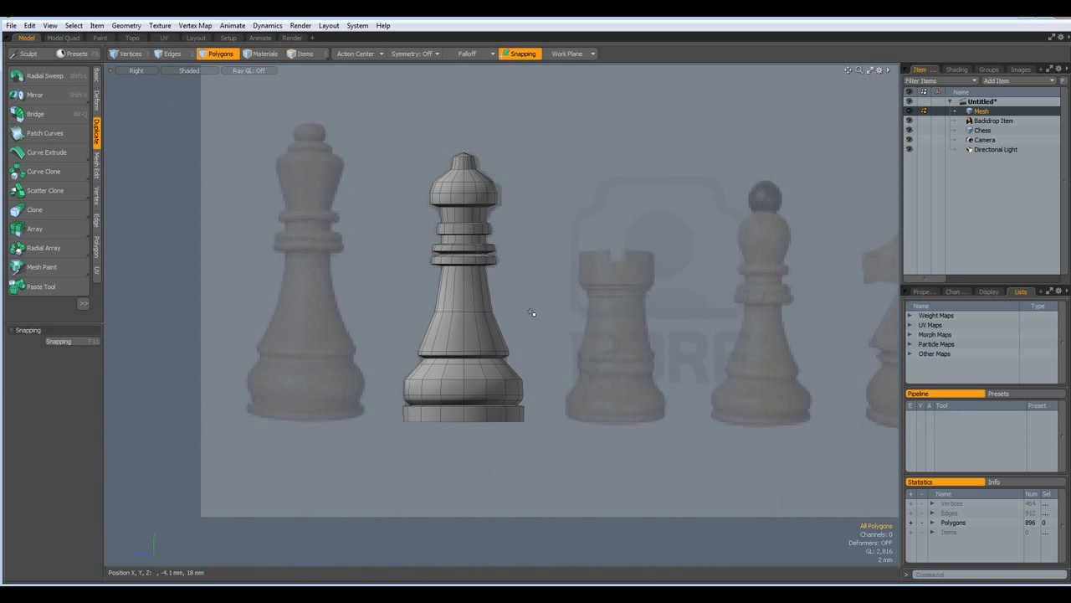
# Step: Examine the swept queen from base to crown and compare its mesh with and without subdivision smoothing
pyautogui.scroll(3, 471, 327)
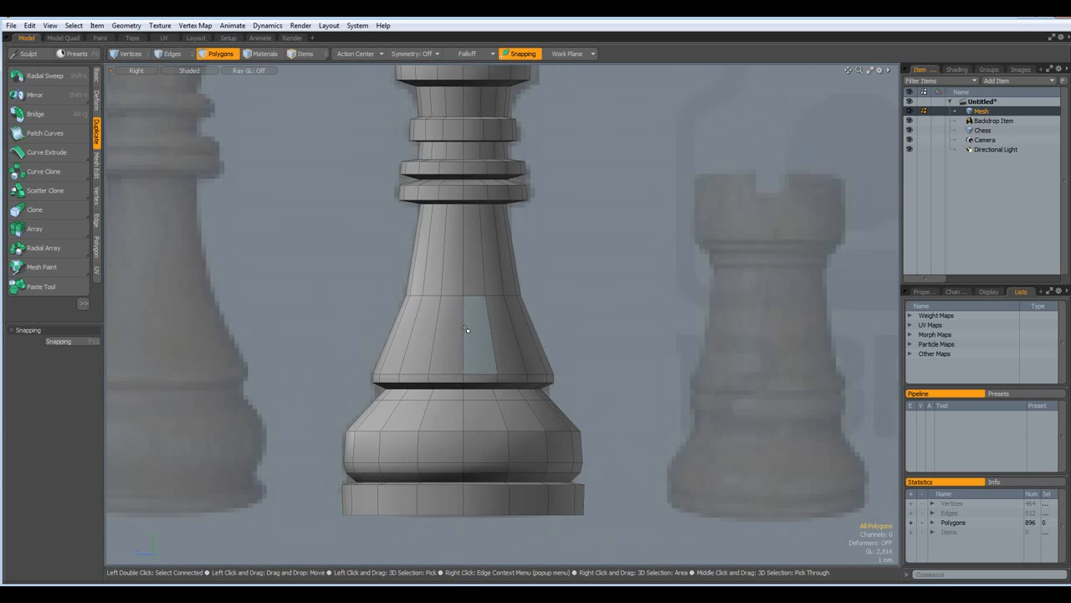
pyautogui.scroll(-1, 471, 327)
pyautogui.keyDown('alt'); pyautogui.keyDown('shift'); pyautogui.moveTo(451, 285); pyautogui.dragTo(444, 335); pyautogui.keyUp('shift'); pyautogui.keyUp('alt')
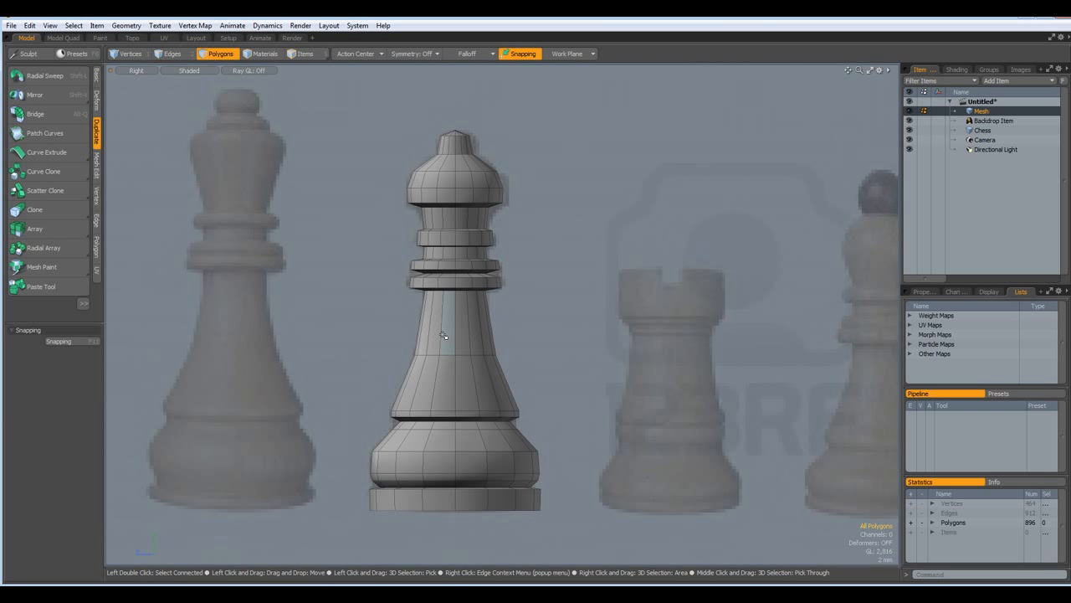
pyautogui.press('Tab')
pyautogui.press('Tab')
pyautogui.press('Tab')
pyautogui.press('Tab')
pyautogui.press('Tab')
pyautogui.press('Tab')
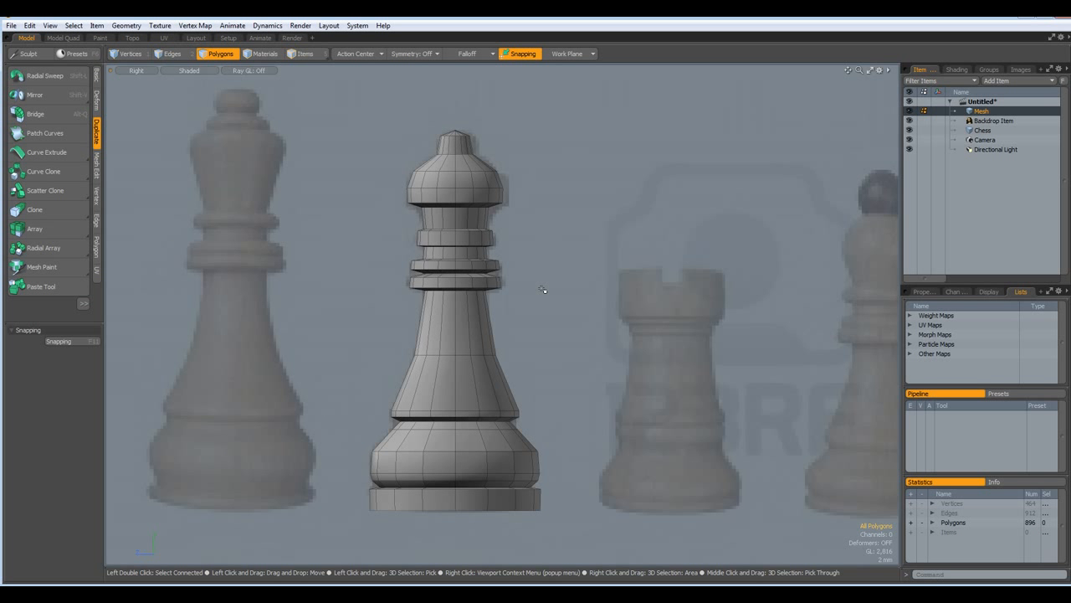
# Step: Try to remove the queen's duplicate polygons using Unify Polygons with Force unify enabled
pyautogui.click(97, 247)
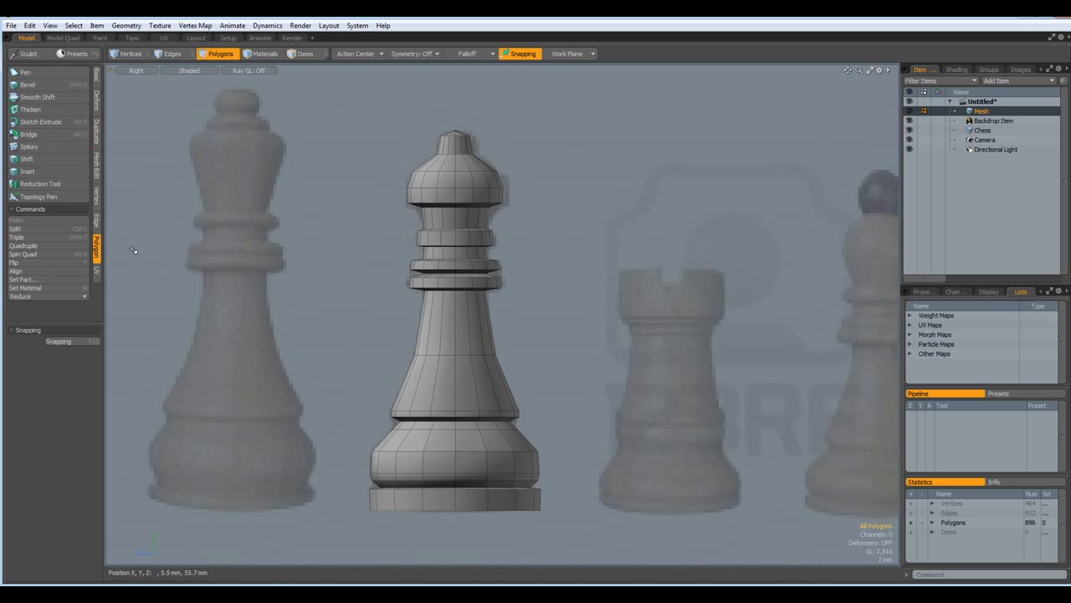
pyautogui.click(38, 296)
pyautogui.click(38, 317)
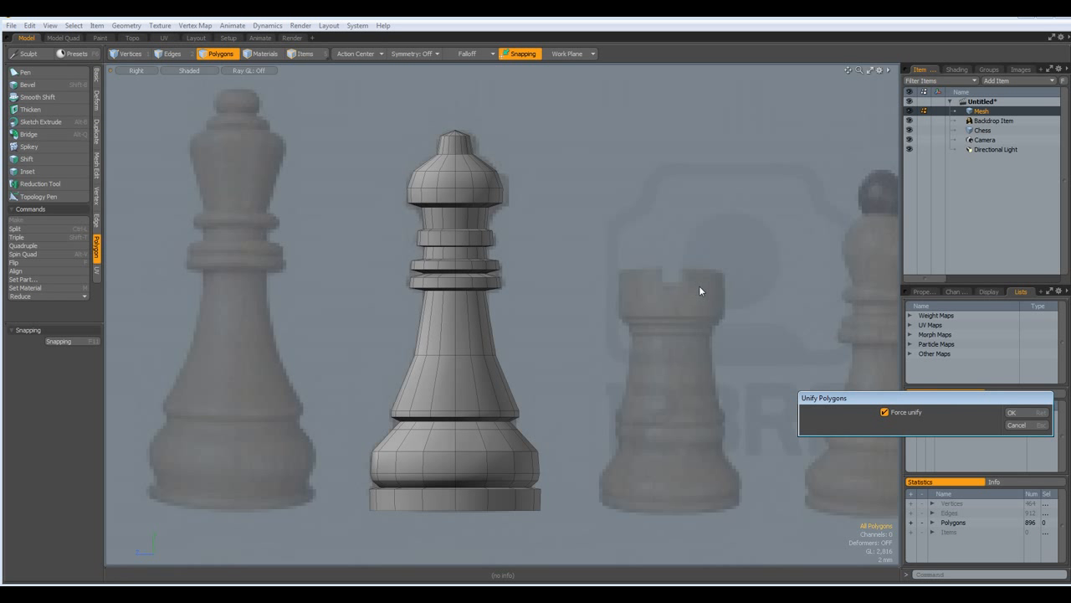
pyautogui.press('Return')
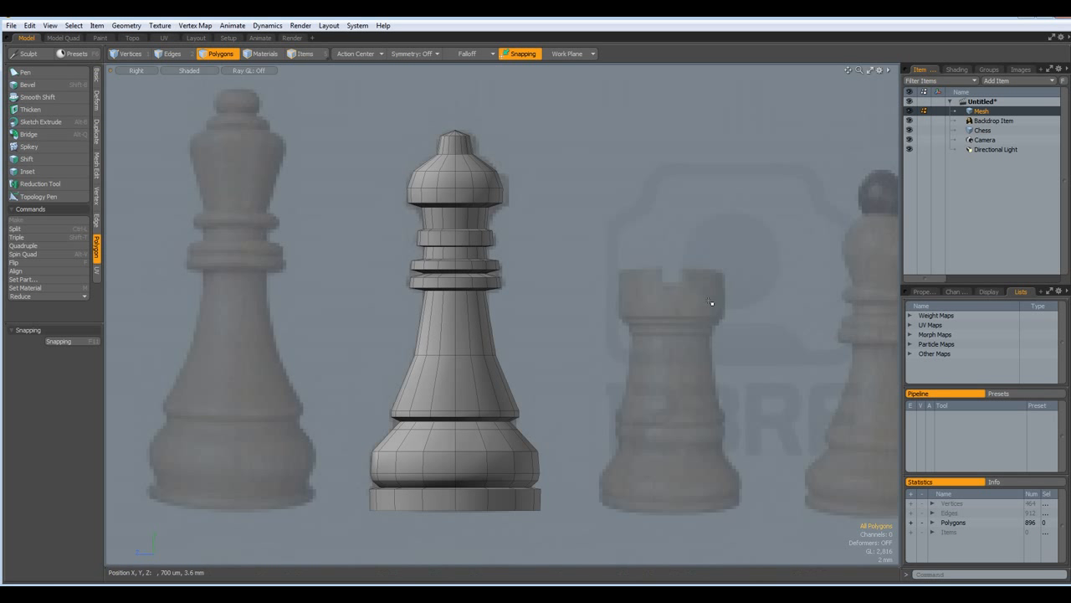
# Step: Run Mesh Cleanup on the queen with all options enabled, including Unify Polygons and Force Unify
pyautogui.click(97, 170)
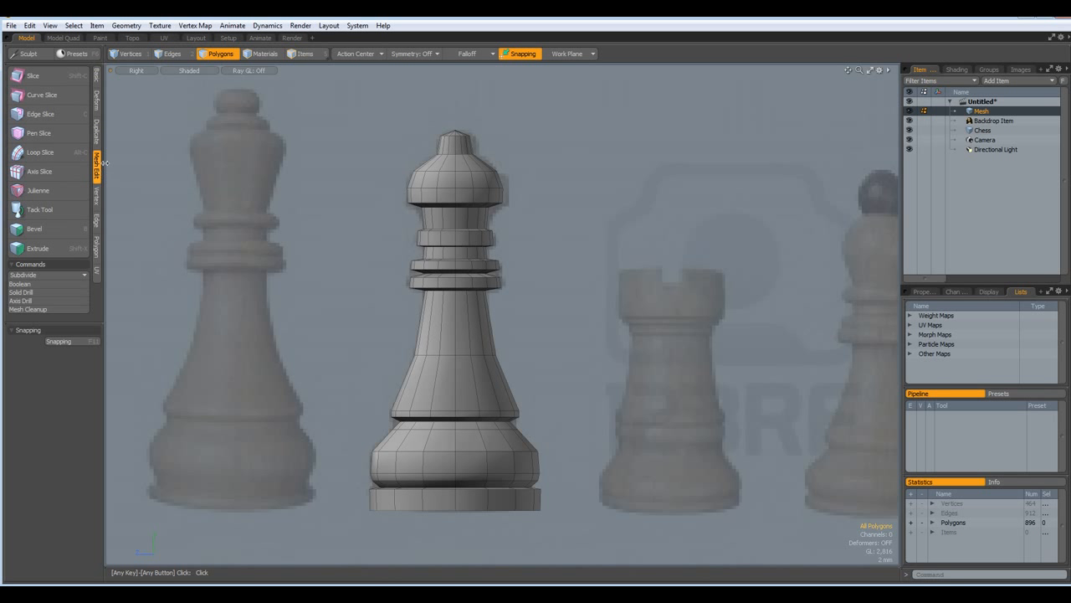
pyautogui.click(47, 309)
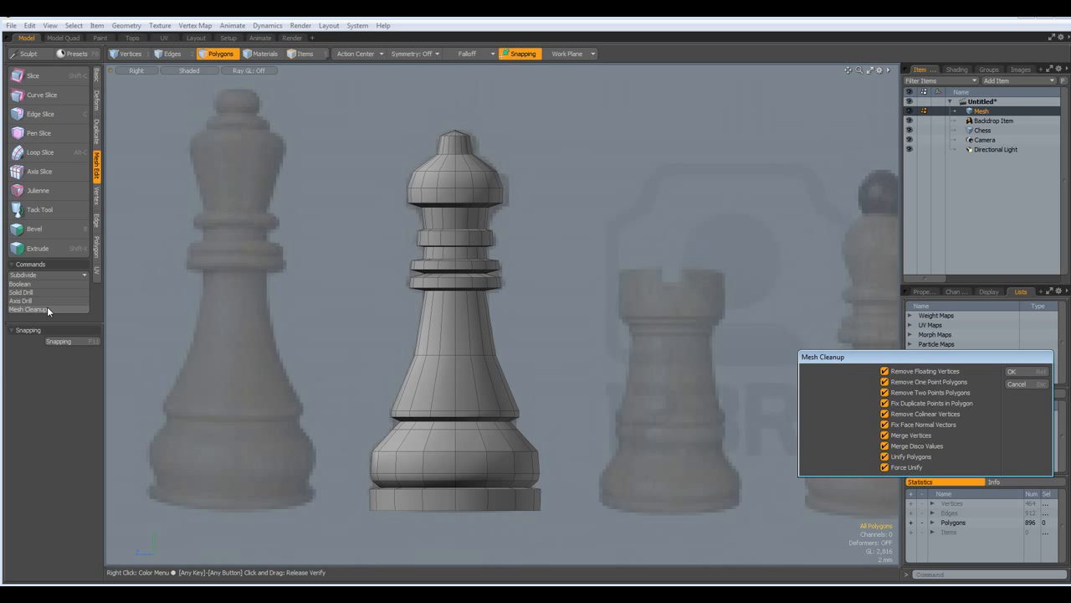
pyautogui.press('Return')
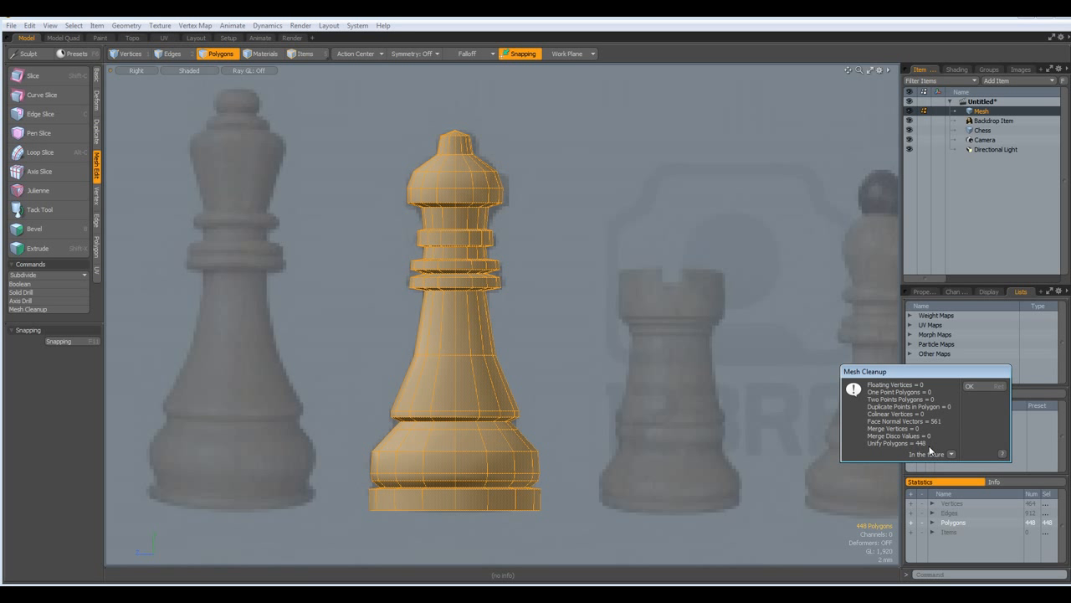
pyautogui.click(973, 386)
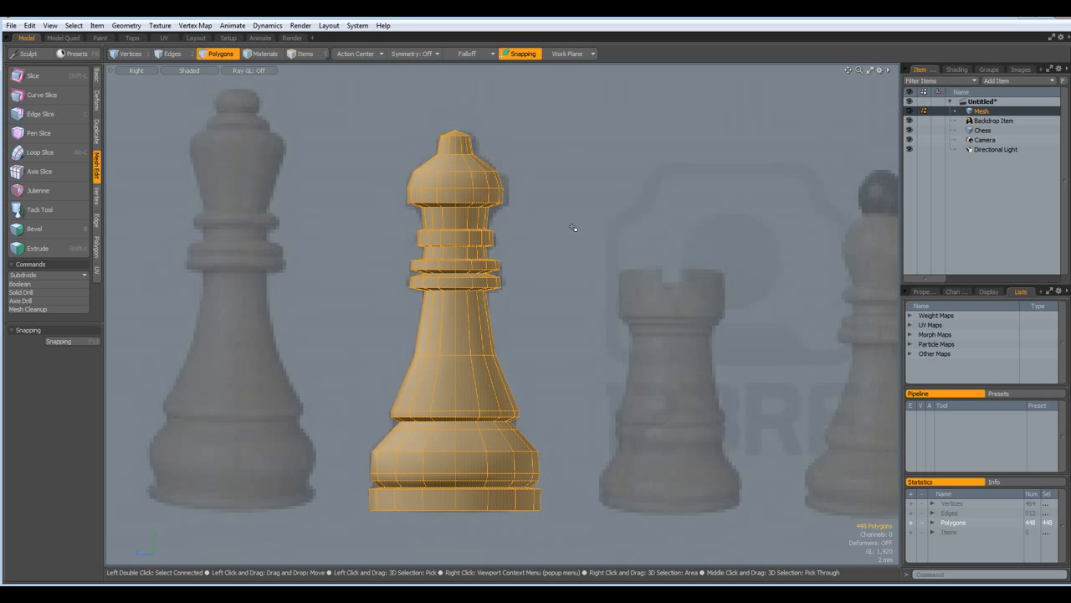
# Step: Hide the backdrop item, check the queen's subdivision smoothing and focus on the crown
pyautogui.click(910, 121)
pyautogui.press('Tab')
pyautogui.press('Tab')
pyautogui.scroll(4, 452, 179)
pyautogui.keyDown('alt'); pyautogui.moveTo(456, 180); pyautogui.dragTo(568, 277); pyautogui.keyUp('alt')
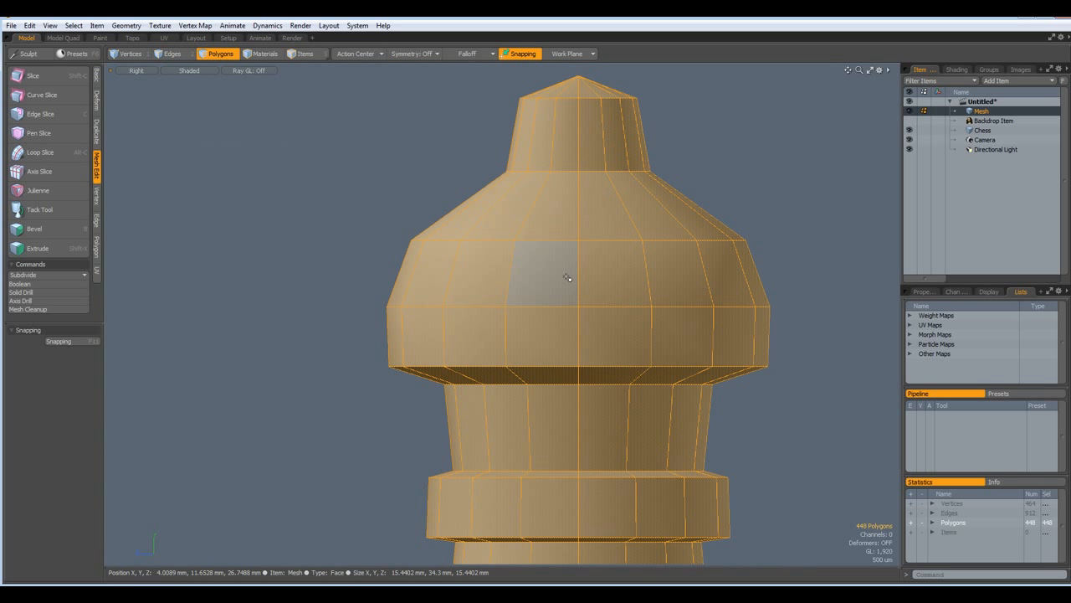
# Step: Select every other polygon around the crown in its two side rings and the underside ring beneath them, and delete them
pyautogui.click(617, 278)
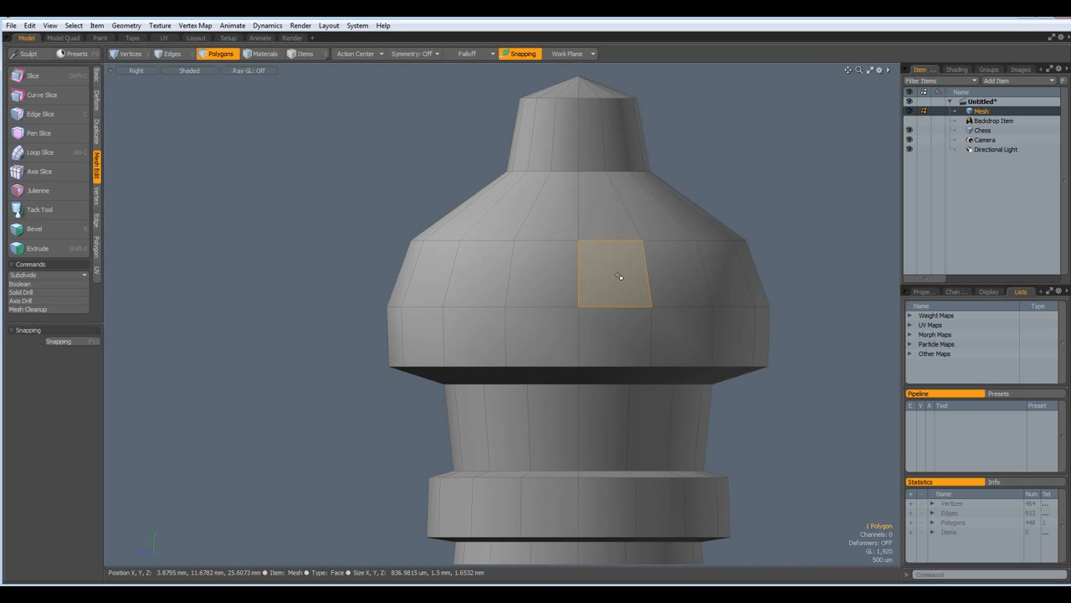
pyautogui.click(728, 275)
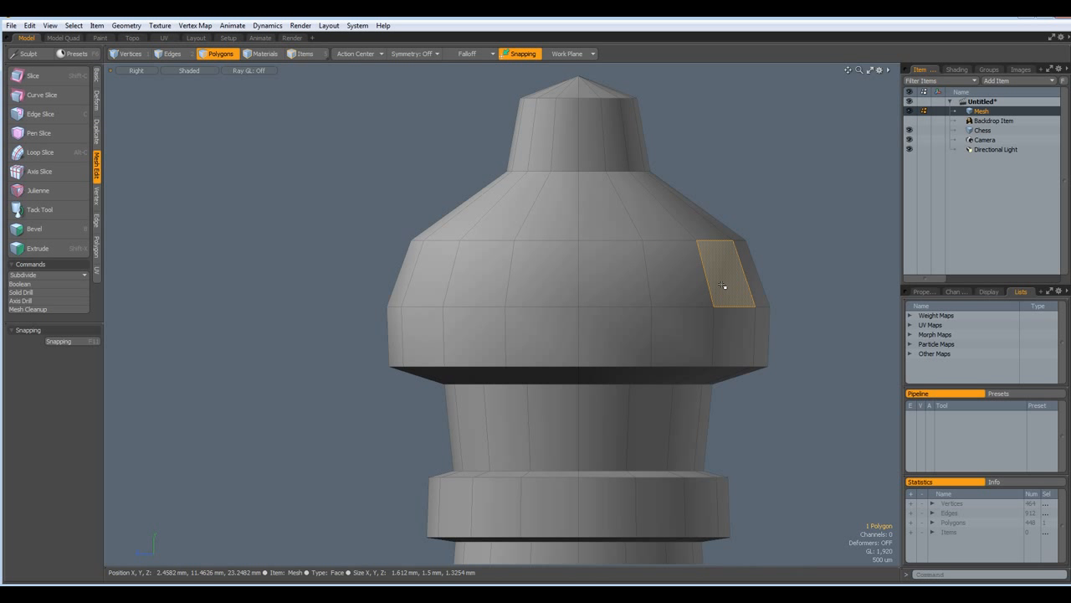
pyautogui.keyDown('shift'); pyautogui.click(635, 273); pyautogui.keyUp('shift')
pyautogui.press('l')
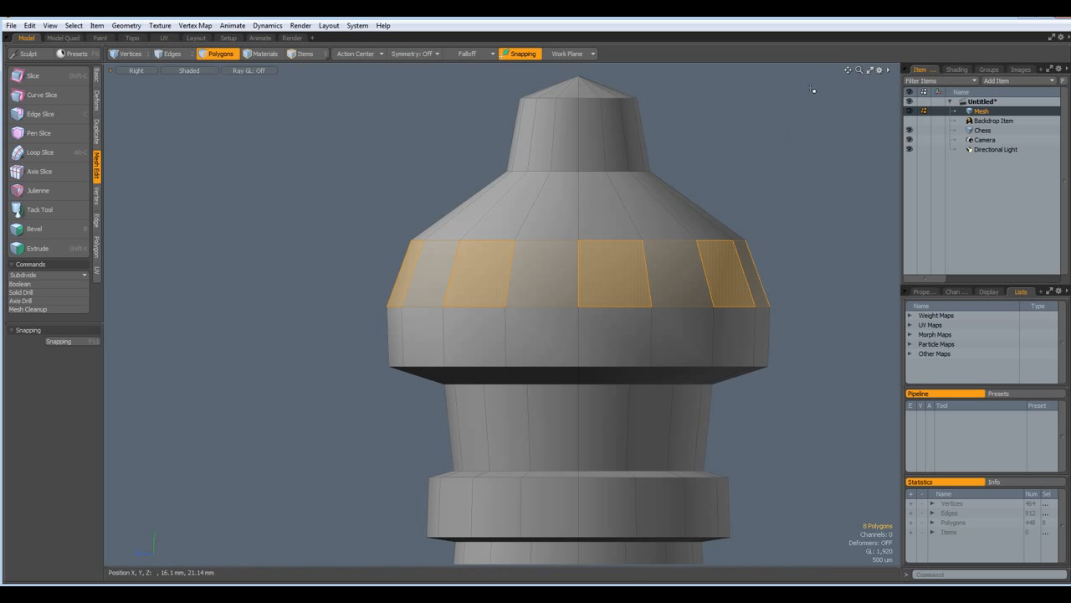
pyautogui.keyDown('shift'); pyautogui.click(729, 335); pyautogui.keyUp('shift')
pyautogui.keyDown('shift'); pyautogui.click(625, 340); pyautogui.keyUp('shift')
pyautogui.press('Up')
pyautogui.press('Up')
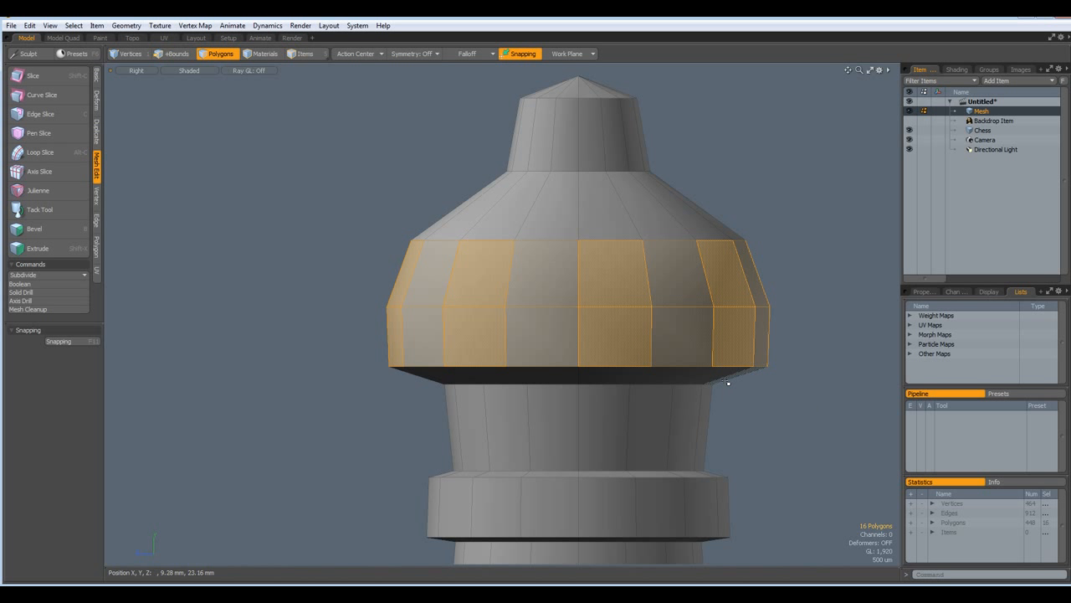
pyautogui.keyDown('shift'); pyautogui.click(722, 374); pyautogui.keyUp('shift')
pyautogui.keyDown('shift'); pyautogui.click(624, 378); pyautogui.keyUp('shift')
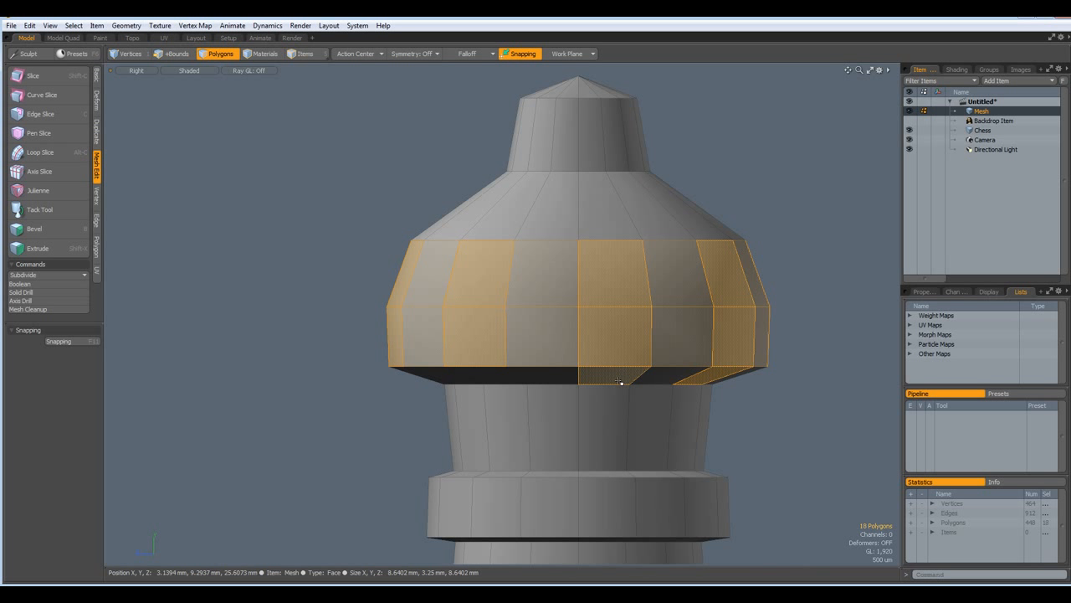
pyautogui.press('Up')
pyautogui.press('Up')
pyautogui.press('Up')
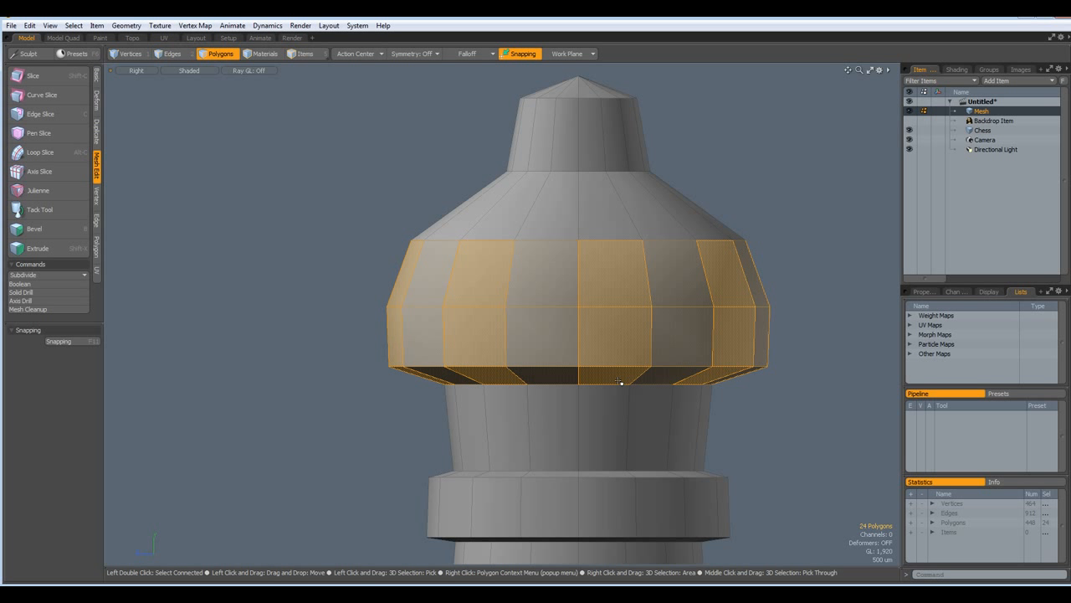
pyautogui.press('Delete')
# Step: Isolate the queen's head in the Front view by selecting it down through the neck and hiding all other polygons
pyautogui.press('KP_Decimal')
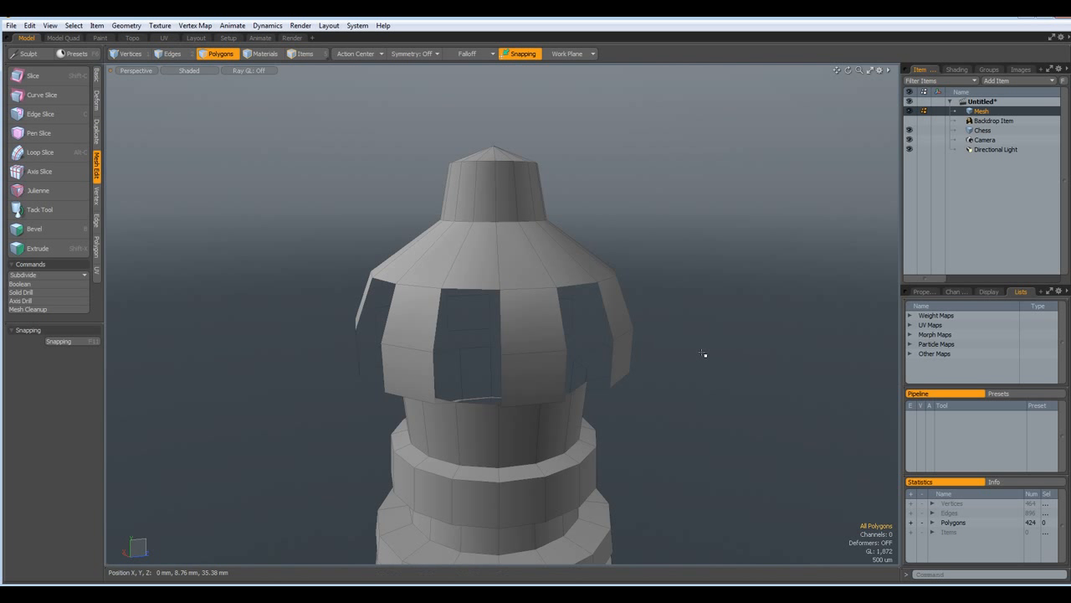
pyautogui.press('KP_1')
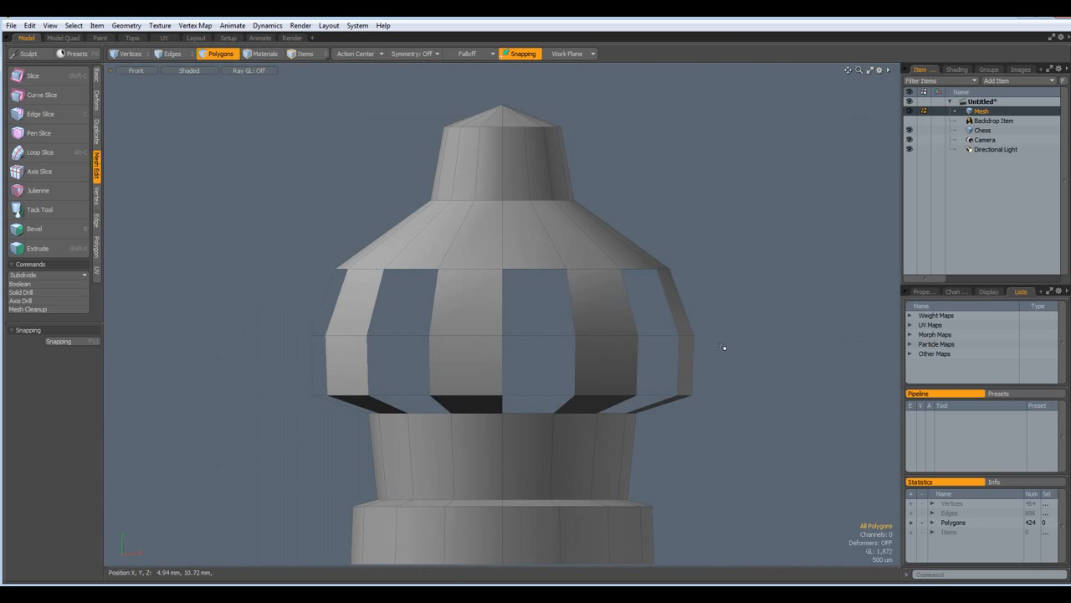
pyautogui.scroll(-2, 721, 348)
pyautogui.moveTo(384, 145); pyautogui.dragTo(832, 456)
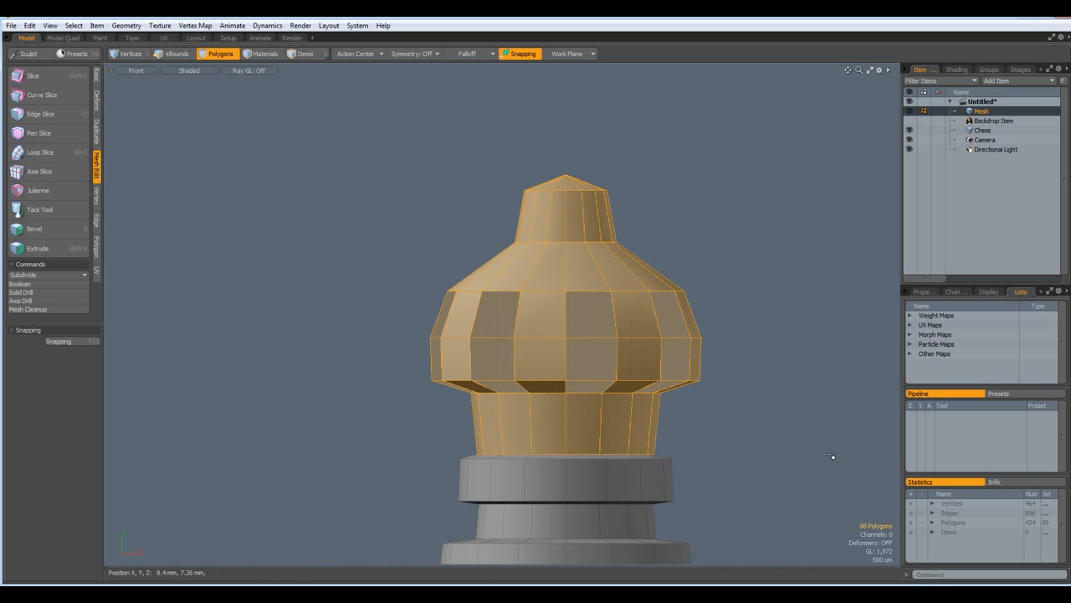
pyautogui.hotkey('shift', 'h')
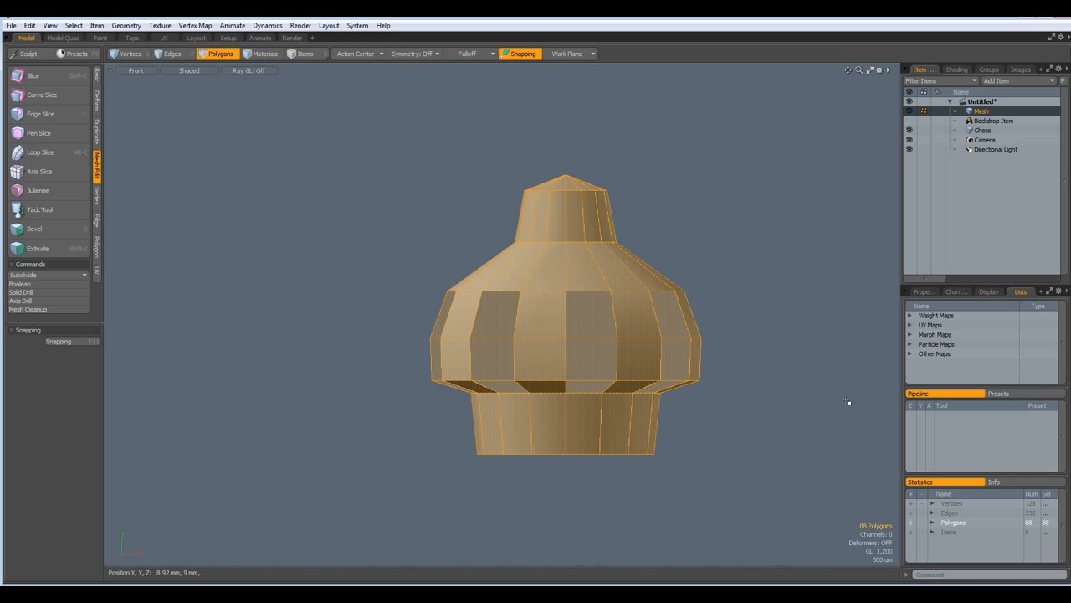
pyautogui.click(818, 364)
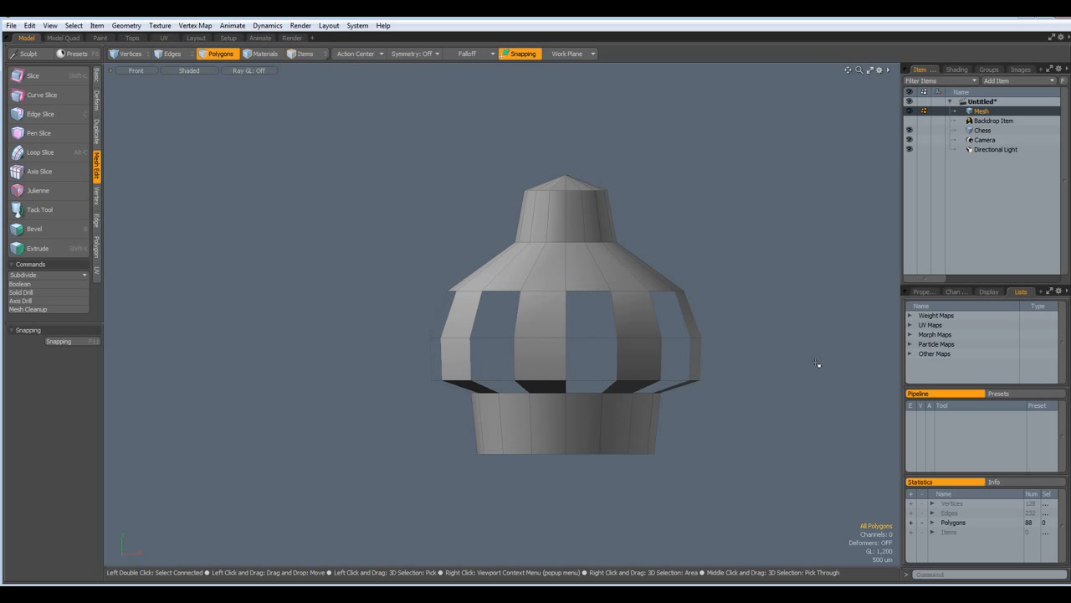
# Step: Examine the opened crown in Perspective from above and the side, with and without subdivision smoothing
pyautogui.hotkey('ctrl', 'space')
pyautogui.click(841, 341)
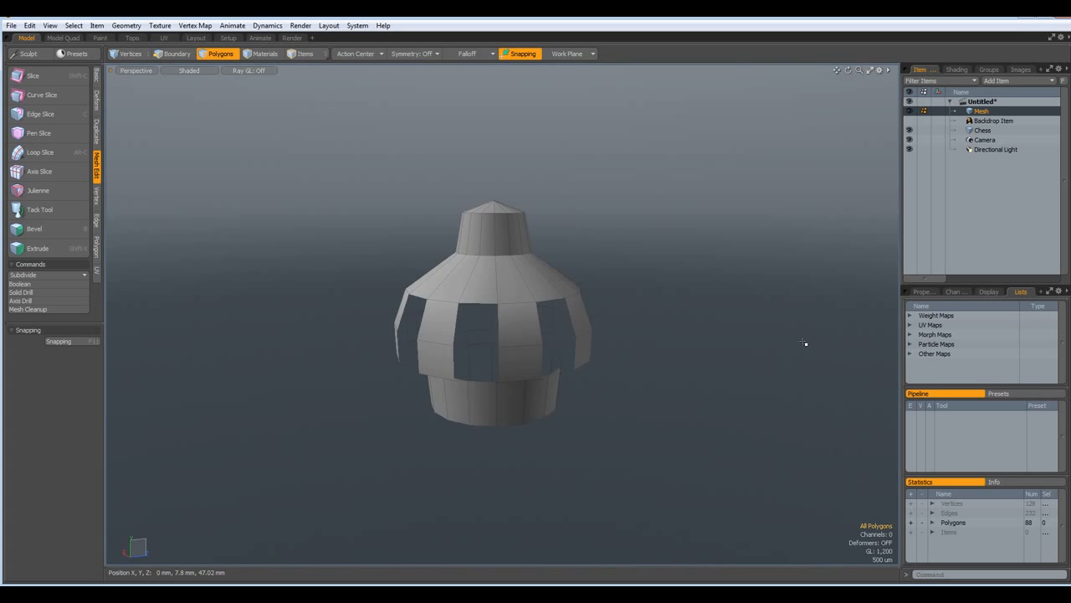
pyautogui.keyDown('alt'); pyautogui.moveTo(680, 285); pyautogui.dragTo(678, 449); pyautogui.keyUp('alt')
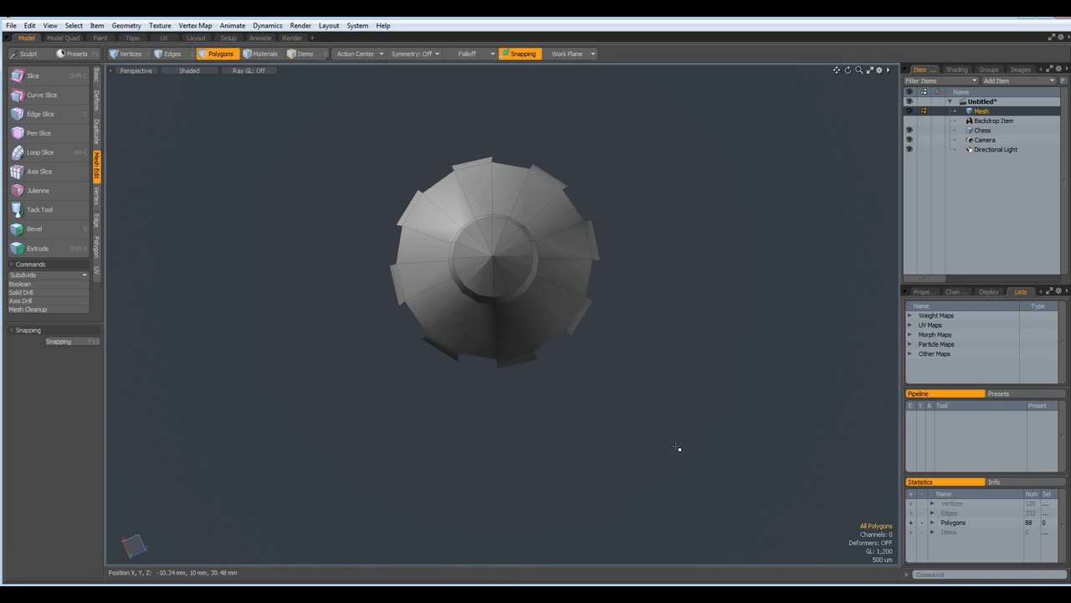
pyautogui.press('Tab')
pyautogui.keyDown('alt'); pyautogui.moveTo(491, 402); pyautogui.dragTo(414, 305); pyautogui.keyUp('alt')
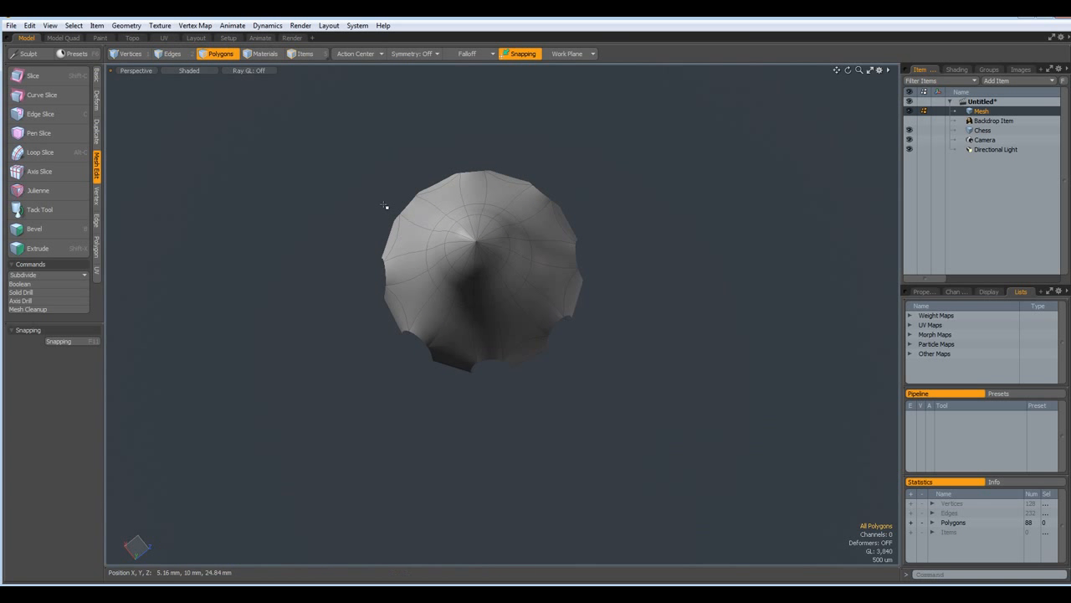
pyautogui.keyDown('alt'); pyautogui.moveTo(449, 340); pyautogui.dragTo(495, 402); pyautogui.keyUp('alt')
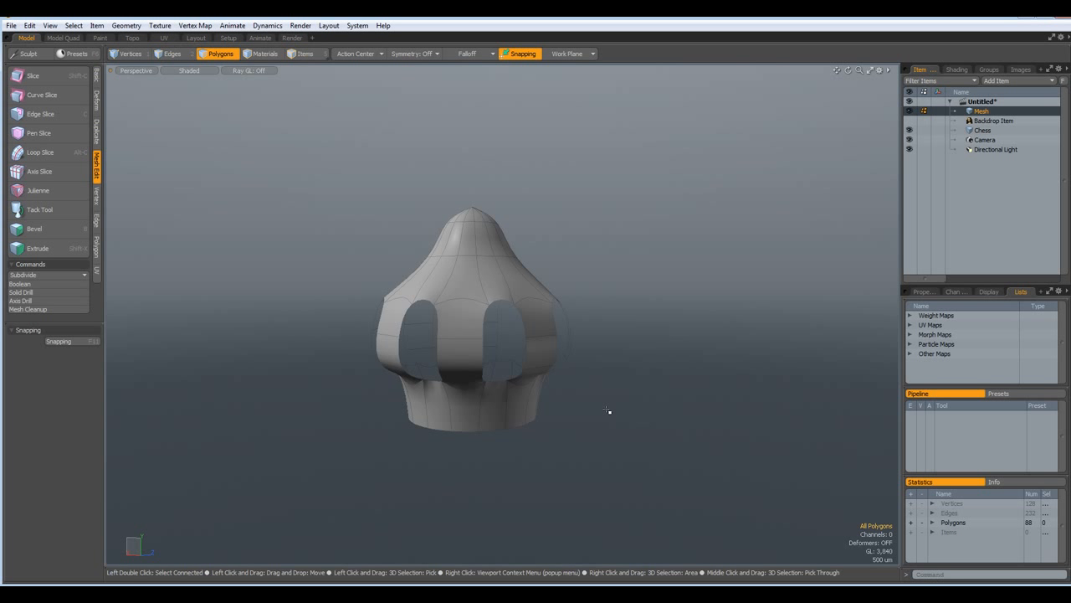
pyautogui.press('Tab')
# Step: Bridge the lower rim edge to the matching upper rim edge across the first crown openings to form recessed walls
pyautogui.scroll(5, 505, 385)
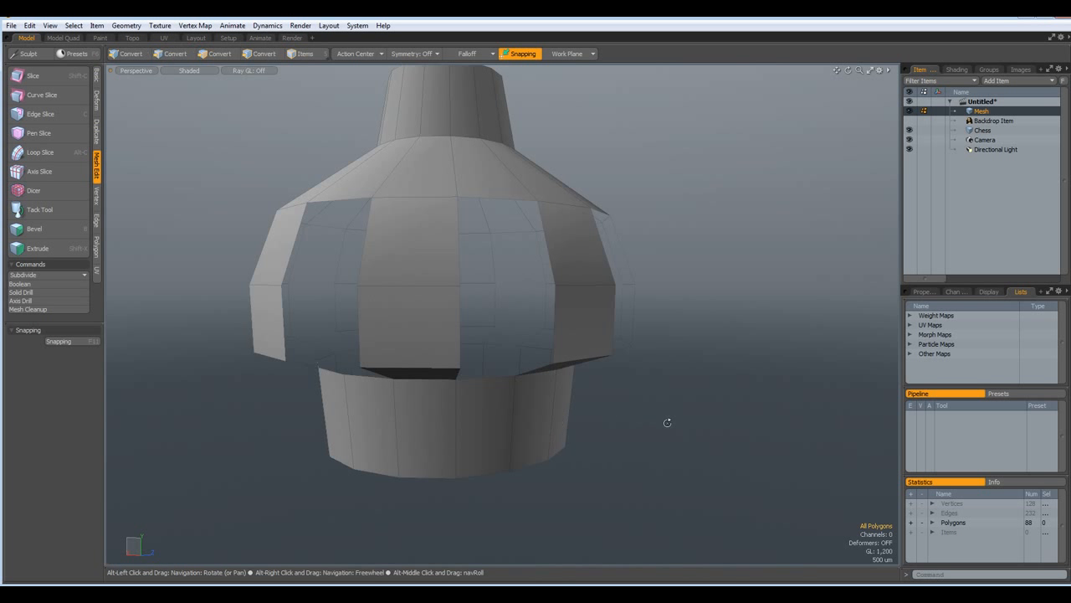
pyautogui.keyDown('alt'); pyautogui.moveTo(640, 433); pyautogui.dragTo(642, 436); pyautogui.keyUp('alt')
pyautogui.press('2')
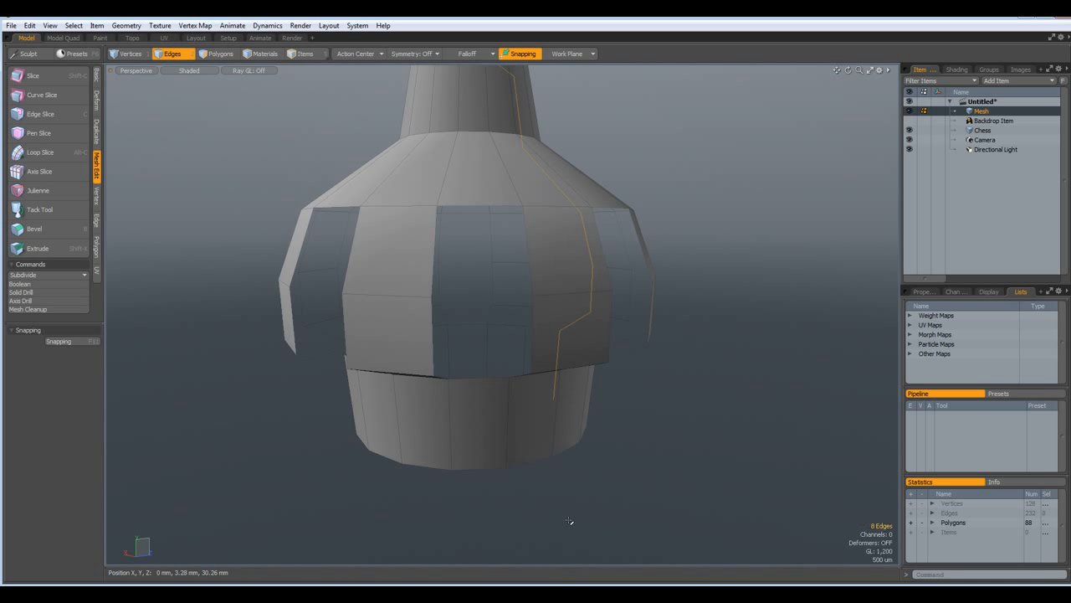
pyautogui.click(477, 385)
pyautogui.keyDown('alt'); pyautogui.moveTo(514, 438); pyautogui.dragTo(511, 268); pyautogui.keyUp('alt')
pyautogui.keyDown('shift'); pyautogui.click(491, 240); pyautogui.keyUp('shift')
pyautogui.press('p')
pyautogui.keyDown('alt'); pyautogui.moveTo(870, 443); pyautogui.dragTo(603, 402); pyautogui.keyUp('alt')
pyautogui.keyDown('shift'); pyautogui.click(581, 389); pyautogui.keyUp('shift')
pyautogui.keyDown('shift'); pyautogui.click(588, 252); pyautogui.keyUp('shift')
pyautogui.press('p')
pyautogui.keyDown('alt'); pyautogui.moveTo(827, 375); pyautogui.dragTo(679, 380); pyautogui.keyUp('alt')
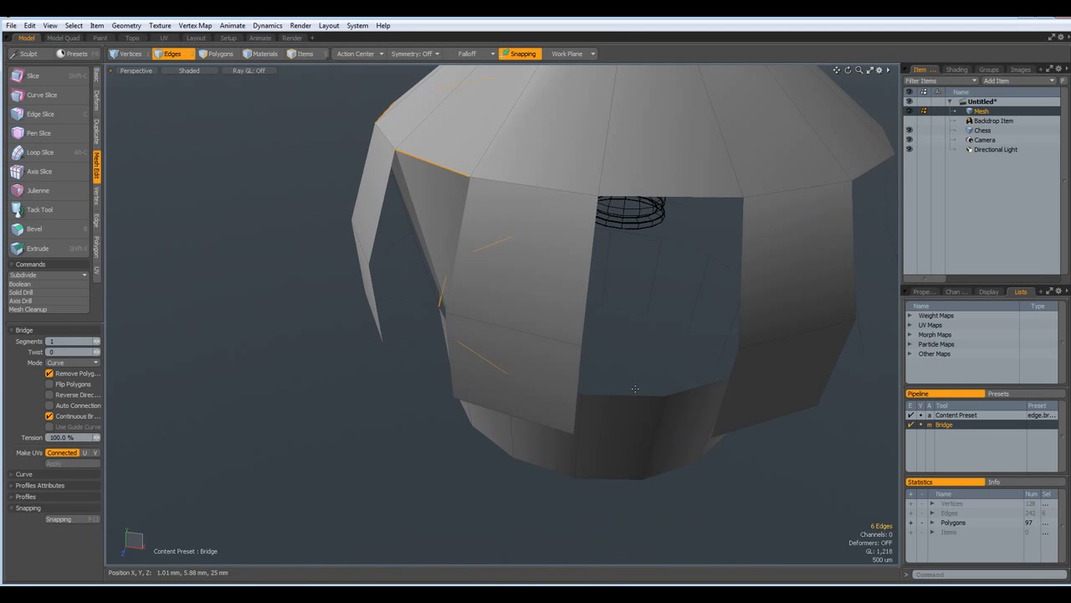
pyautogui.press('space')
# Step: Continue around the crown, bridging the lower and upper rim edges of each remaining opening separately with one recessed polygon
pyautogui.click(633, 397)
pyautogui.keyDown('shift'); pyautogui.click(687, 199); pyautogui.keyUp('shift')
pyautogui.click(712, 204)
pyautogui.keyDown('shift'); pyautogui.click(633, 400); pyautogui.keyUp('shift')
pyautogui.press('p')
pyautogui.press('space')
pyautogui.keyDown('alt'); pyautogui.moveTo(630, 400); pyautogui.dragTo(667, 456); pyautogui.keyUp('alt')
pyautogui.click(585, 457)
pyautogui.keyDown('shift'); pyautogui.click(579, 245); pyautogui.keyUp('shift')
pyautogui.press('p')
pyautogui.press('space')
pyautogui.keyDown('alt'); pyautogui.moveTo(791, 323); pyautogui.dragTo(595, 393); pyautogui.keyUp('alt')
pyautogui.click(523, 481)
pyautogui.keyDown('shift'); pyautogui.click(516, 262); pyautogui.keyUp('shift')
pyautogui.press('p')
pyautogui.press('space')
# Step: Clear the edge selection and examine the recessed crown with and without subdivision smoothing
pyautogui.keyDown('alt'); pyautogui.moveTo(748, 356); pyautogui.dragTo(707, 322); pyautogui.keyUp('alt')
pyautogui.scroll(-5, 707, 322)
pyautogui.click(708, 322)
pyautogui.press('Tab')
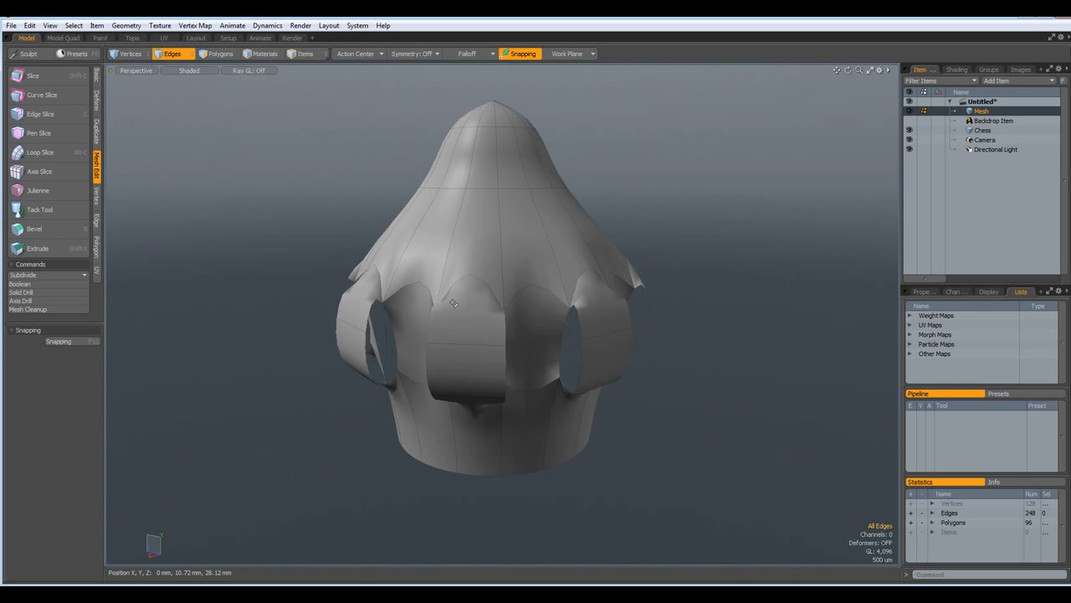
pyautogui.scroll(4, 453, 303)
pyautogui.press('Tab')
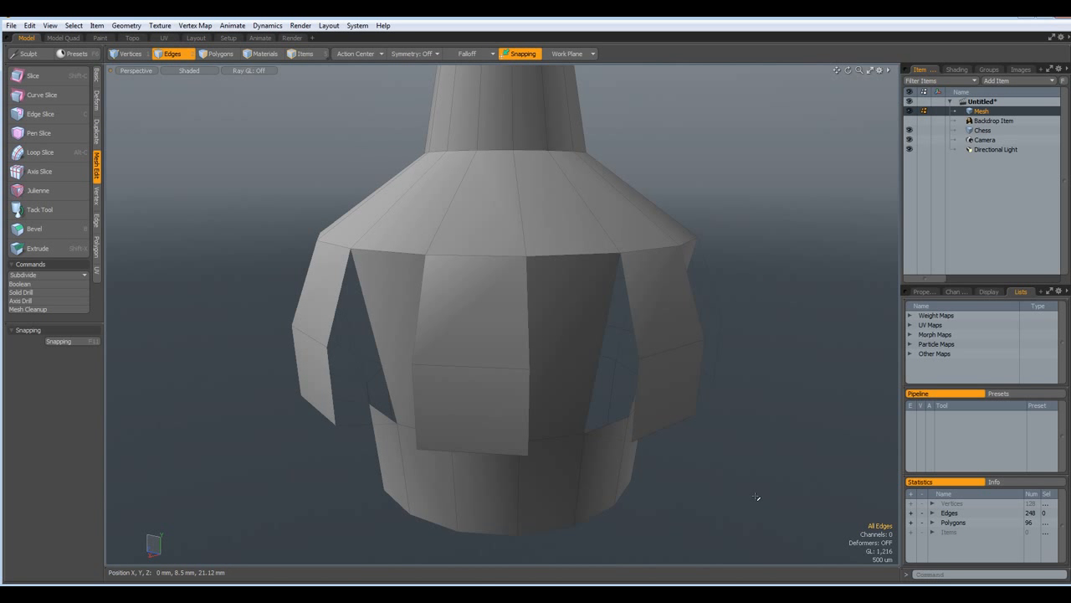
pyautogui.moveTo(749, 435)
pyautogui.keyDown('alt'); pyautogui.mouseDown()
pyautogui.moveTo(770, 478)
pyautogui.moveTo(762, 486)
pyautogui.moveTo(759, 444)
pyautogui.mouseUp(); pyautogui.keyUp('alt')
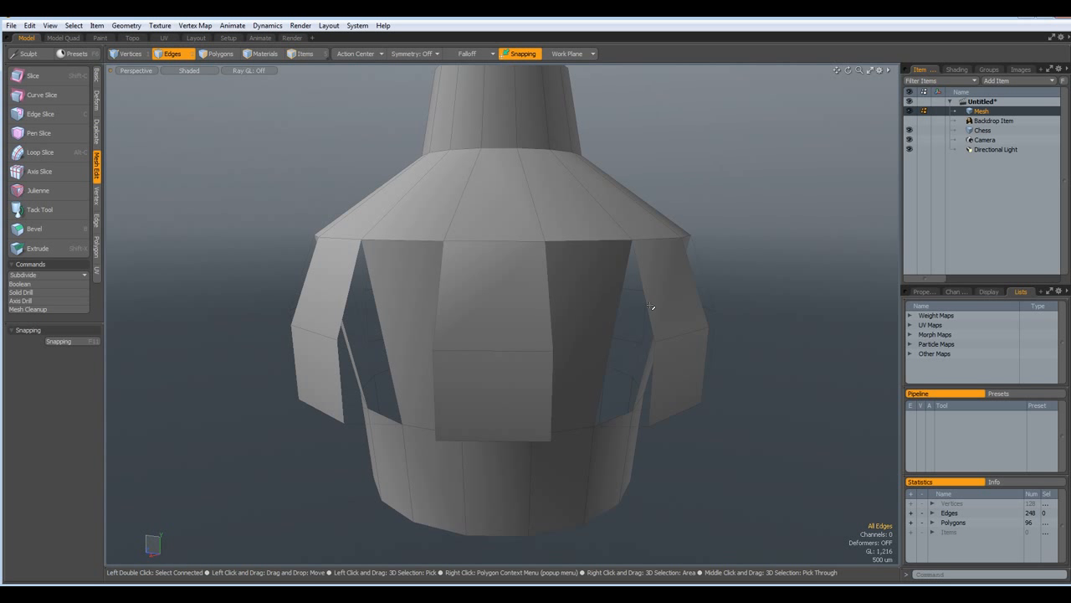
# Step: Select the border edges of the open gaps on both sides of the crown blocks and fill them with polygons
pyautogui.keyDown('alt'); pyautogui.moveTo(801, 363); pyautogui.dragTo(765, 366); pyautogui.keyUp('alt')
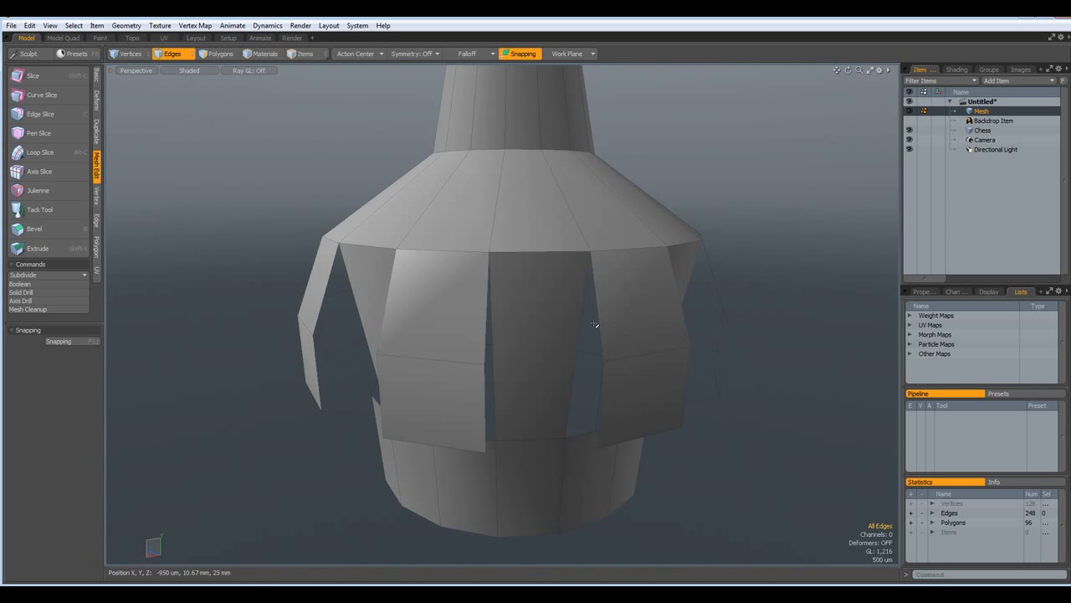
pyautogui.doubleClick(599, 326)
pyautogui.keyDown('alt'); pyautogui.moveTo(668, 366); pyautogui.dragTo(621, 369); pyautogui.keyUp('alt')
pyautogui.keyDown('shift'); pyautogui.doubleClick(711, 311); pyautogui.keyUp('shift')
pyautogui.keyDown('shift'); pyautogui.doubleClick(636, 320); pyautogui.keyUp('shift')
pyautogui.keyDown('alt'); pyautogui.moveTo(716, 343); pyautogui.dragTo(686, 344); pyautogui.keyUp('alt')
pyautogui.keyDown('shift'); pyautogui.doubleClick(677, 344); pyautogui.keyUp('shift')
pyautogui.keyDown('shift'); pyautogui.doubleClick(748, 306); pyautogui.keyUp('shift')
pyautogui.keyDown('alt'); pyautogui.moveTo(816, 304); pyautogui.dragTo(698, 355); pyautogui.keyUp('alt')
pyautogui.keyDown('shift'); pyautogui.doubleClick(718, 333); pyautogui.keyUp('shift')
pyautogui.keyDown('shift'); pyautogui.doubleClick(769, 306); pyautogui.keyUp('shift')
pyautogui.keyDown('shift'); pyautogui.doubleClick(665, 349); pyautogui.keyUp('shift')
pyautogui.keyDown('shift'); pyautogui.doubleClick(750, 339); pyautogui.keyUp('shift')
pyautogui.keyDown('shift'); pyautogui.doubleClick(610, 355); pyautogui.keyUp('shift')
pyautogui.keyDown('shift'); pyautogui.doubleClick(695, 351); pyautogui.keyUp('shift')
pyautogui.keyDown('shift'); pyautogui.doubleClick(617, 364); pyautogui.keyUp('shift')
pyautogui.keyDown('shift'); pyautogui.doubleClick(679, 347); pyautogui.keyUp('shift')
pyautogui.keyDown('alt'); pyautogui.moveTo(780, 342); pyautogui.dragTo(738, 291); pyautogui.keyUp('alt')
pyautogui.keyDown('shift'); pyautogui.doubleClick(636, 349); pyautogui.keyUp('shift')
pyautogui.keyDown('shift'); pyautogui.doubleClick(679, 342); pyautogui.keyUp('shift')
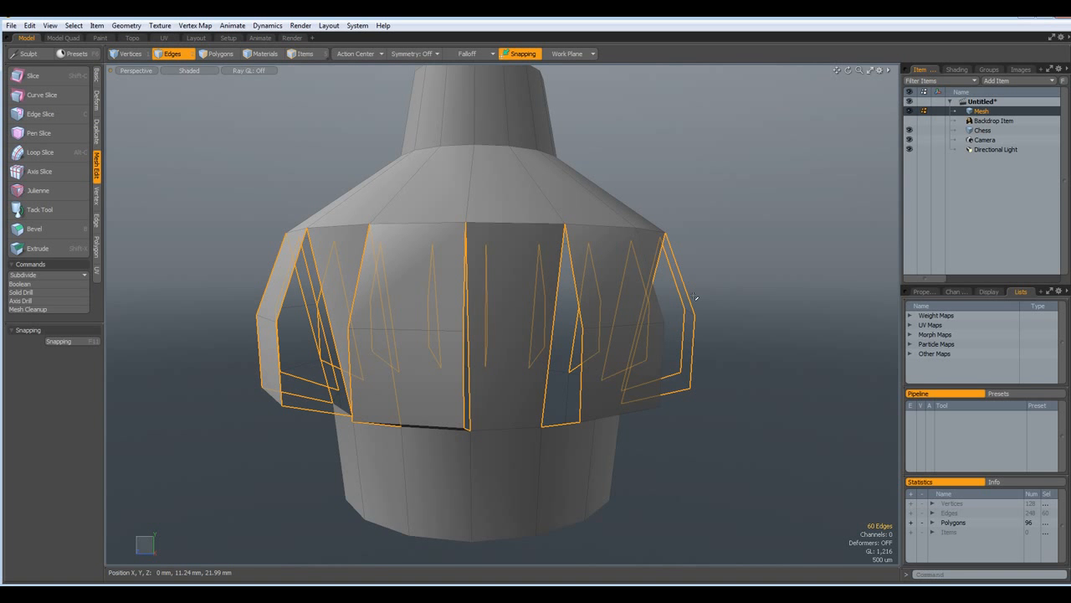
pyautogui.press('p')
pyautogui.keyDown('alt'); pyautogui.moveTo(762, 352); pyautogui.dragTo(756, 327); pyautogui.keyUp('alt')
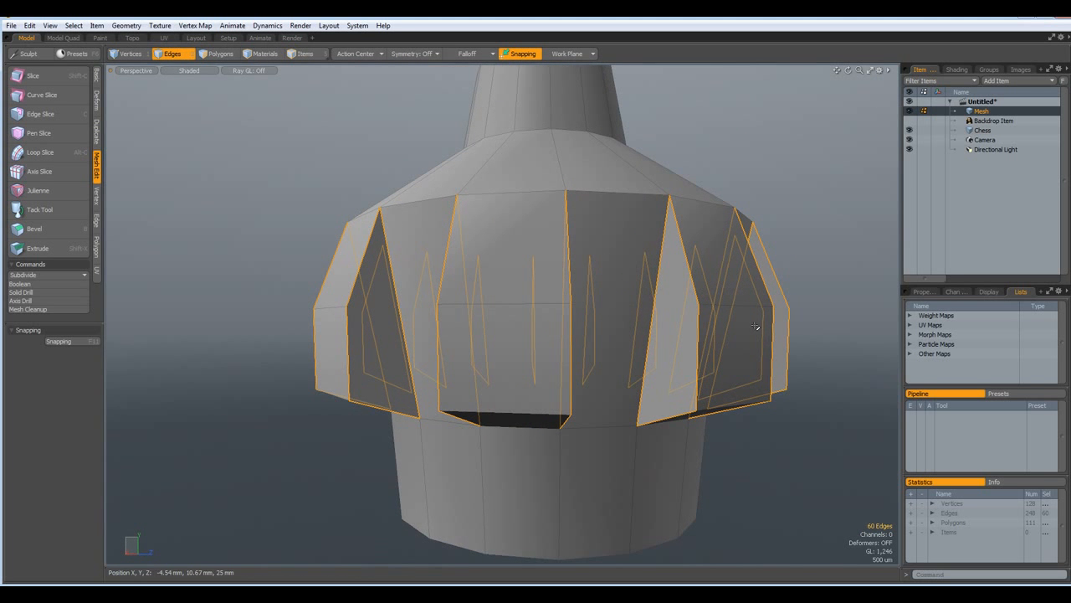
# Step: Check the crown with subdivision smoothing and fill the side gap that was left open on one block
pyautogui.click(836, 295)
pyautogui.press('Tab')
pyautogui.keyDown('alt'); pyautogui.moveTo(848, 311); pyautogui.dragTo(782, 311); pyautogui.keyUp('alt')
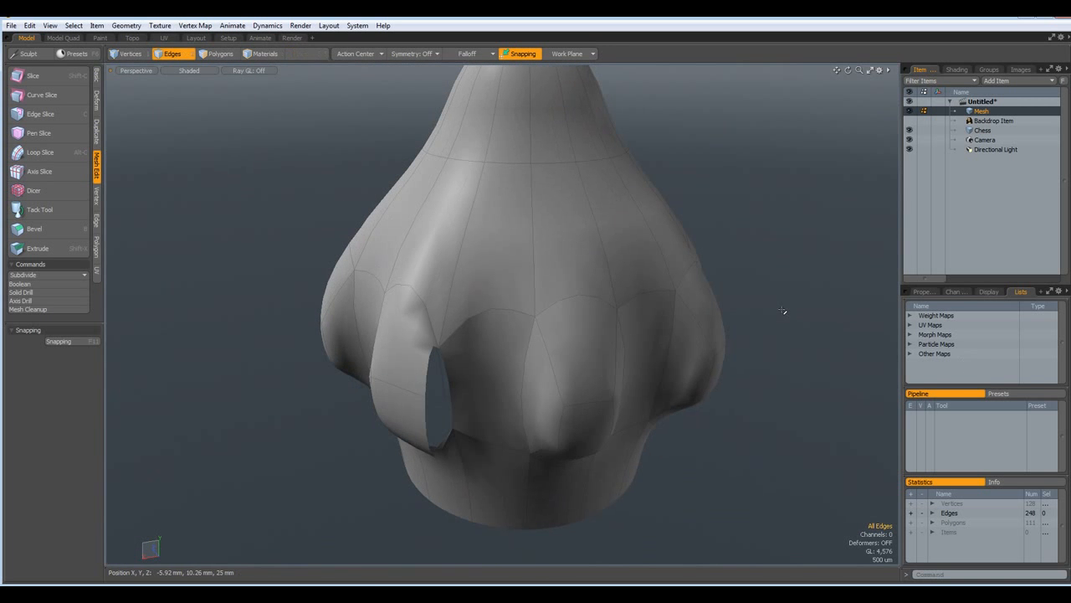
pyautogui.keyDown('alt'); pyautogui.moveTo(730, 332); pyautogui.dragTo(469, 348); pyautogui.keyUp('alt')
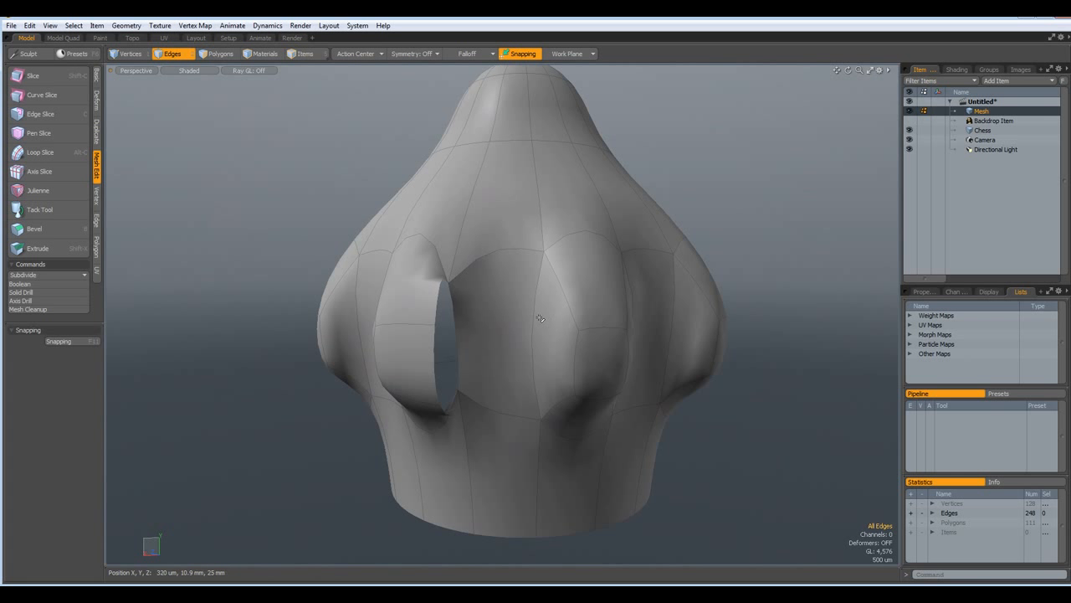
pyautogui.doubleClick(437, 353)
pyautogui.press('p')
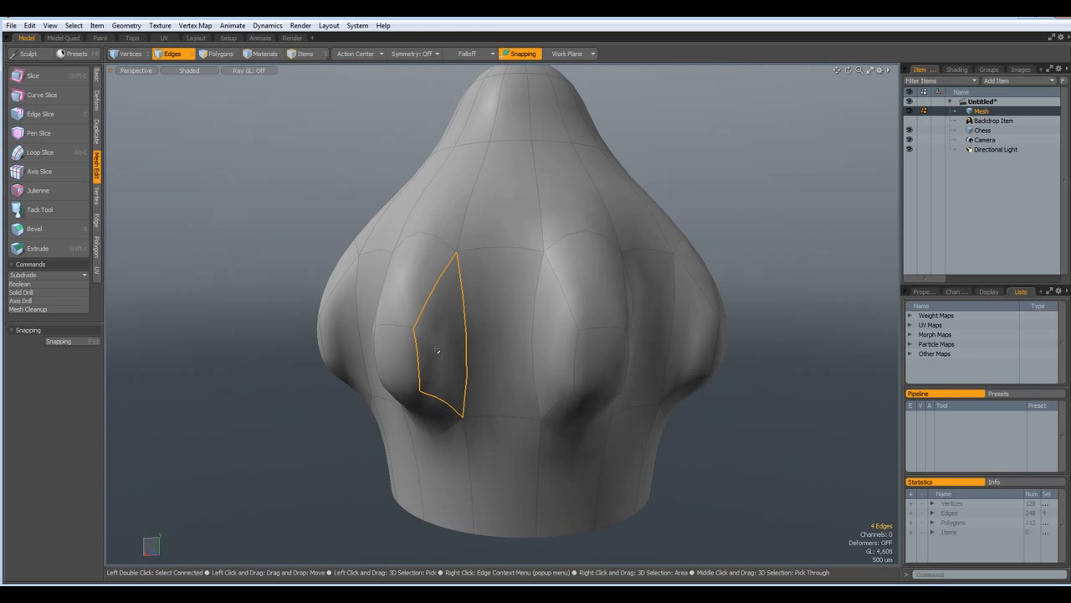
pyautogui.click(306, 162)
pyautogui.keyDown('alt'); pyautogui.moveTo(305, 161); pyautogui.dragTo(408, 149); pyautogui.keyUp('alt')
# Step: Loop slice the crown blocks horizontally from a lower side edge, in Symmetry mode with count 2, placing the cuts close to the borders
pyautogui.press('Tab')
pyautogui.keyDown('alt'); pyautogui.moveTo(481, 343); pyautogui.dragTo(512, 328); pyautogui.keyUp('alt')
pyautogui.click(525, 322)
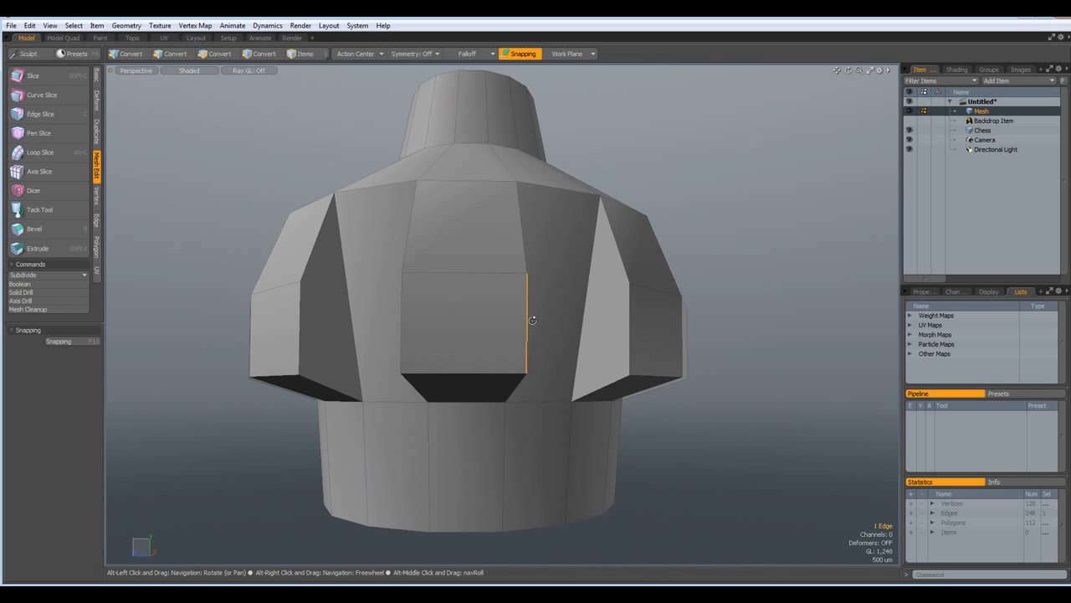
pyautogui.hotkey('alt', 'c')
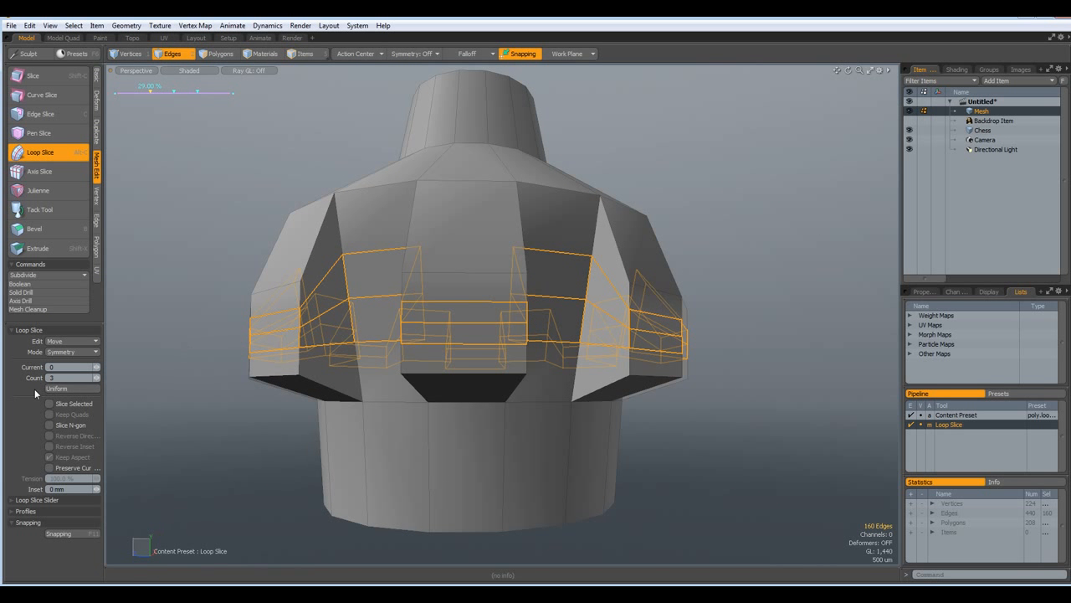
pyautogui.click(97, 380)
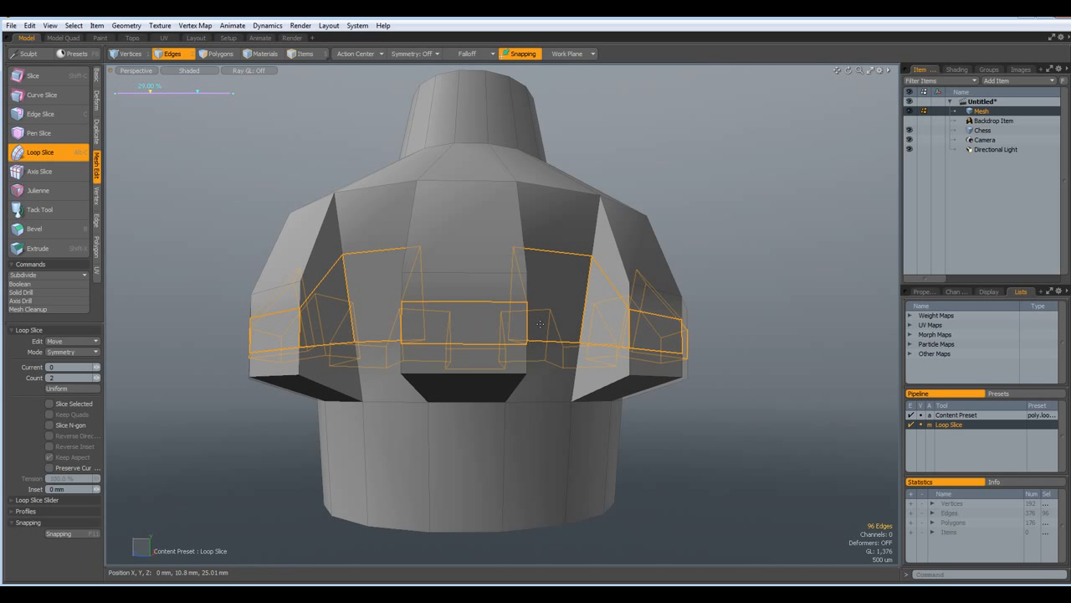
pyautogui.moveTo(561, 345); pyautogui.dragTo(538, 345)
pyautogui.press('space')
pyautogui.click(715, 329)
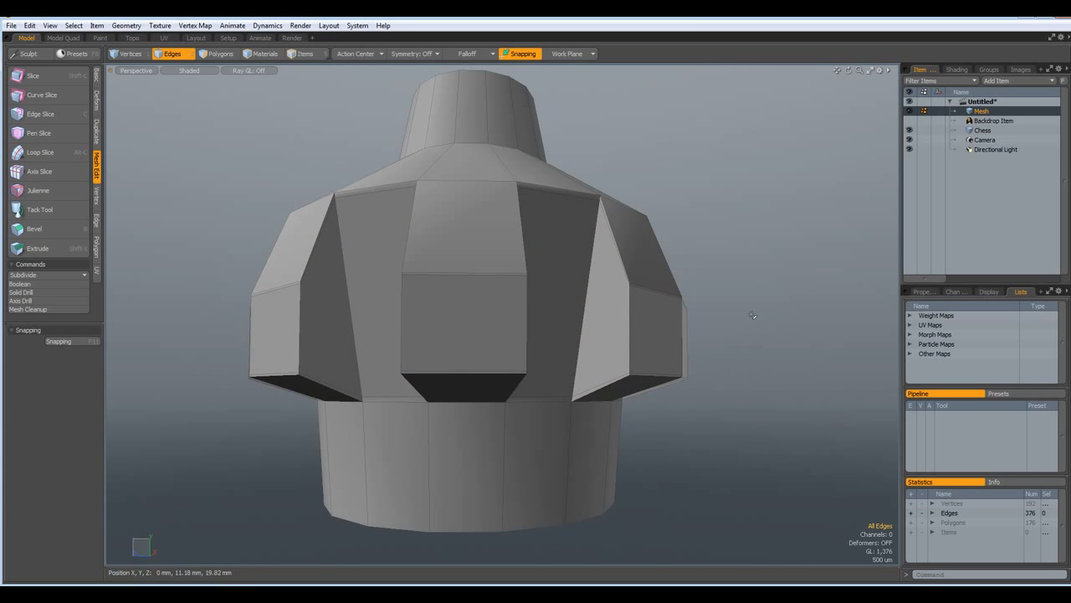
# Step: In the Top view, select one upper side edge on each of the eight crown blocks and loop slice them
pyautogui.keyDown('alt'); pyautogui.moveTo(715, 329); pyautogui.dragTo(703, 349); pyautogui.keyUp('alt')
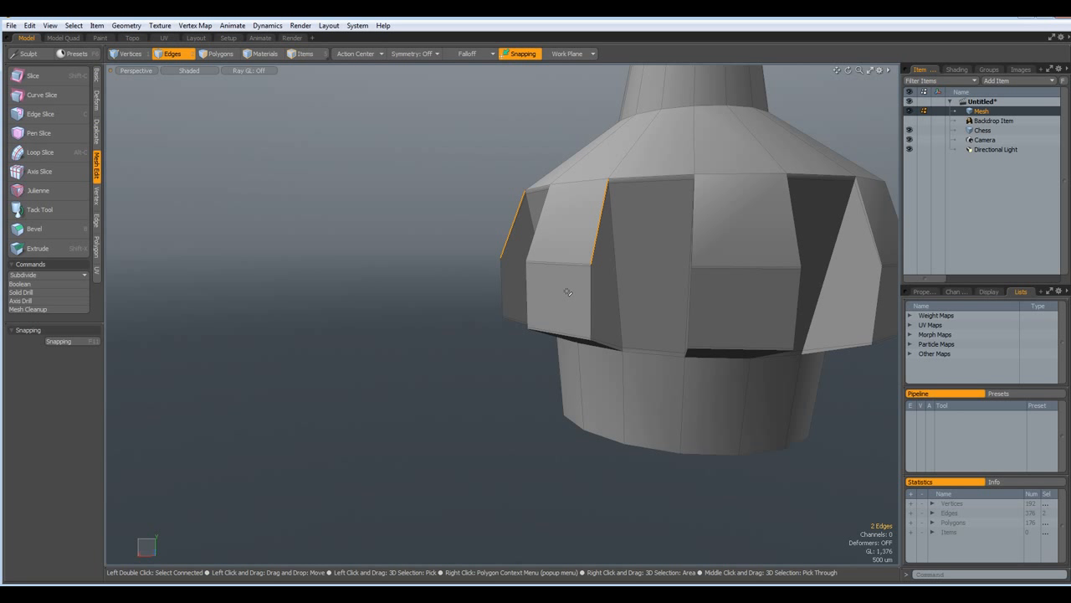
pyautogui.press('KP_1')
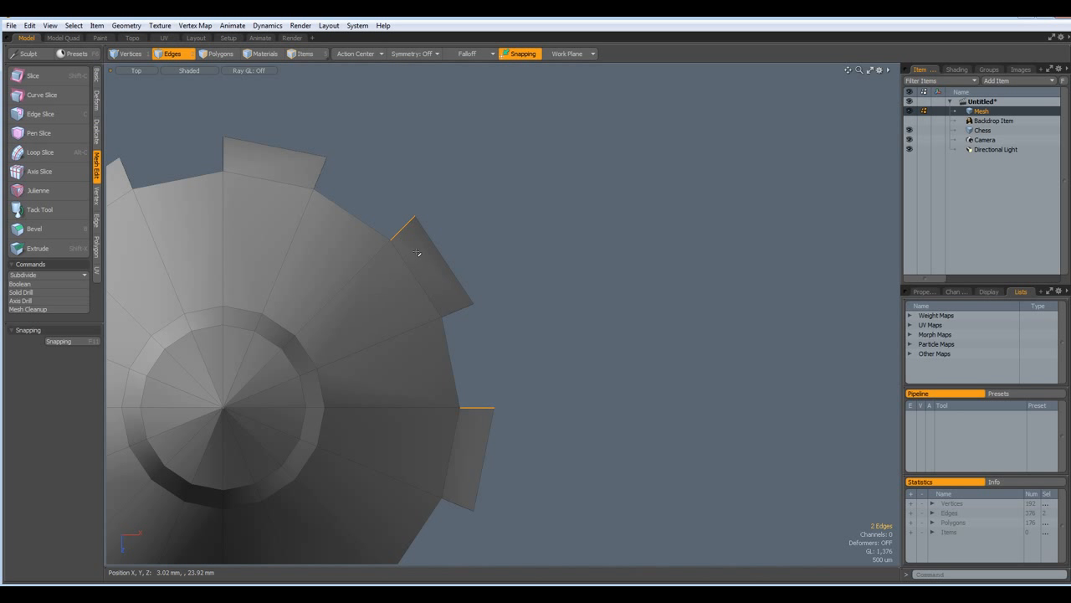
pyautogui.keyDown('alt'); pyautogui.moveTo(530, 379); pyautogui.dragTo(860, 330); pyautogui.keyUp('alt')
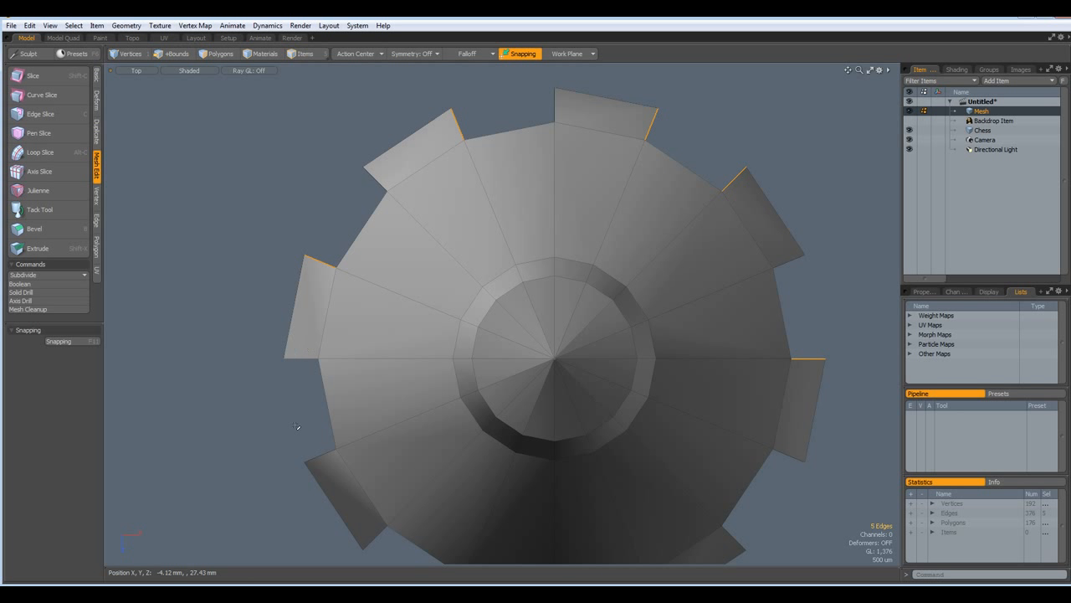
pyautogui.keyDown('alt'); pyautogui.moveTo(345, 493); pyautogui.dragTo(250, 277); pyautogui.keyUp('alt')
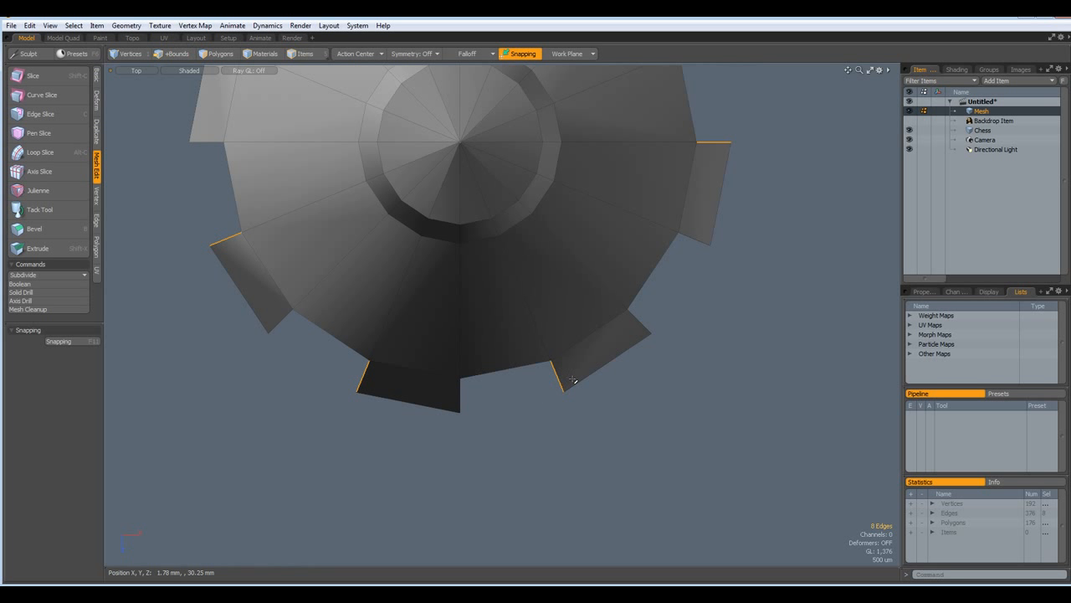
pyautogui.hotkey('alt', 'c')
pyautogui.press('space')
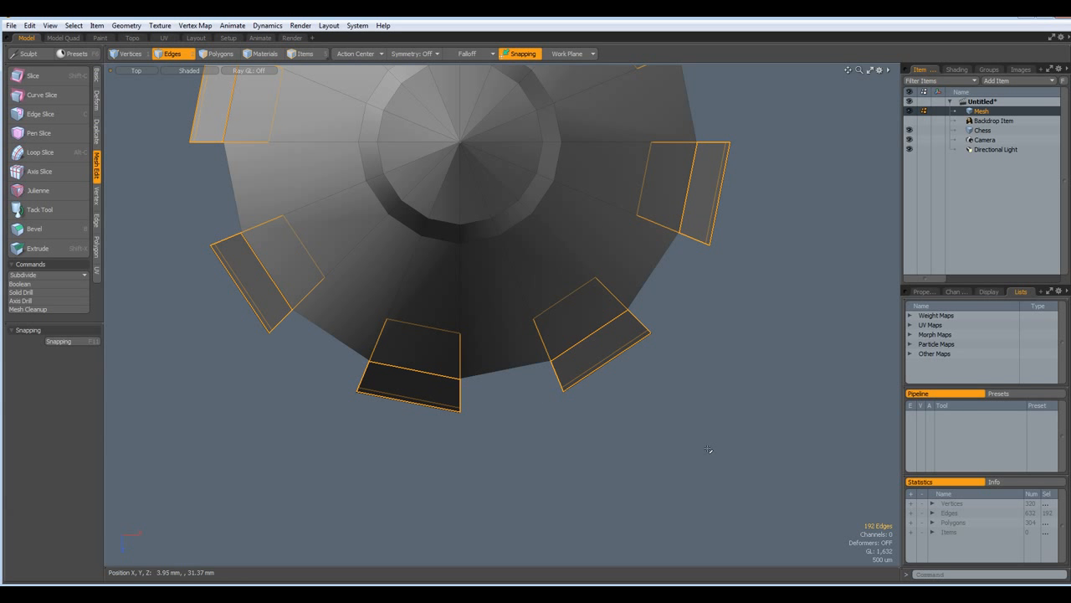
# Step: Return to the Perspective view and examine the sliced crown with and without subdivision smoothing
pyautogui.hotkey('ctrl', 'space')
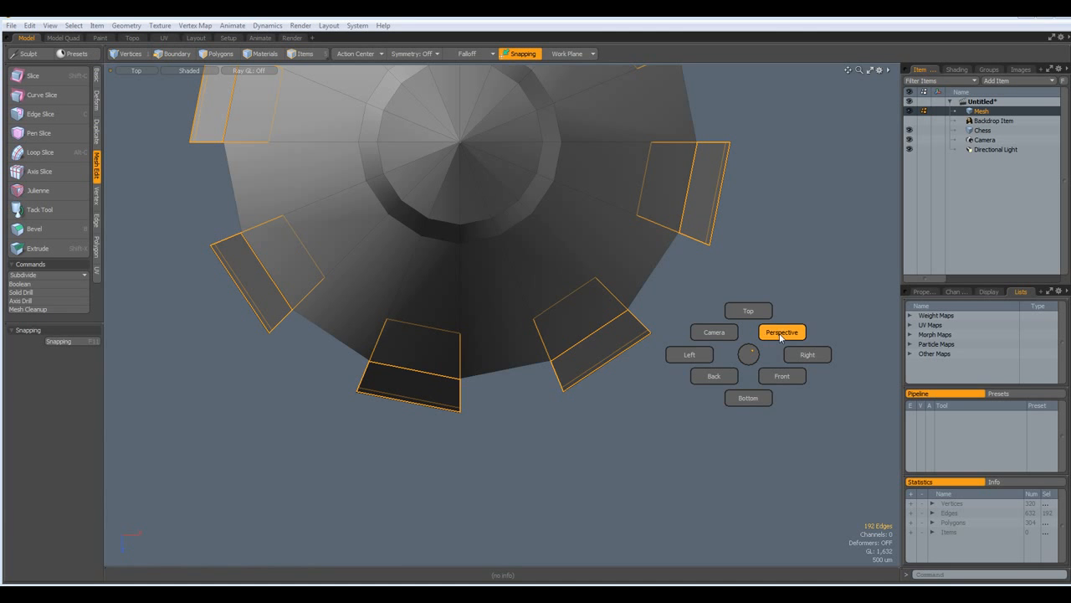
pyautogui.click(782, 337)
pyautogui.keyDown('alt'); pyautogui.moveTo(659, 443); pyautogui.dragTo(606, 437); pyautogui.keyUp('alt')
pyautogui.click(178, 306)
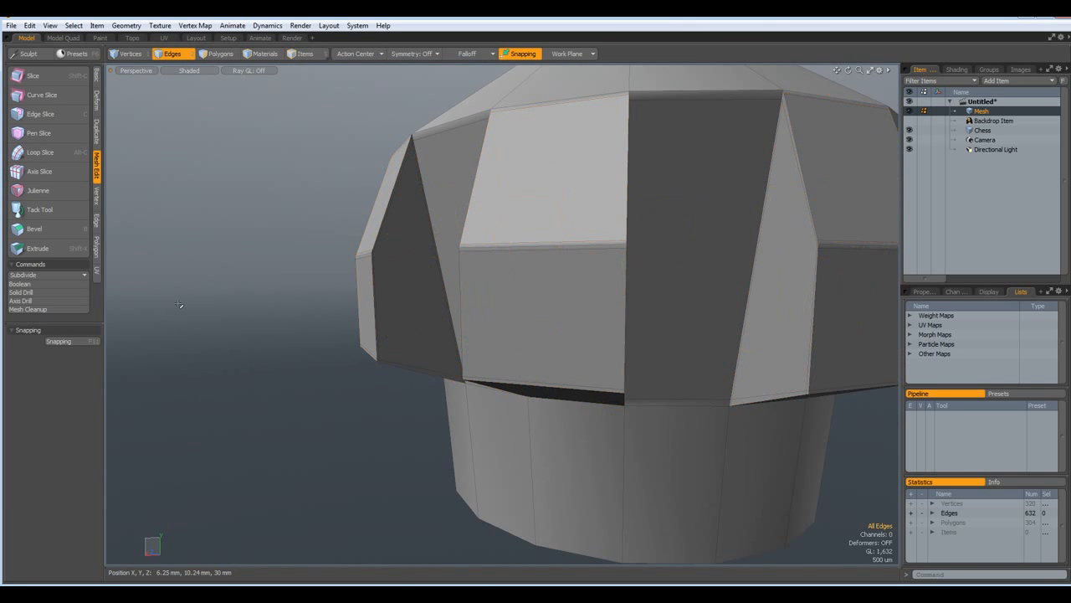
pyautogui.press('Tab')
pyautogui.scroll(-5, 181, 306)
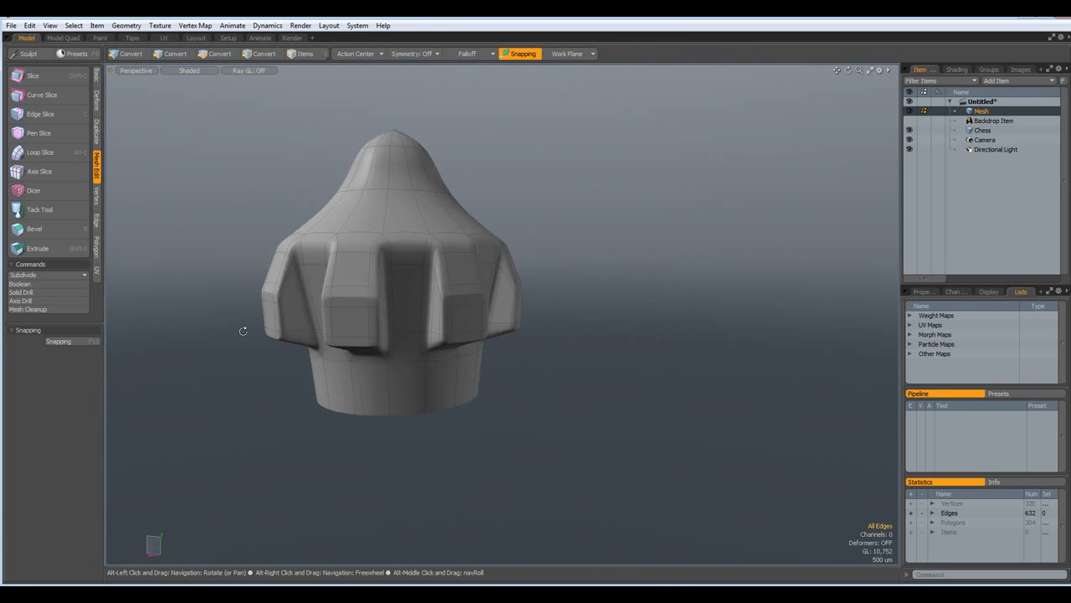
pyautogui.keyDown('alt'); pyautogui.moveTo(243, 331); pyautogui.dragTo(246, 330); pyautogui.keyUp('alt')
pyautogui.press('Tab')
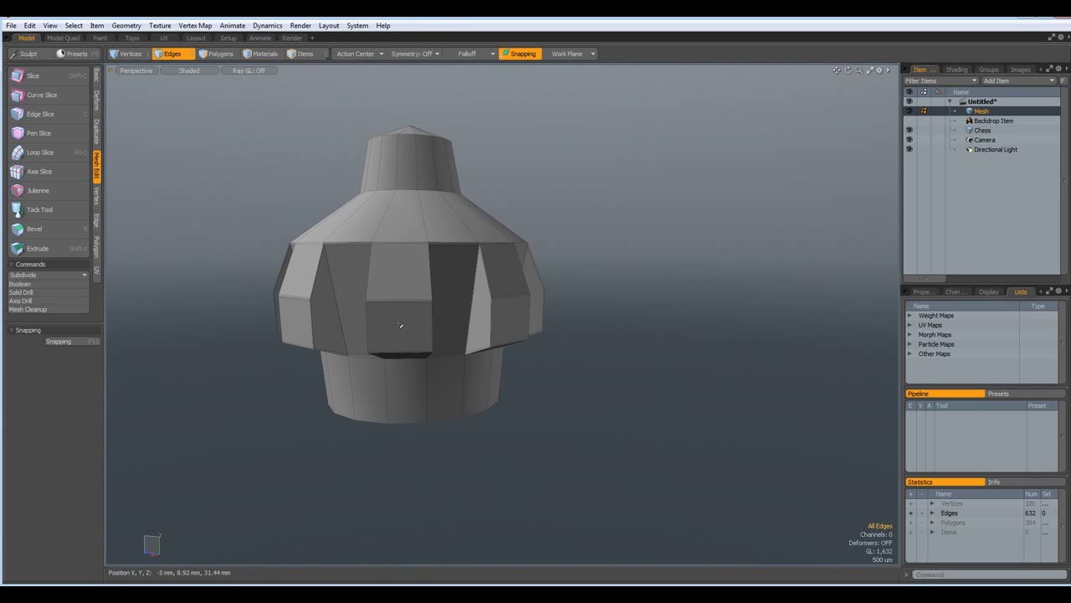
# Step: Select the lower outer polygon of every crown block by extending the alternating selection around the ring
pyautogui.press('3')
pyautogui.doubleClick(401, 328)
pyautogui.click(401, 328)
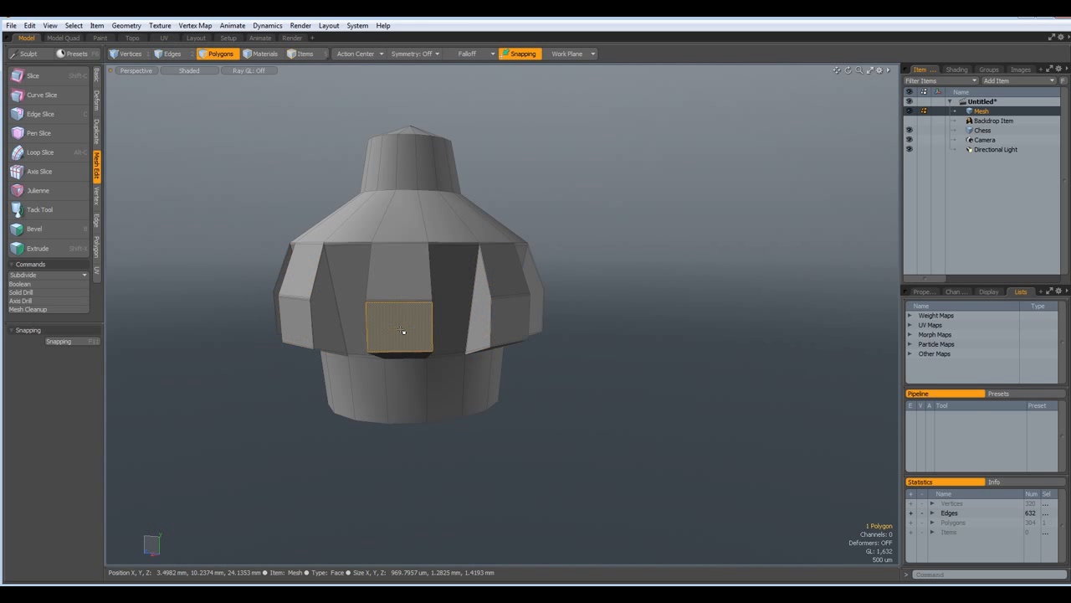
pyautogui.keyDown('shift'); pyautogui.click(511, 326); pyautogui.keyUp('shift')
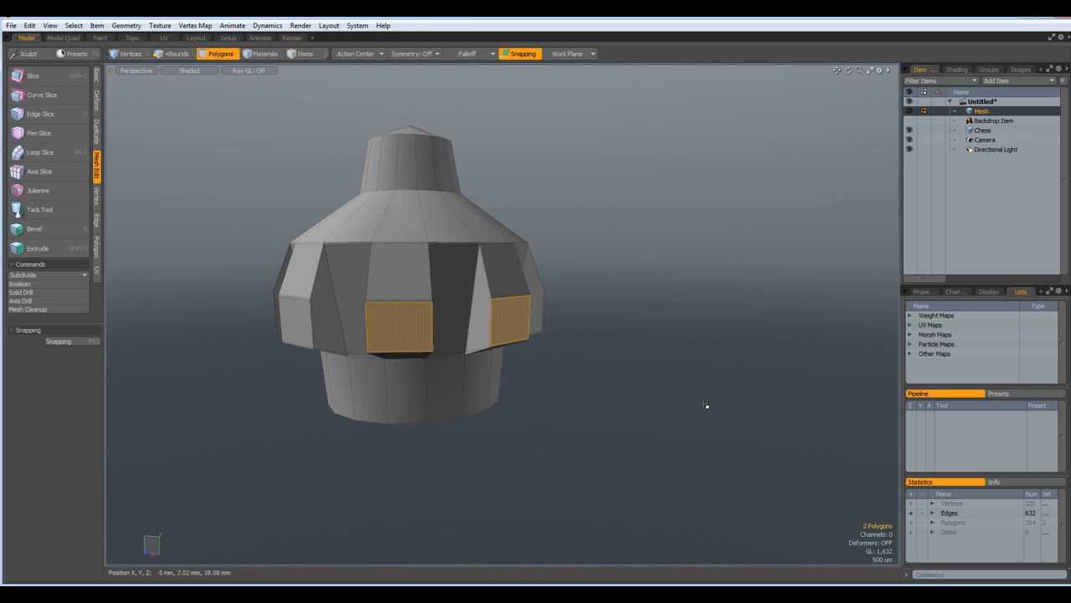
pyautogui.press('Up')
pyautogui.press('Up')
pyautogui.press('Up')
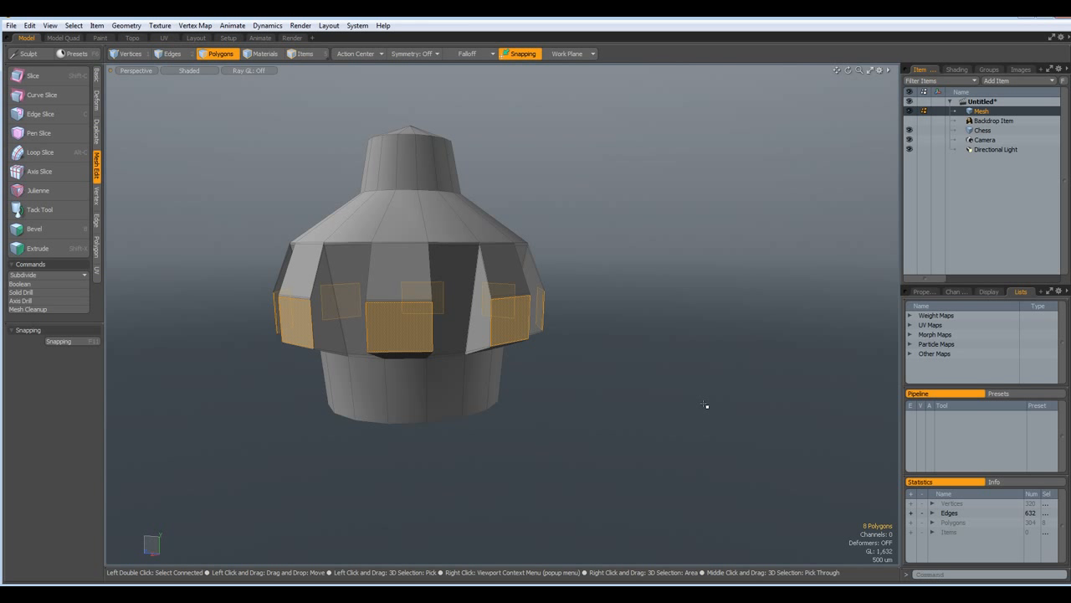
pyautogui.keyDown('alt'); pyautogui.moveTo(705, 406); pyautogui.dragTo(605, 457); pyautogui.keyUp('alt')
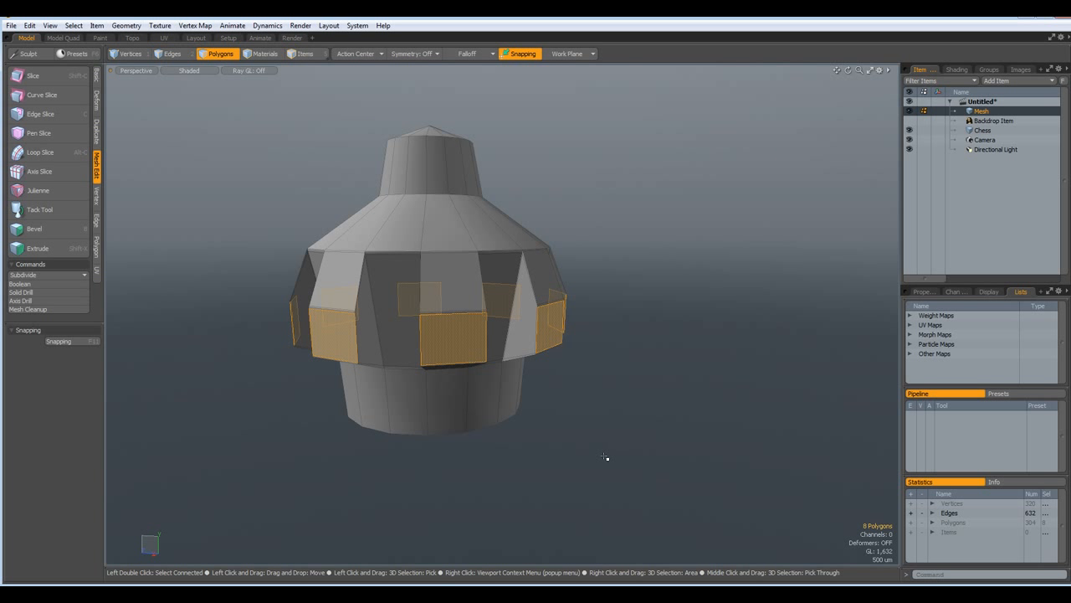
# Step: Add the upper outer polygon of every crown block to the selection and bevel them all with a 240 um inset and 0 mm shift
pyautogui.keyDown('shift'); pyautogui.click(453, 284); pyautogui.keyUp('shift')
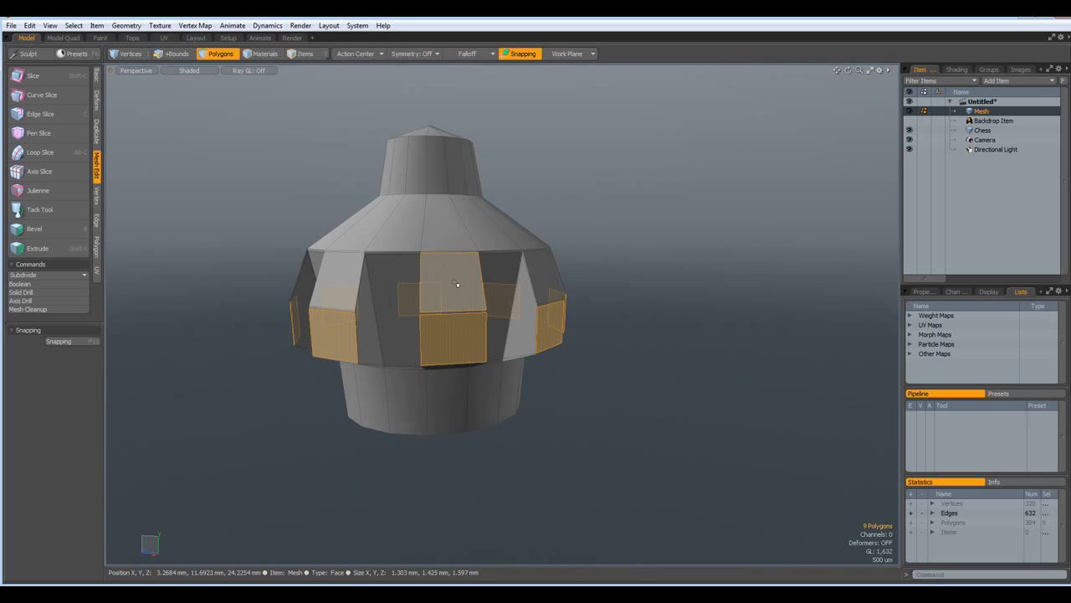
pyautogui.keyDown('shift'); pyautogui.click(543, 280); pyautogui.keyUp('shift')
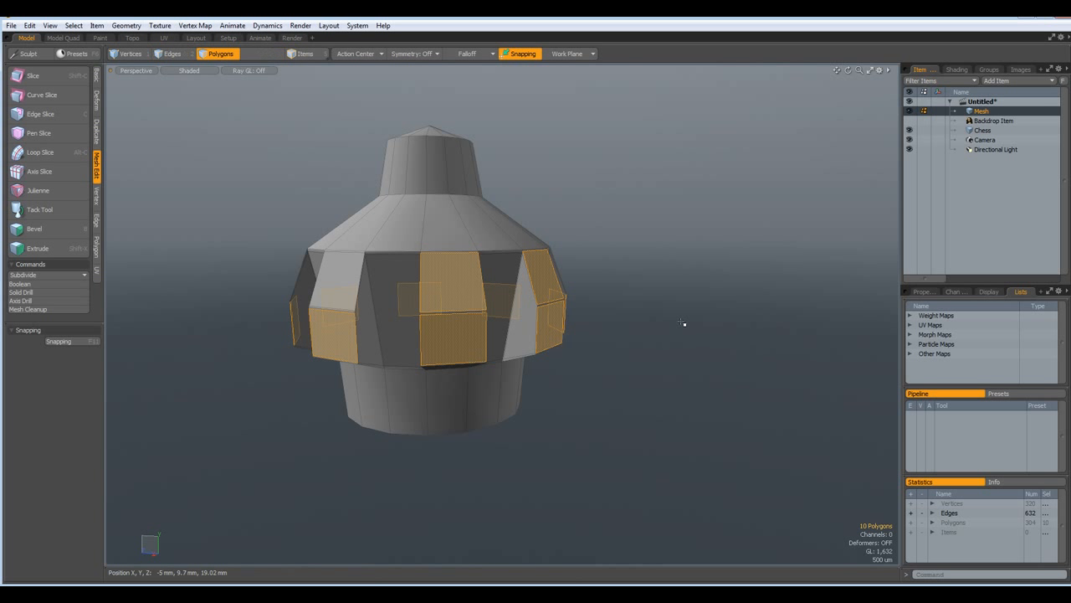
pyautogui.keyDown('alt'); pyautogui.moveTo(683, 322); pyautogui.dragTo(560, 257); pyautogui.keyUp('alt')
pyautogui.scroll(4, 407, 262)
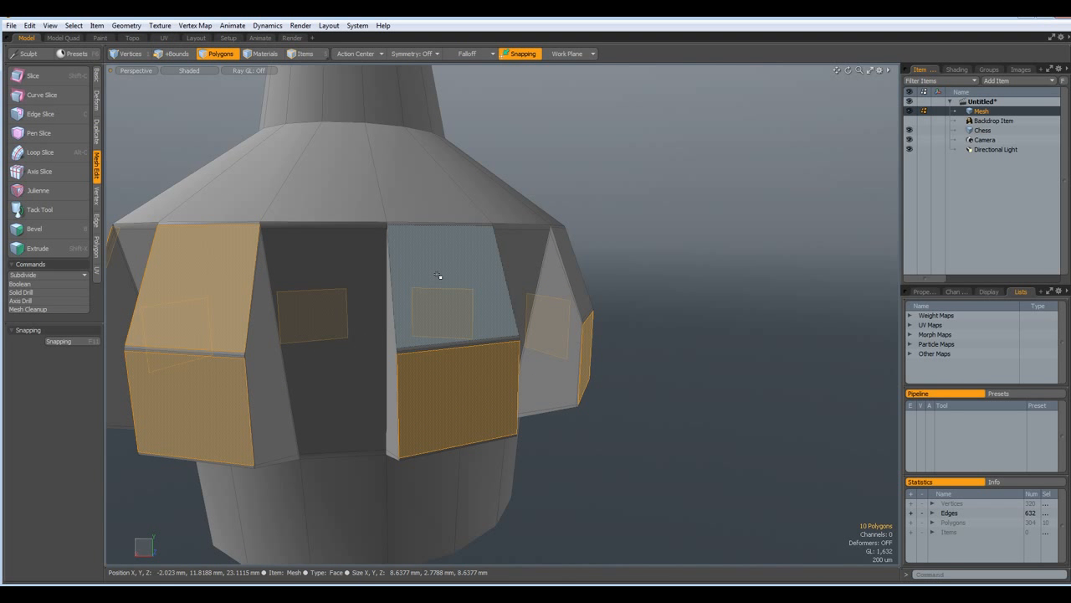
pyautogui.keyDown('shift'); pyautogui.click(438, 276); pyautogui.keyUp('shift')
pyautogui.keyDown('alt'); pyautogui.moveTo(689, 366); pyautogui.dragTo(617, 326); pyautogui.keyUp('alt')
pyautogui.keyDown('shift'); pyautogui.click(617, 326); pyautogui.keyUp('shift')
pyautogui.keyDown('alt'); pyautogui.moveTo(696, 472); pyautogui.dragTo(627, 482); pyautogui.keyUp('alt')
pyautogui.scroll(-4, 630, 480)
pyautogui.keyDown('shift'); pyautogui.click(768, 370); pyautogui.keyUp('shift')
pyautogui.keyDown('alt'); pyautogui.moveTo(782, 357); pyautogui.dragTo(591, 380); pyautogui.keyUp('alt')
pyautogui.keyDown('shift'); pyautogui.click(614, 360); pyautogui.keyUp('shift')
pyautogui.scroll(-5, 643, 371)
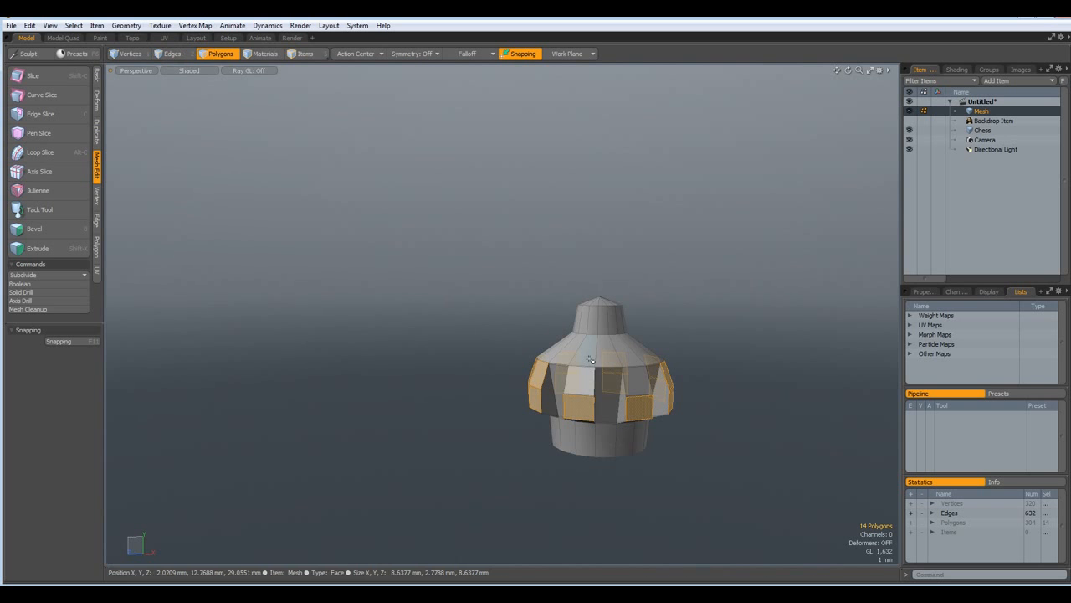
pyautogui.scroll(4, 558, 393)
pyautogui.keyDown('shift'); pyautogui.click(578, 407); pyautogui.keyUp('shift')
pyautogui.keyDown('shift'); pyautogui.click(694, 394); pyautogui.keyUp('shift')
pyautogui.keyDown('alt'); pyautogui.moveTo(828, 430); pyautogui.dragTo(772, 410); pyautogui.keyUp('alt')
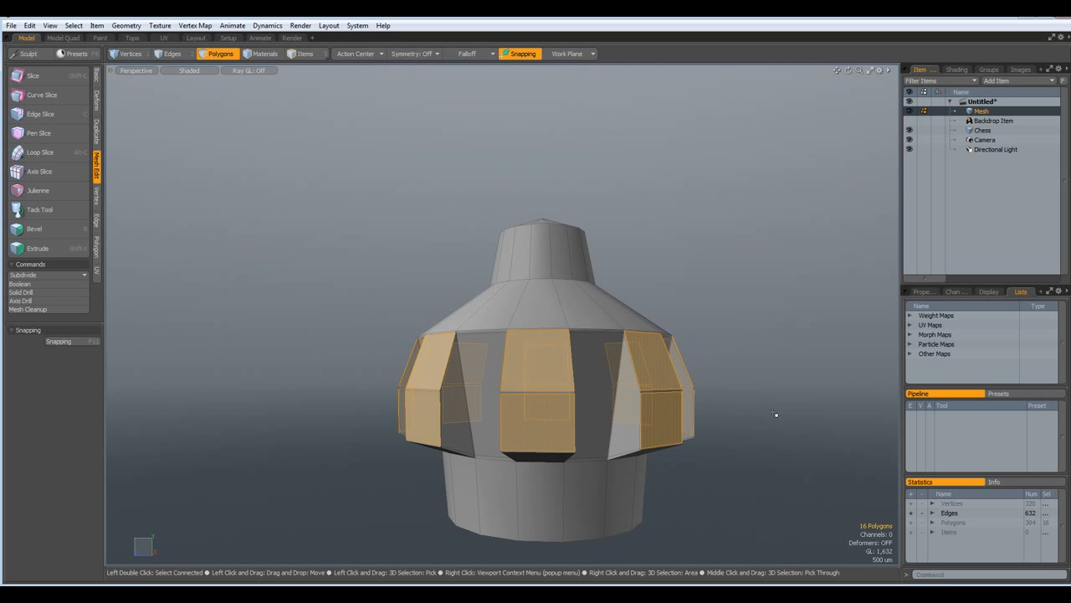
pyautogui.press('b')
pyautogui.moveTo(607, 385); pyautogui.dragTo(607, 385)
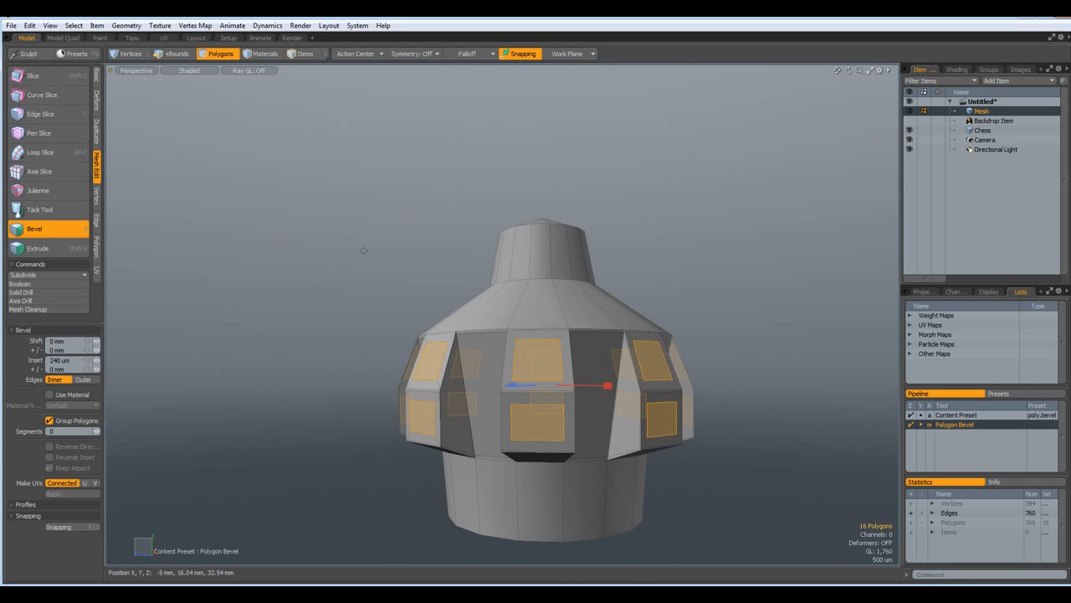
# Step: Bevel the sixteen inset crown block polygons again with a 540 um shift and 244 um inset, and check the studs with subdivision smoothing
pyautogui.moveTo(518, 400)
pyautogui.keyDown('alt'); pyautogui.mouseDown()
pyautogui.moveTo(528, 395)
pyautogui.moveTo(514, 407)
pyautogui.moveTo(508, 389)
pyautogui.moveTo(507, 418)
pyautogui.moveTo(517, 418)
pyautogui.mouseUp(); pyautogui.keyUp('alt')
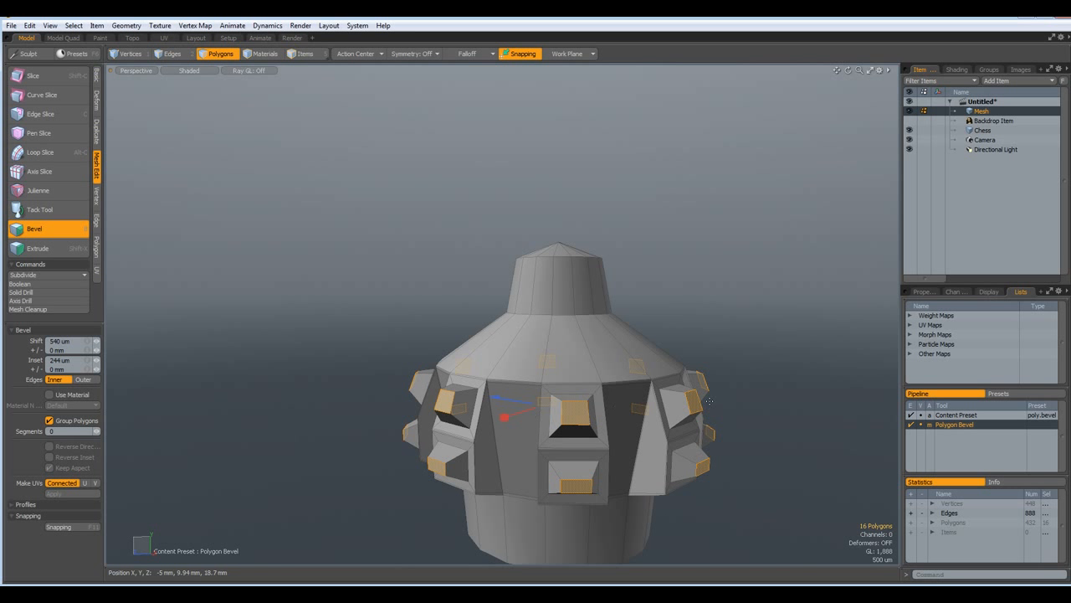
pyautogui.press('space')
pyautogui.click(813, 383)
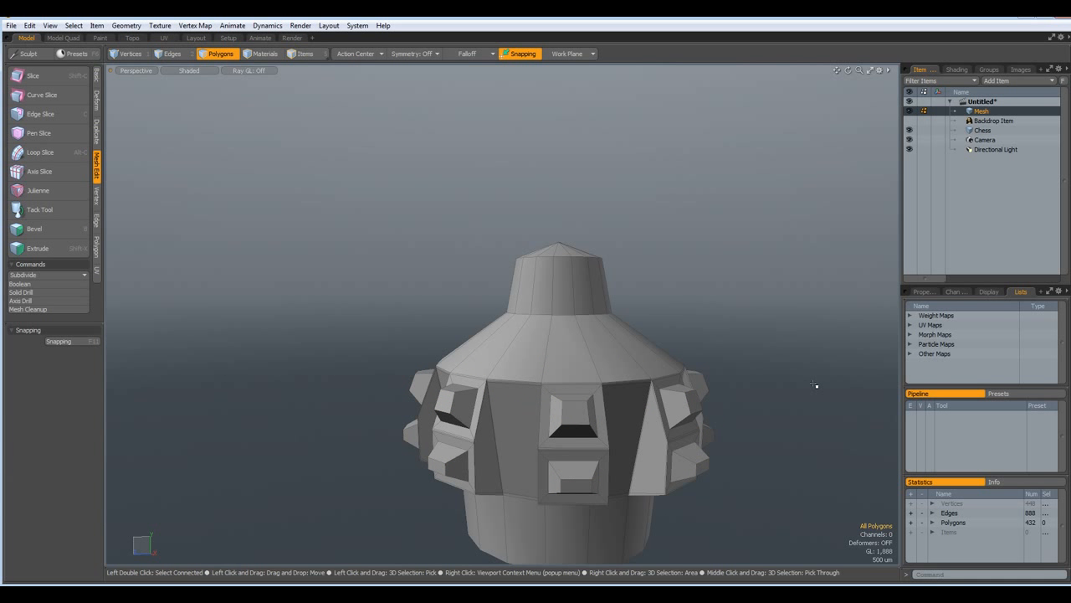
pyautogui.press('Tab')
pyautogui.keyDown('alt'); pyautogui.moveTo(708, 399); pyautogui.dragTo(635, 425); pyautogui.keyUp('alt')
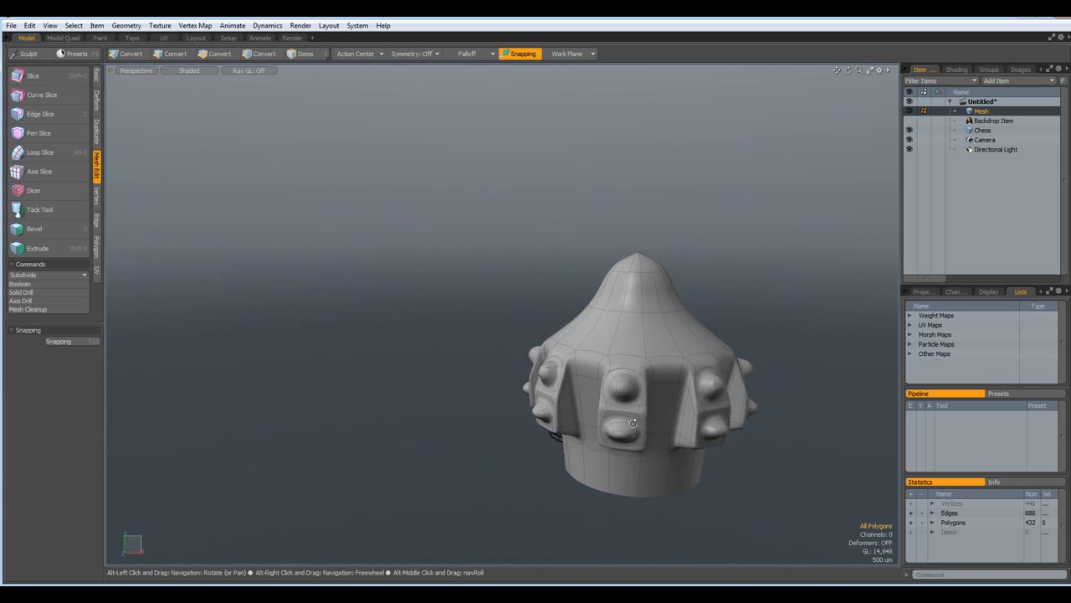
pyautogui.press('Tab')
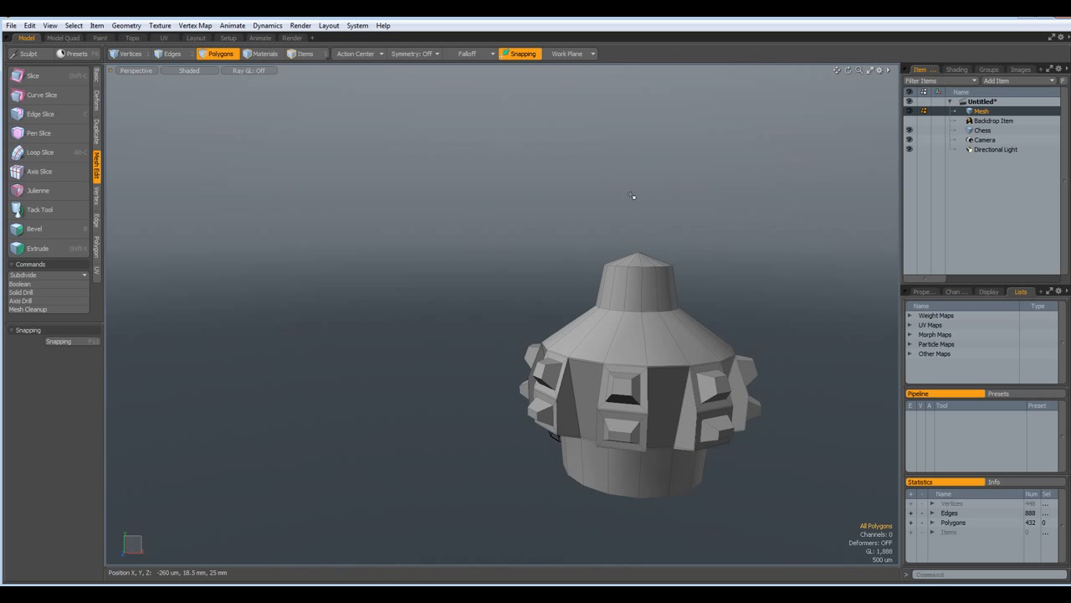
# Step: Unhide the rest of the queen and check the whole piece with subdivision smoothing
pyautogui.press('u')
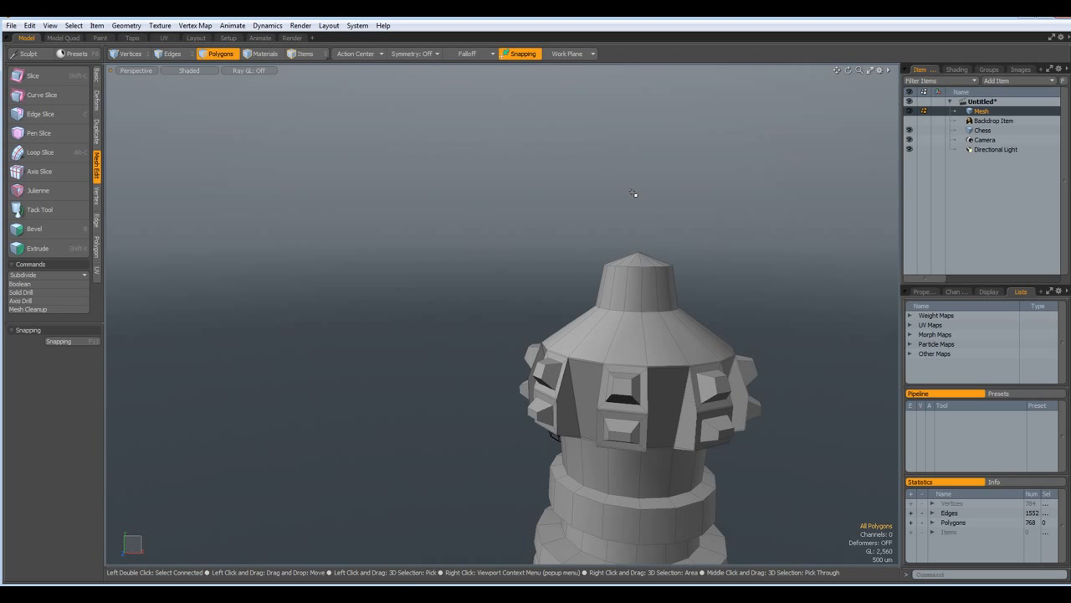
pyautogui.scroll(-3, 634, 195)
pyautogui.keyDown('alt'); pyautogui.moveTo(615, 368); pyautogui.dragTo(335, 257); pyautogui.keyUp('alt')
pyautogui.press('Tab')
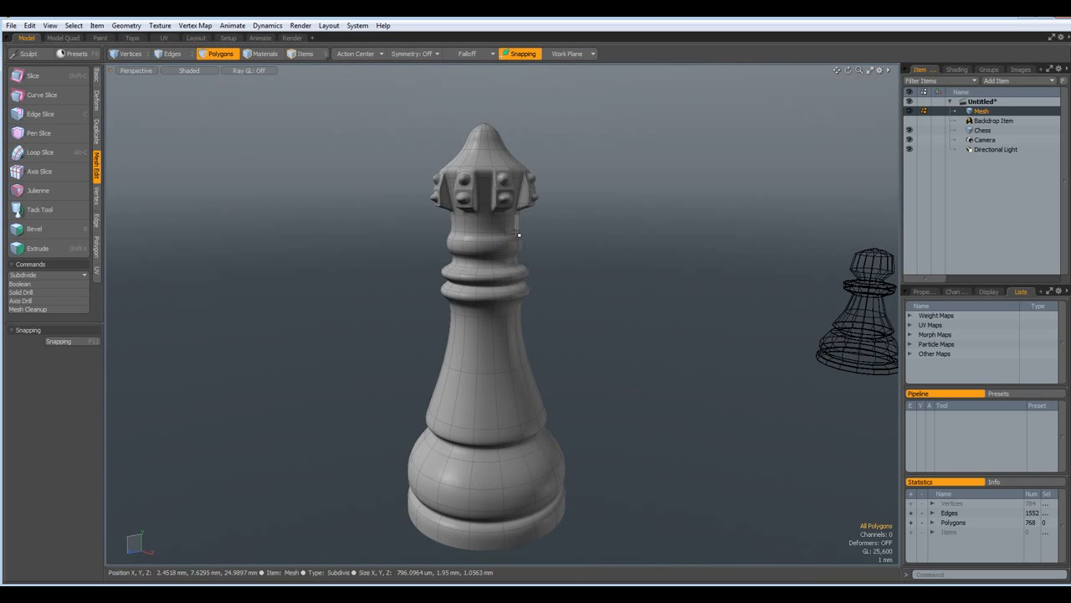
pyautogui.scroll(5, 519, 235)
pyautogui.press('Tab')
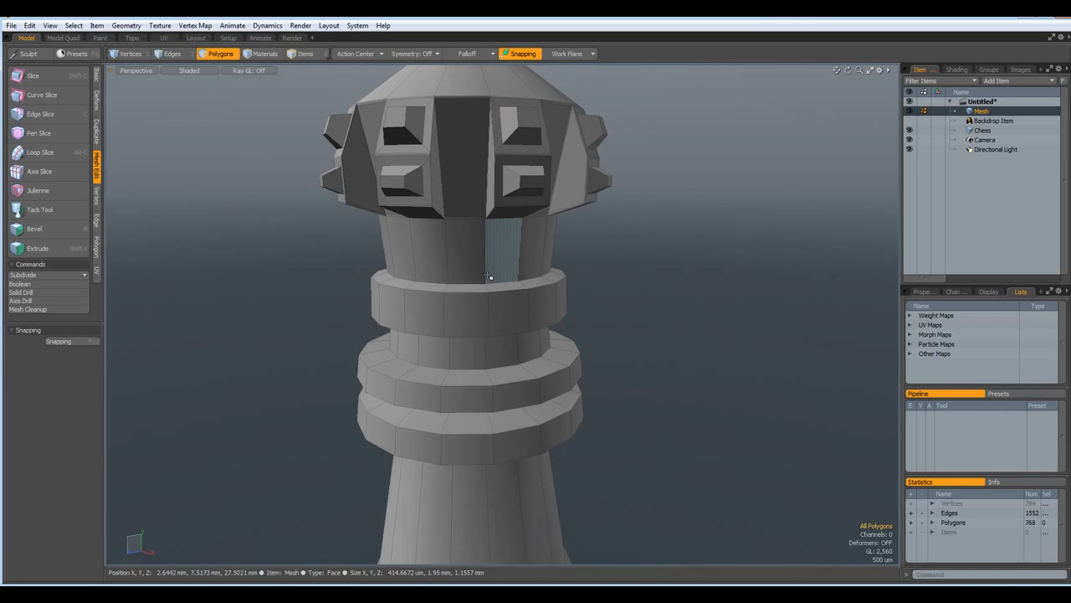
# Step: Select a vertical line of ten edges down the neck rings below the crown and loop slice them with two symmetrical slices
pyautogui.scroll(4, 490, 276)
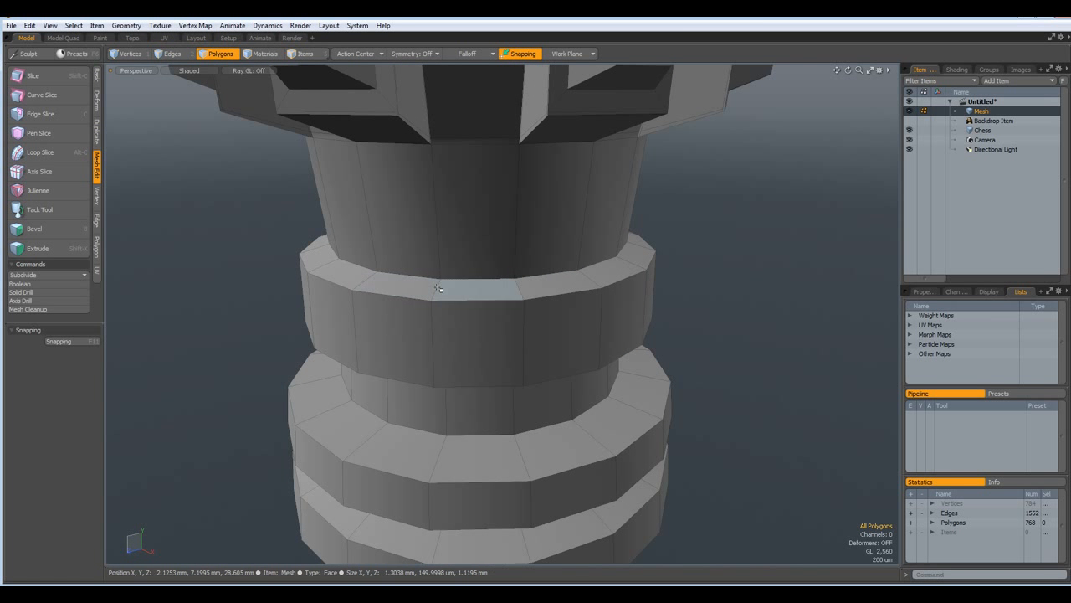
pyautogui.press('2')
pyautogui.keyDown('shift'); pyautogui.click(435, 335); pyautogui.keyUp('shift')
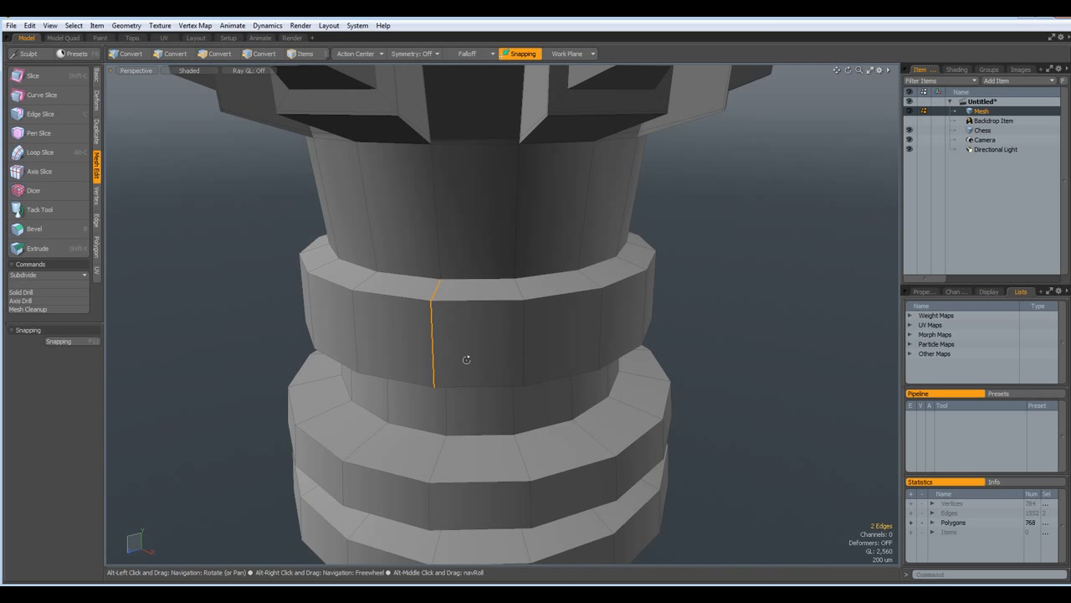
pyautogui.scroll(-5, 483, 330)
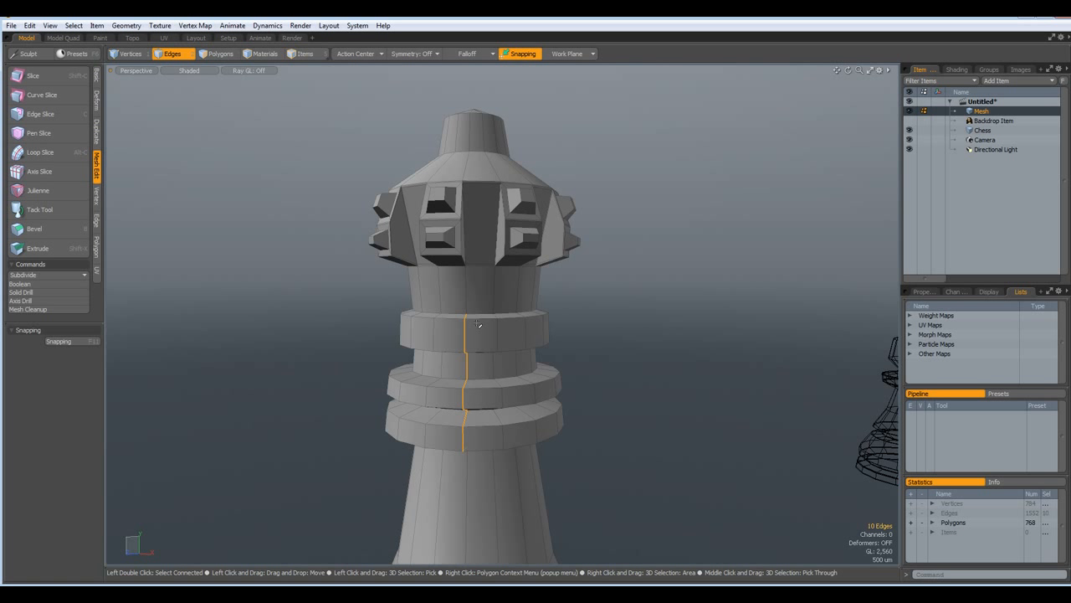
pyautogui.hotkey('alt', 'c')
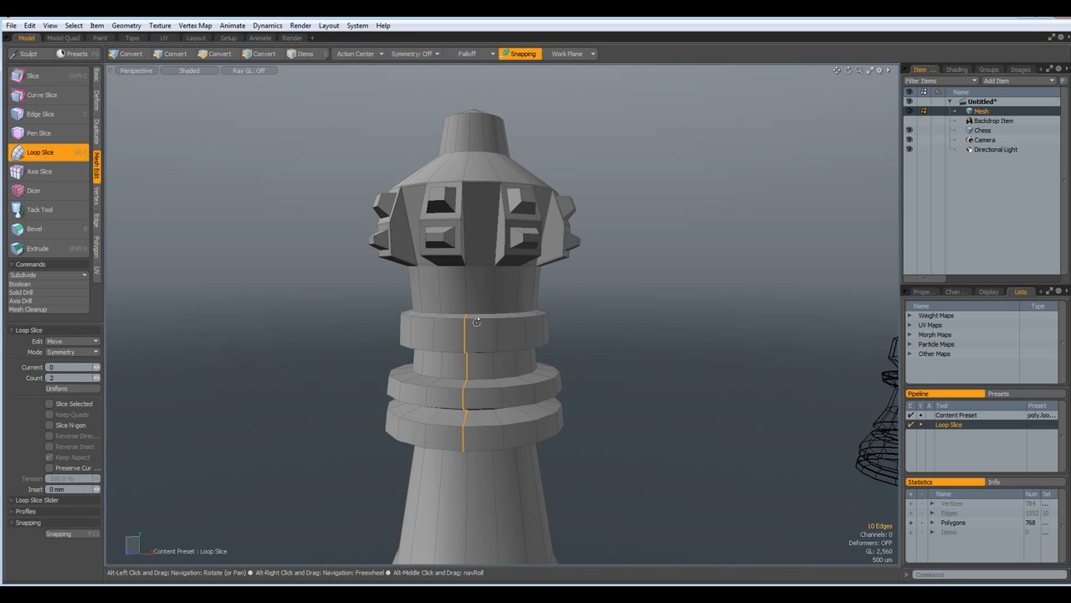
pyautogui.press('space')
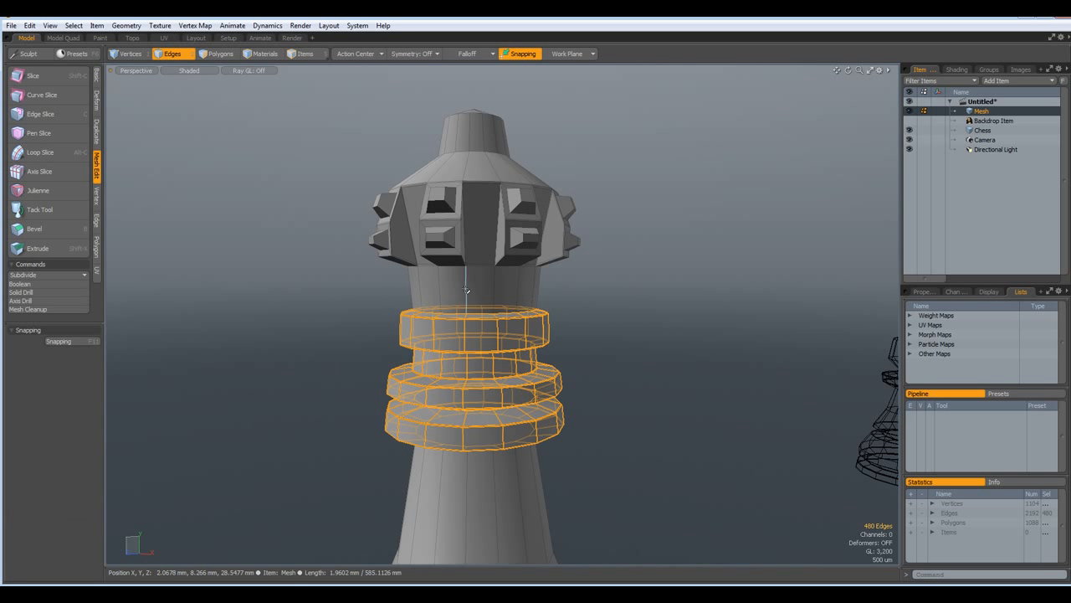
# Step: Clear the edge selection and compare the sliced neck rings with and without subdivision smoothing
pyautogui.scroll(3, 661, 385)
pyautogui.press('Tab')
pyautogui.scroll(-4, 688, 374)
pyautogui.click(693, 376)
pyautogui.press('Tab')
pyautogui.press('Tab')
pyautogui.keyDown('alt'); pyautogui.keyDown('shift'); pyautogui.moveTo(746, 469); pyautogui.dragTo(628, 354); pyautogui.keyUp('shift'); pyautogui.keyUp('alt')
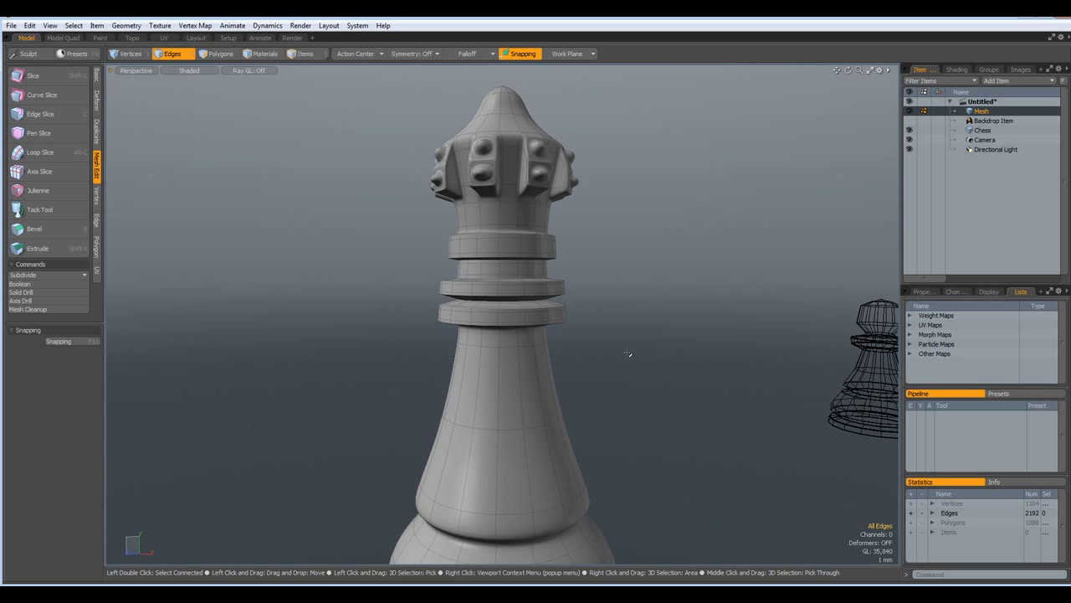
# Step: Select two vertical edges at each groove above and below the rounded base and loop slice them to tighten both grooves
pyautogui.keyDown('alt'); pyautogui.keyDown('shift'); pyautogui.moveTo(601, 507); pyautogui.dragTo(518, 359); pyautogui.keyUp('shift'); pyautogui.keyUp('alt')
pyautogui.press('Tab')
pyautogui.press('Tab')
pyautogui.scroll(4, 502, 344)
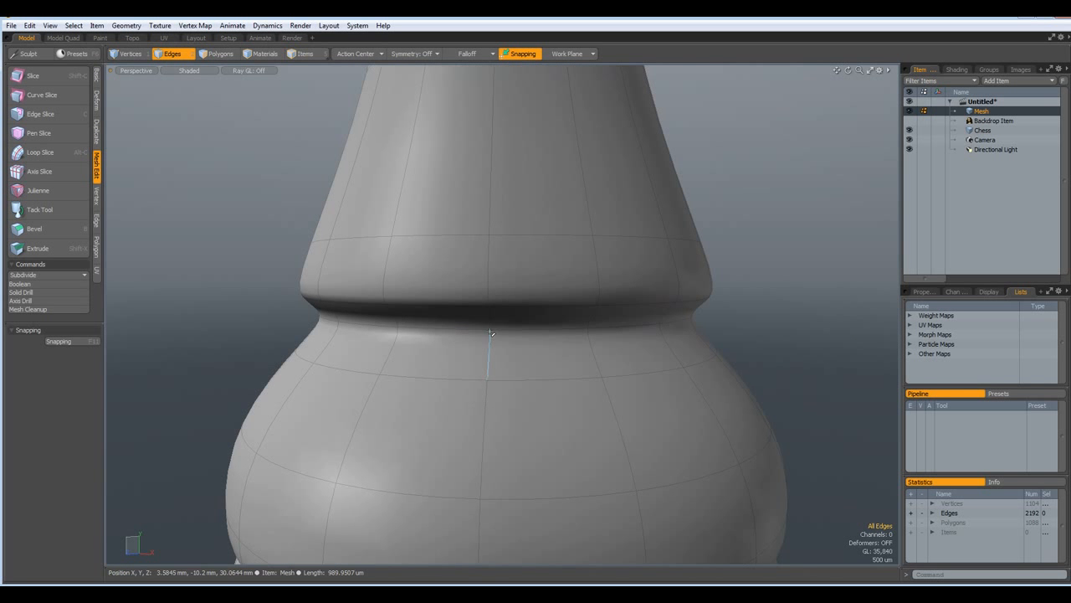
pyautogui.click(495, 322)
pyautogui.keyDown('shift'); pyautogui.click(500, 352); pyautogui.keyUp('shift')
pyautogui.keyDown('alt'); pyautogui.moveTo(495, 472); pyautogui.dragTo(505, 440); pyautogui.keyUp('alt')
pyautogui.scroll(-4, 506, 444)
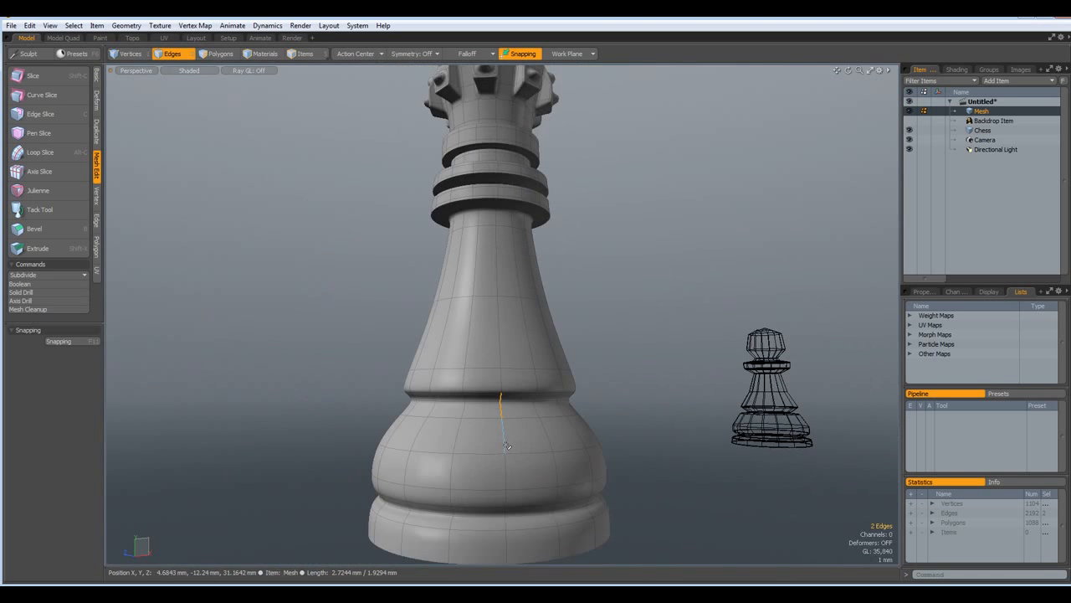
pyautogui.scroll(5, 500, 520)
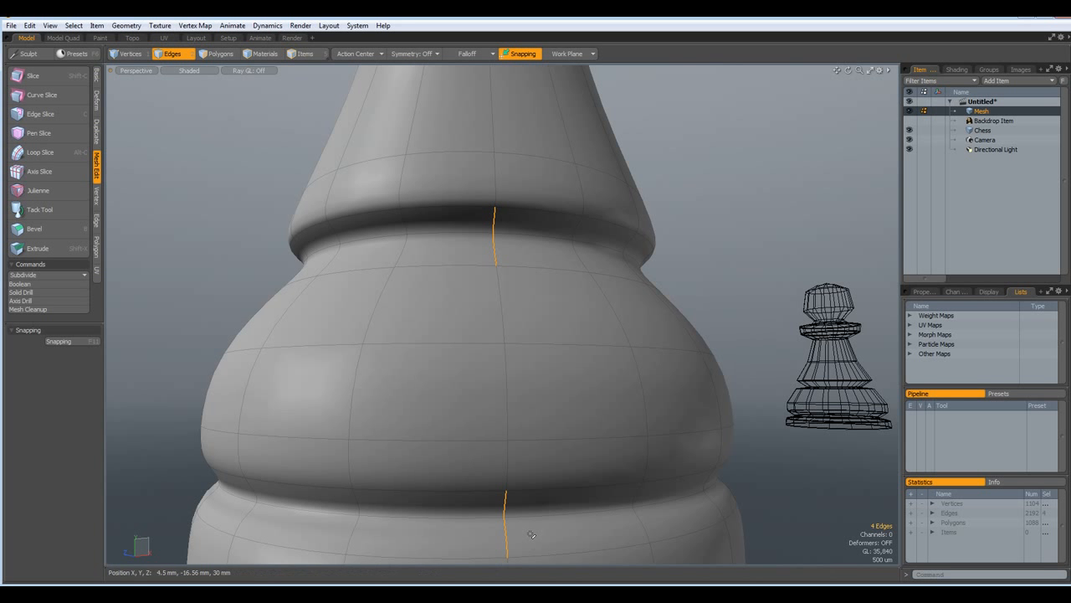
pyautogui.hotkey('alt', 'l')
pyautogui.press('space')
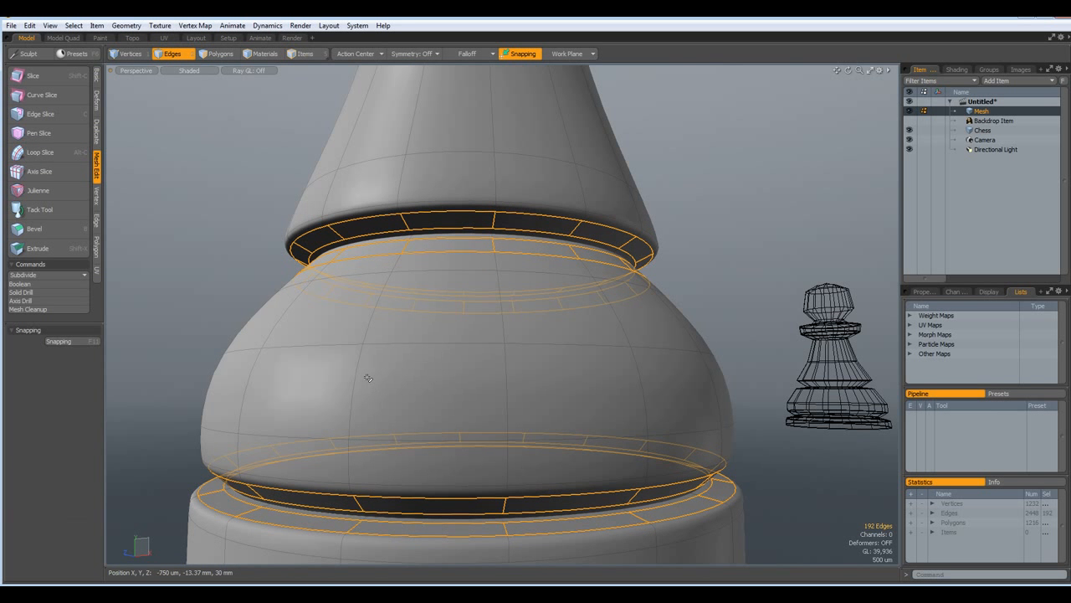
# Step: Clear the edge selection and examine the complete smoothed queen from different angles
pyautogui.scroll(-5, 414, 392)
pyautogui.click(570, 311)
pyautogui.keyDown('alt'); pyautogui.moveTo(542, 241); pyautogui.dragTo(557, 287); pyautogui.keyUp('alt')
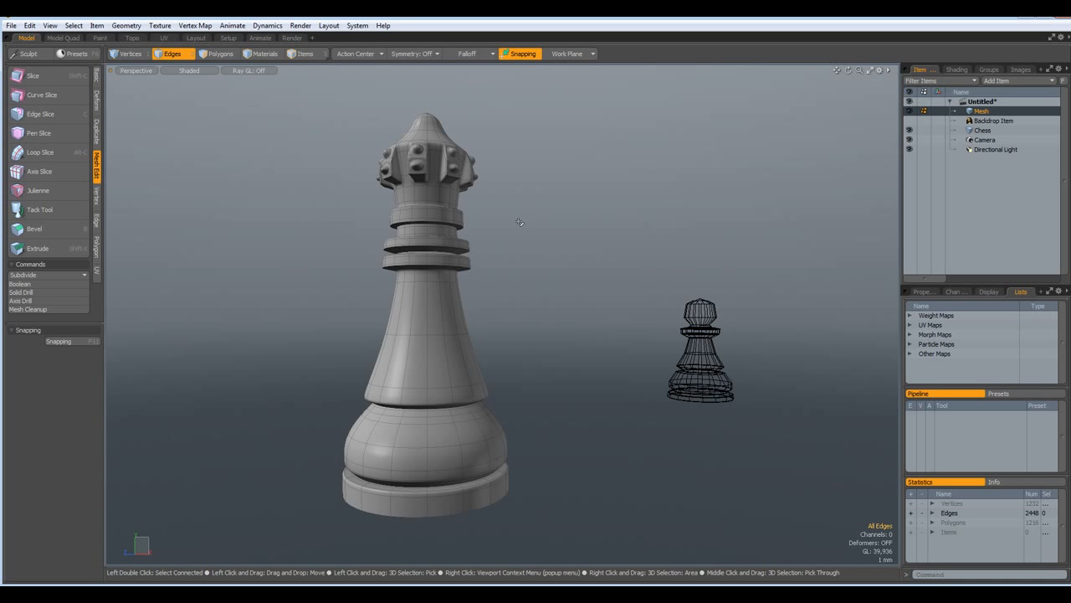
pyautogui.moveTo(519, 222)
pyautogui.keyDown('alt'); pyautogui.keyDown('shift'); pyautogui.mouseDown()
pyautogui.moveTo(499, 192)
pyautogui.moveTo(530, 231)
pyautogui.mouseUp(); pyautogui.keyUp('shift'); pyautogui.keyUp('alt')
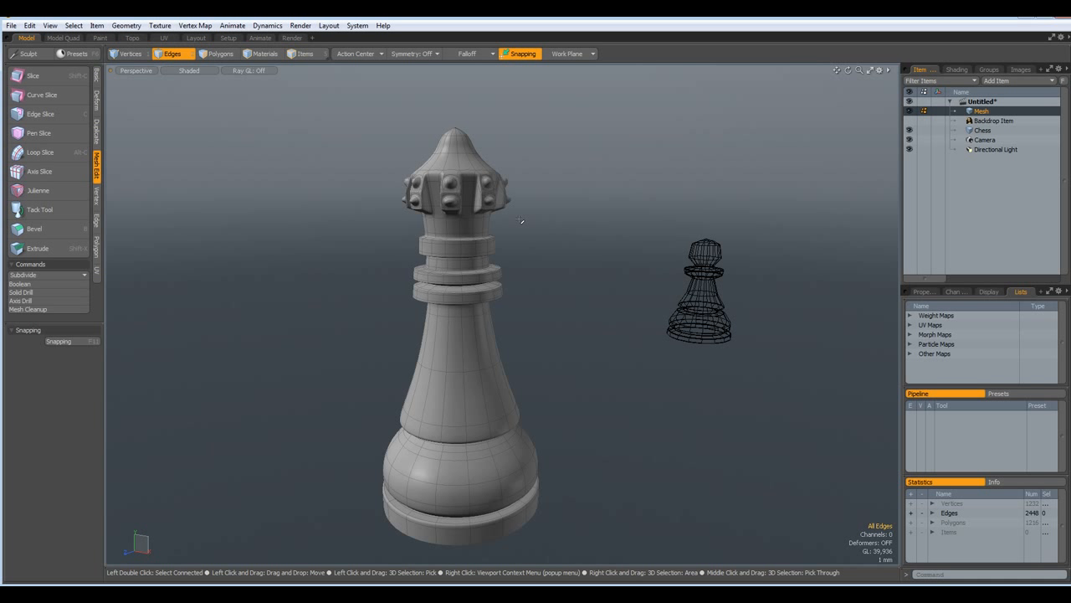